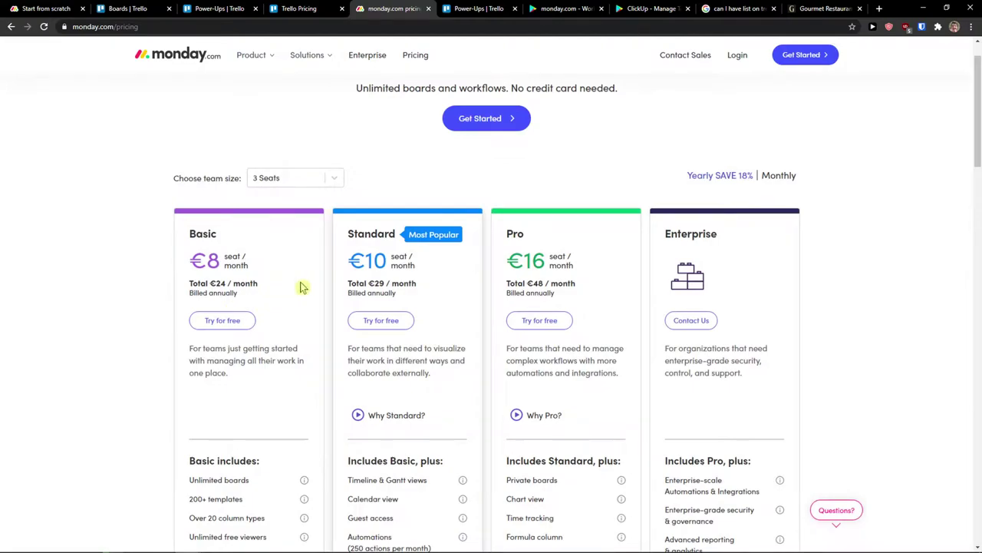
- Compare the plan prices and included features on the monday.com pricing page with those on Trello's pricing page
scroll(240, 278, down, 1)
scroll(180, 281, up, 1)
scroll(340, 296, down, 3)
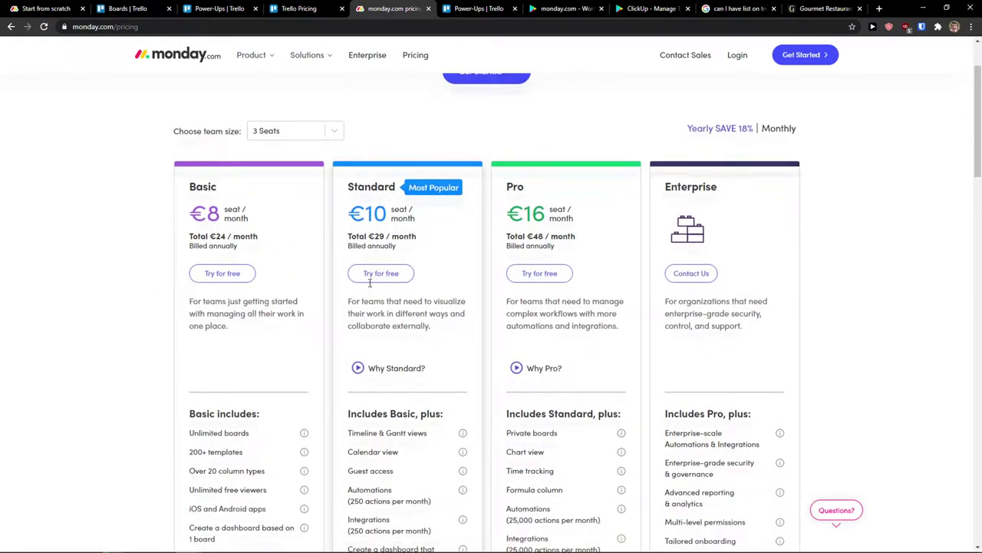
scroll(388, 367, up, 2)
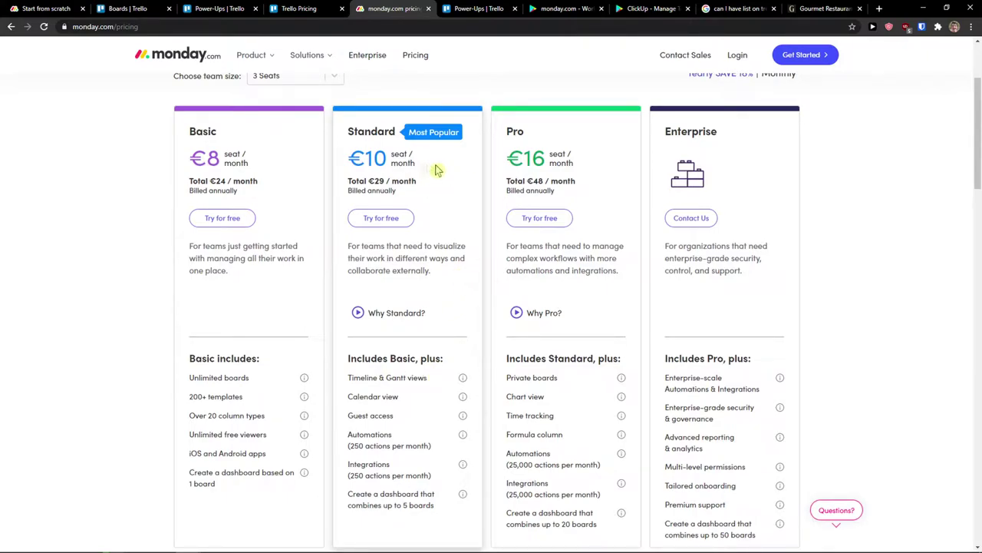
scroll(421, 167, up, 1)
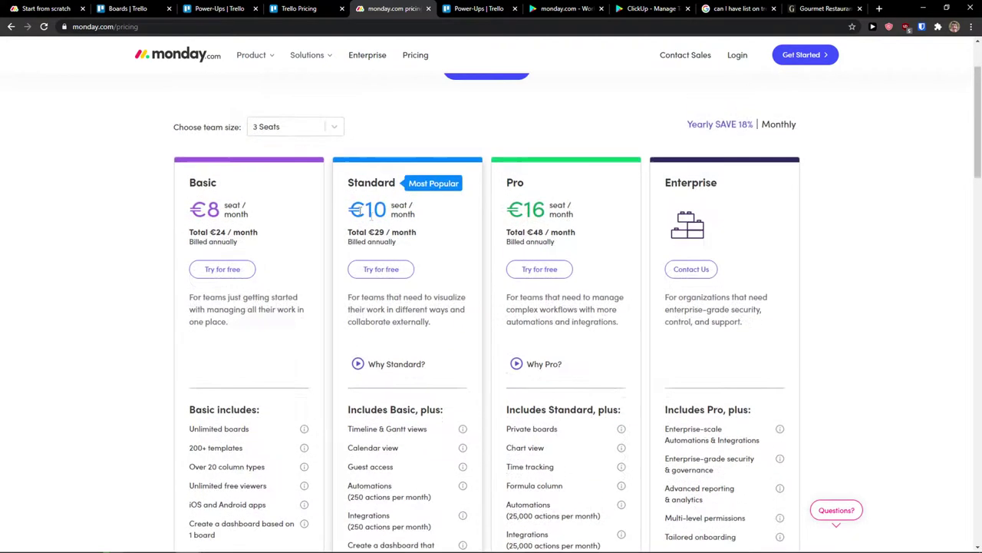
scroll(428, 247, down, 1)
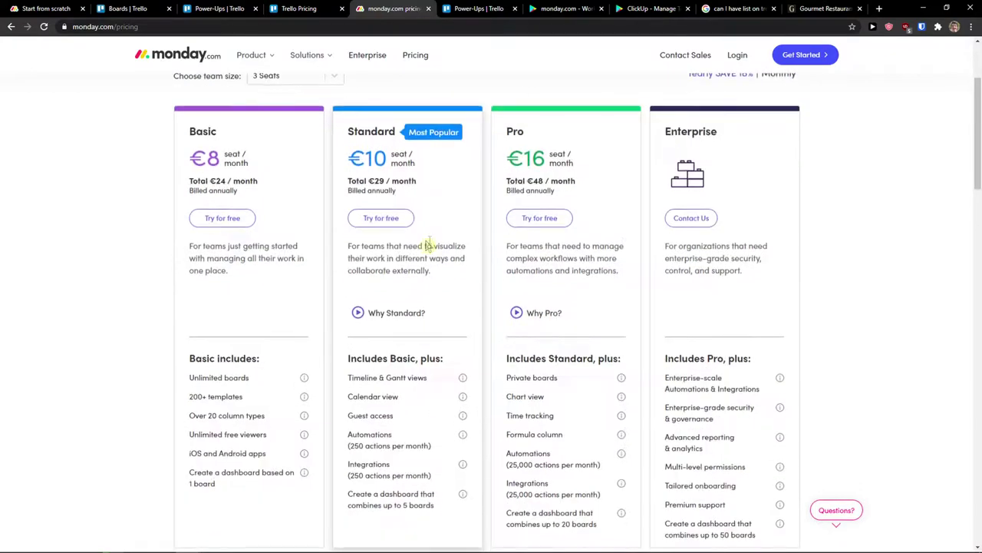
click(328, 8)
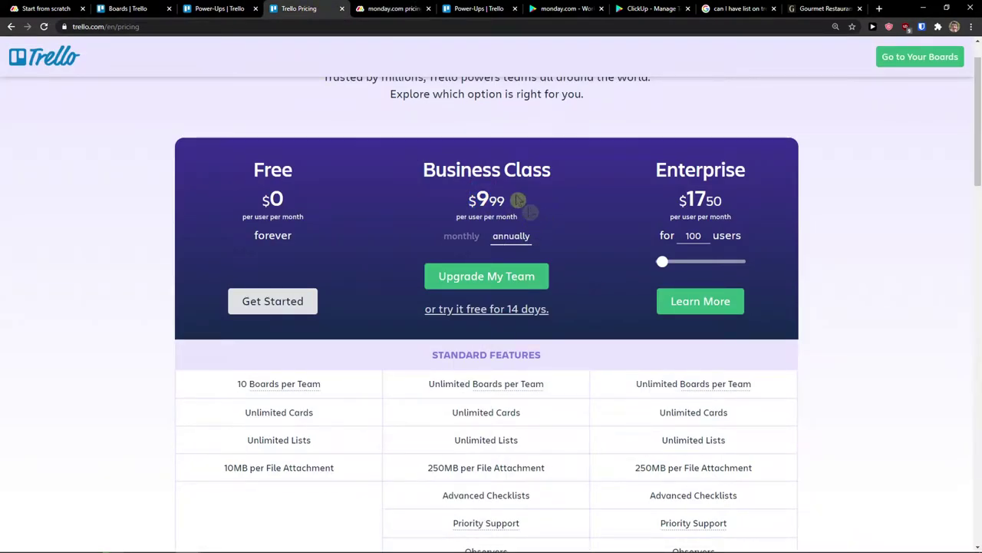
click(392, 8)
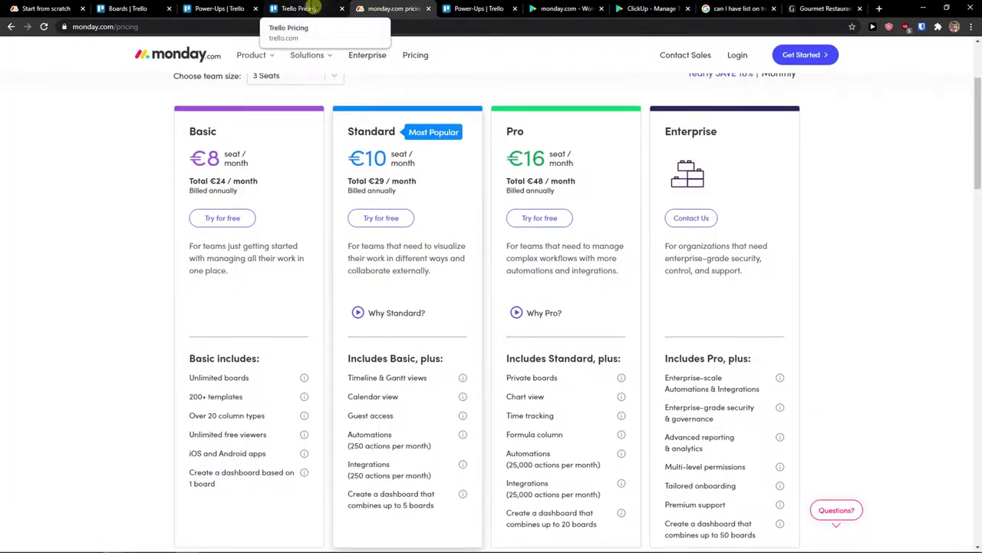
click(311, 7)
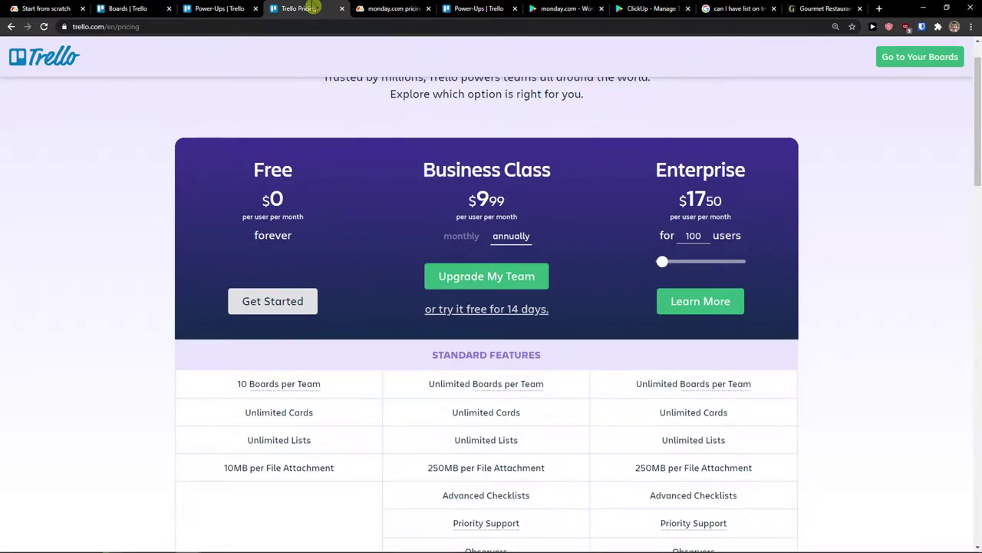
click(392, 8)
click(315, 8)
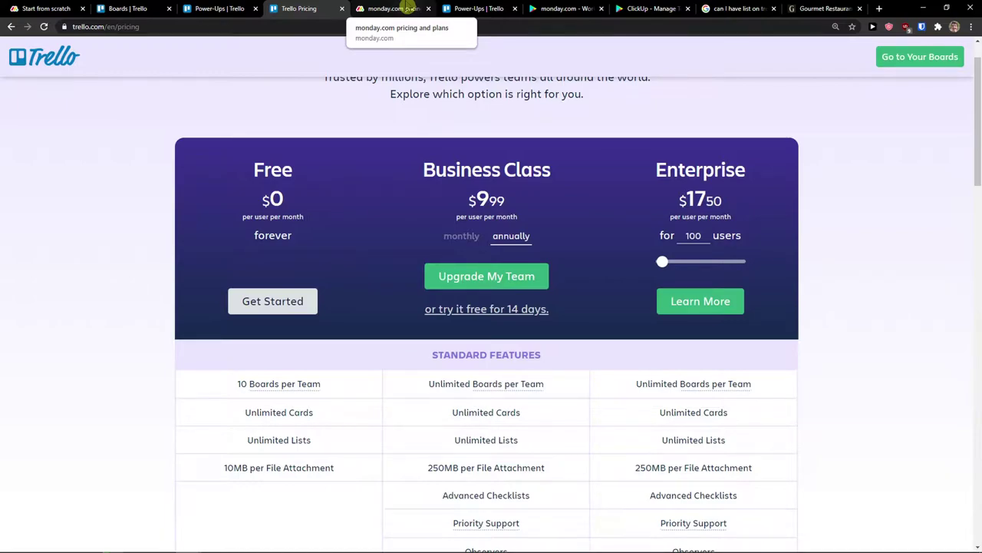
- Switch to the Trello boards page, start a new board titled "Youtube Channel" and review its visibility options
key(ctrl+2)
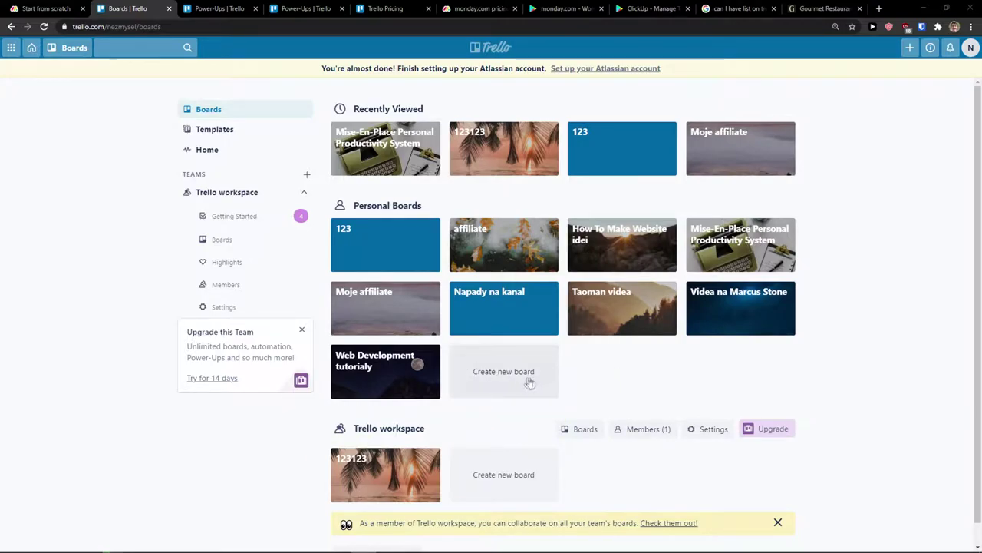
click(502, 374)
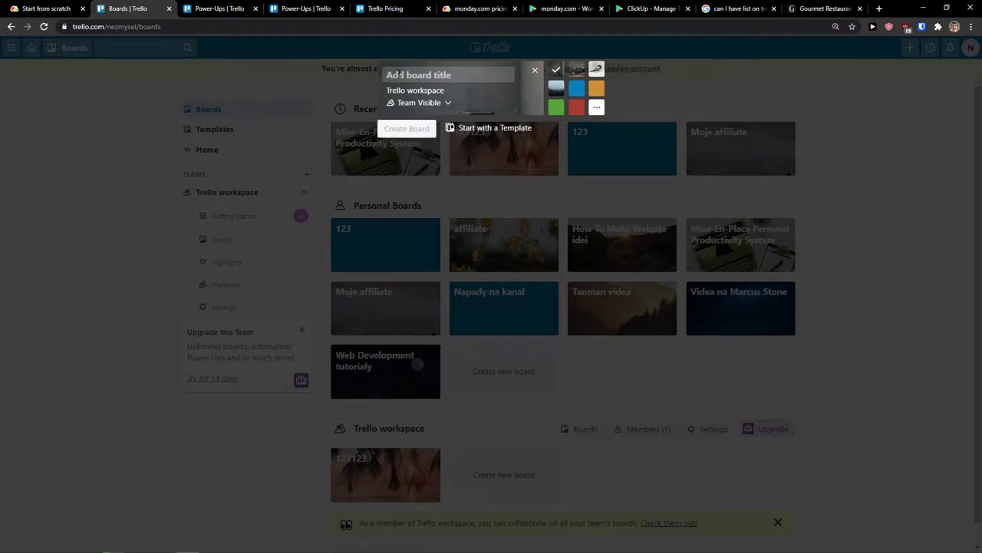
text(Youtube Channel)
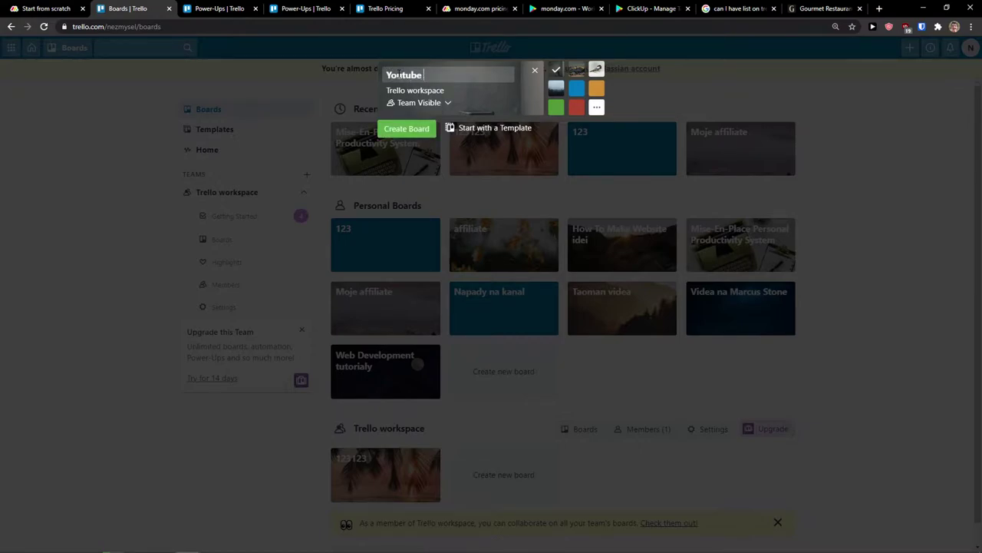
click(447, 103)
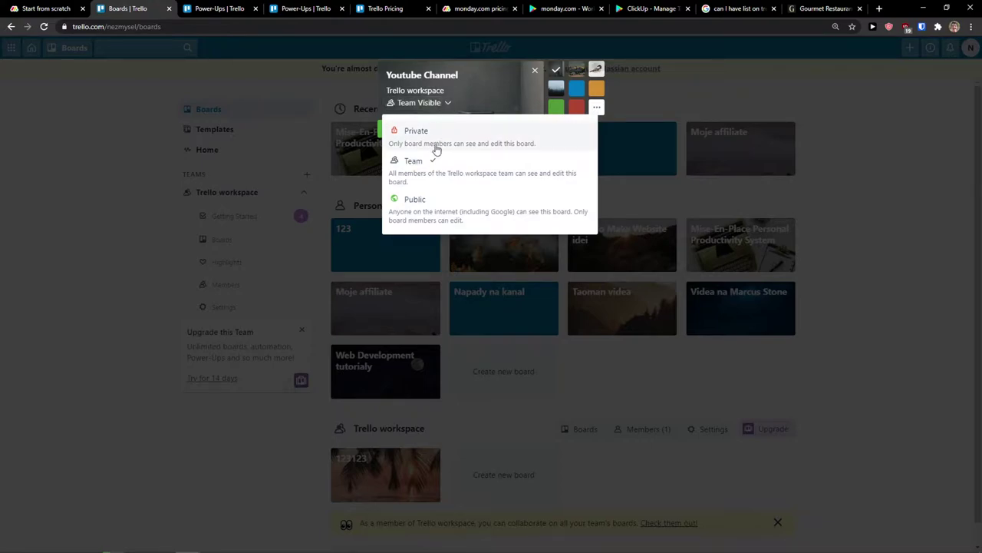
click(443, 104)
- Try out photo and colour backgrounds for the new board and choose plain blue
click(578, 72)
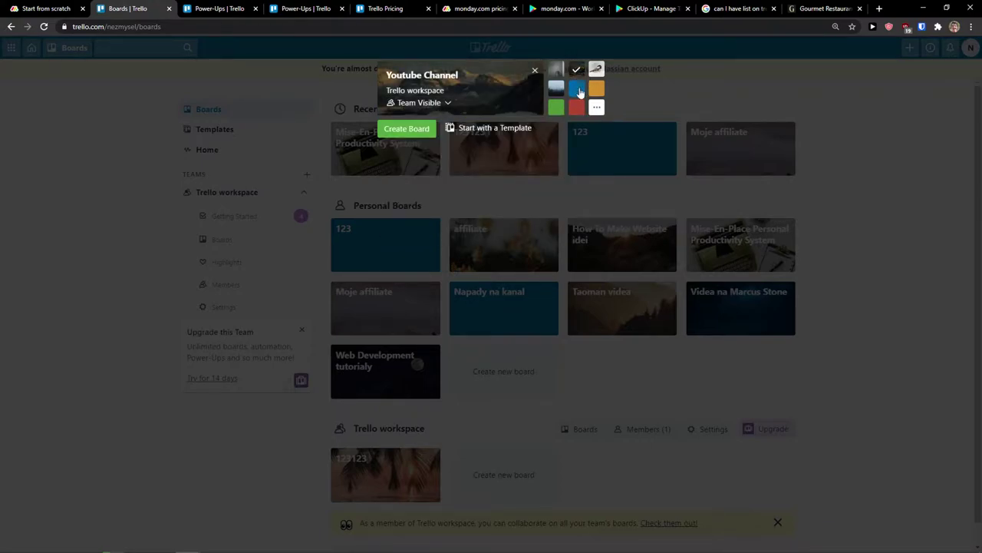
click(578, 90)
click(576, 70)
click(598, 92)
click(597, 107)
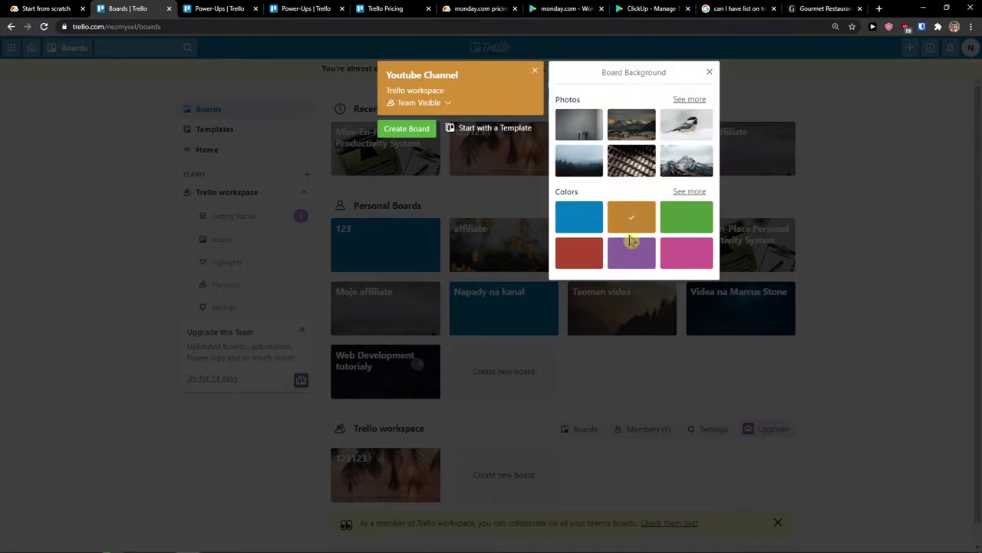
click(709, 73)
click(577, 71)
click(576, 90)
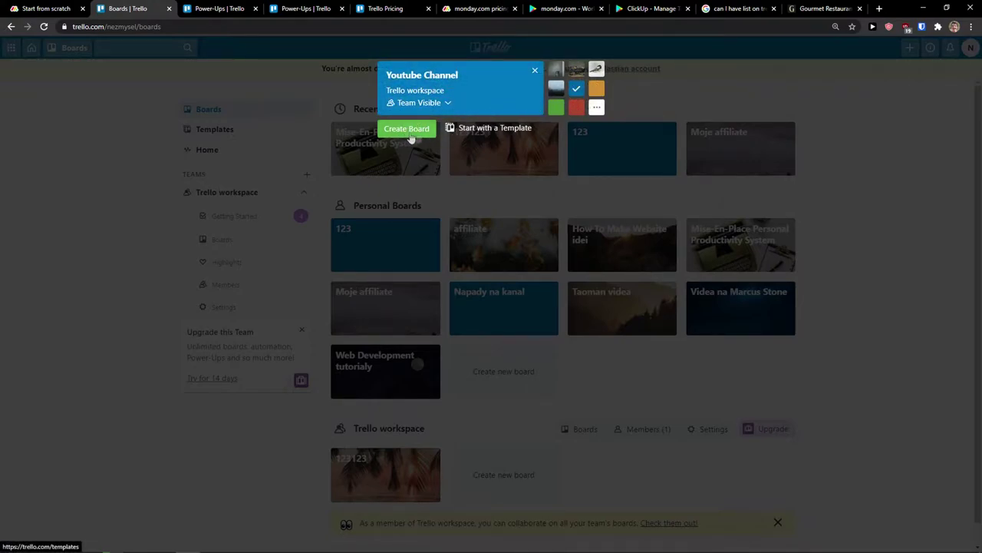
- Choose to start the board with a template and browse the New and Notable and Business templates
click(478, 130)
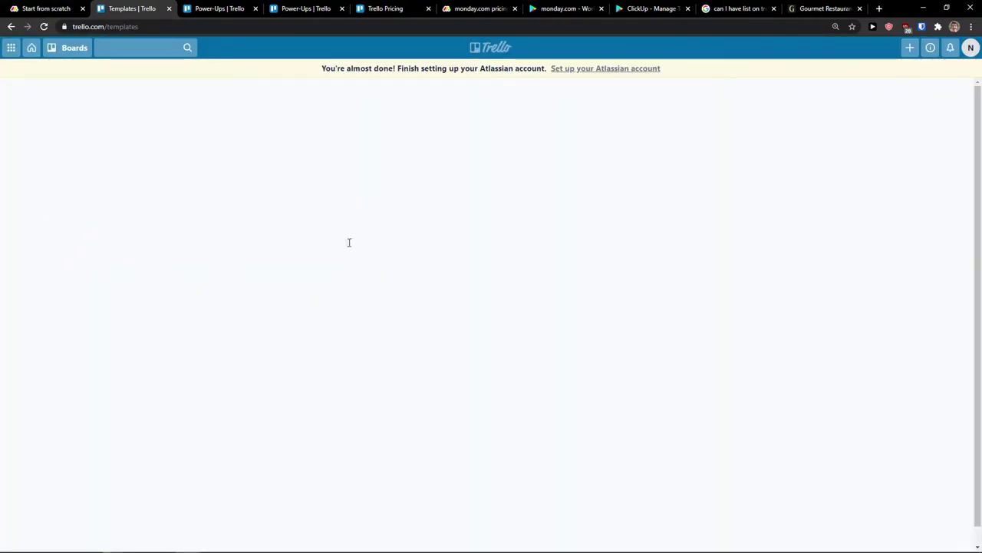
scroll(474, 366, down, 3)
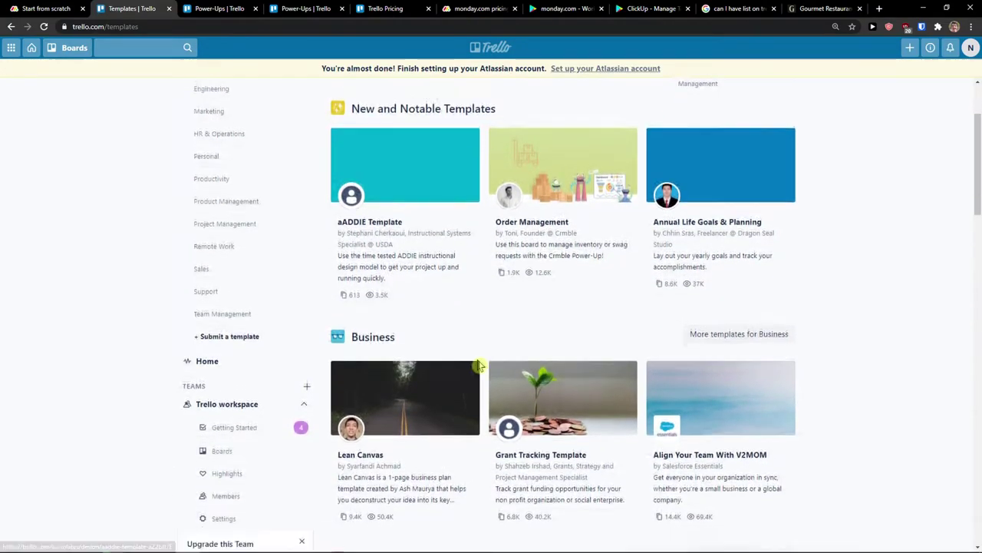
scroll(476, 366, down, 1)
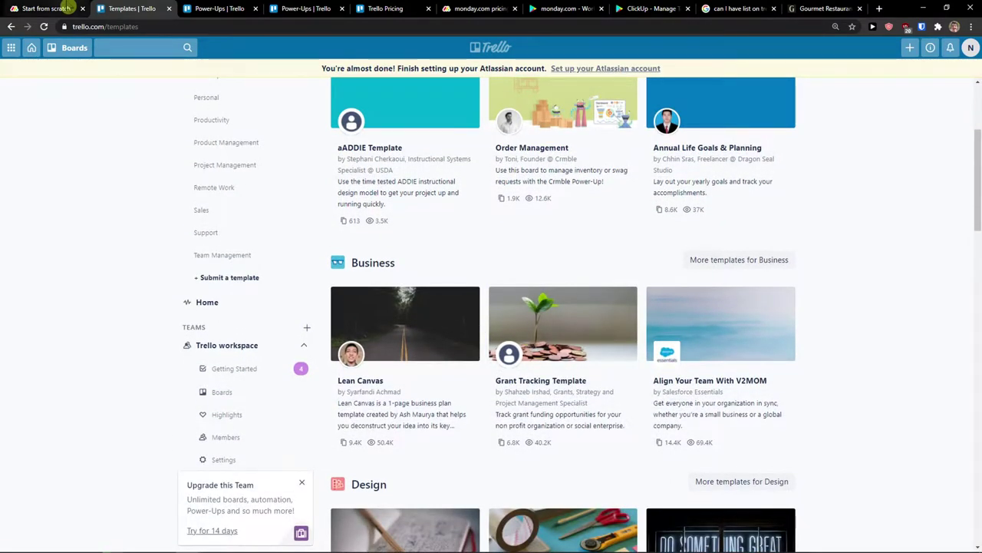
- Switch to the monday.com board and create a new workspace named "Youtube Channel 2"
click(58, 8)
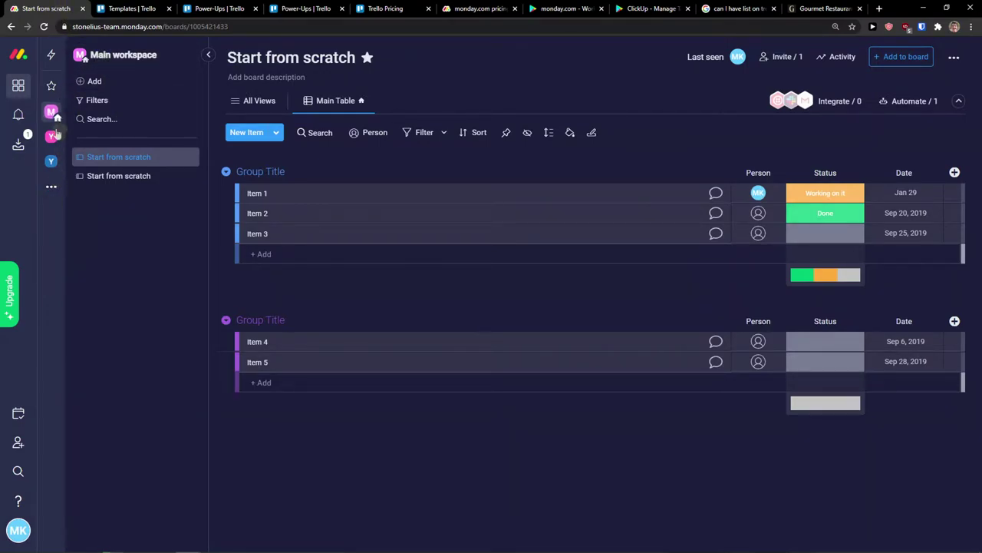
click(50, 188)
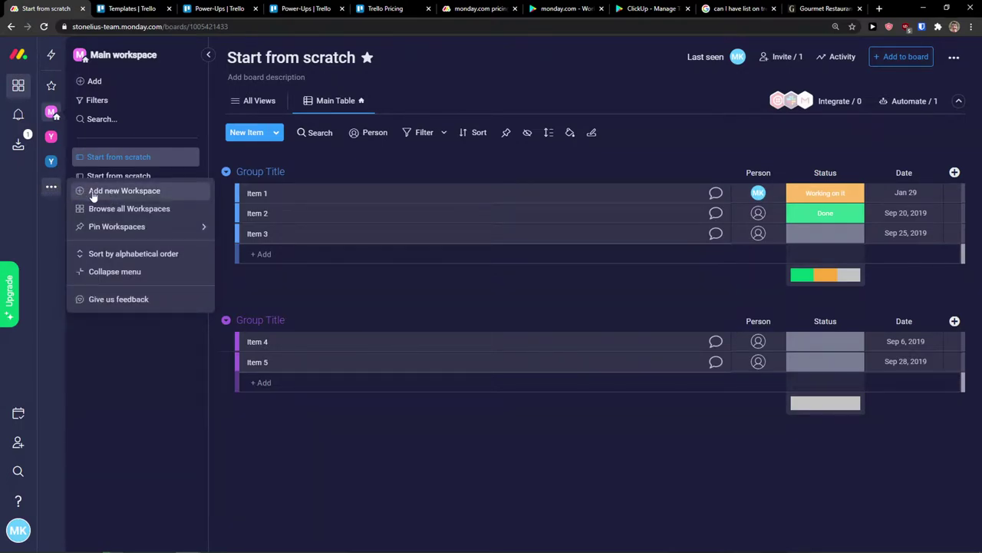
click(116, 196)
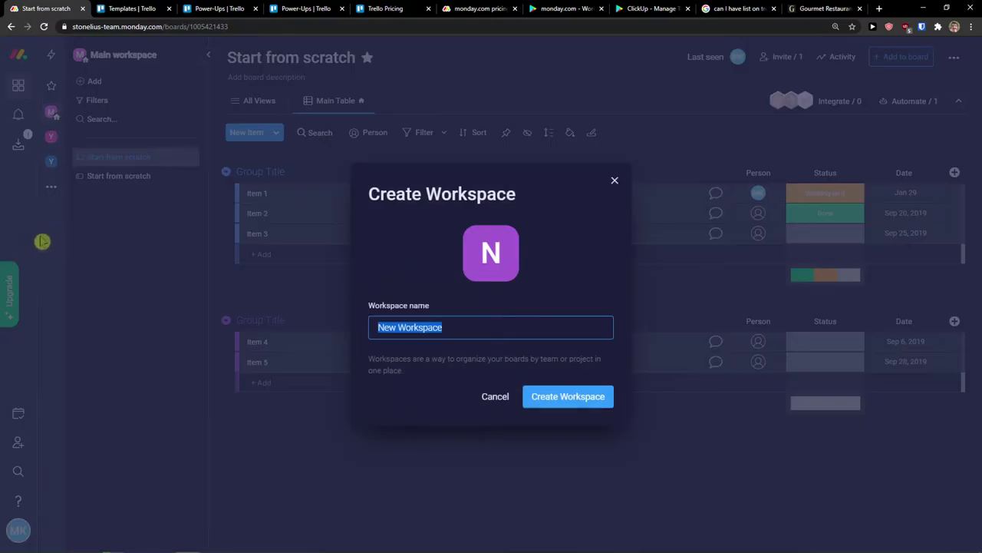
text(Youtube Channel 2)
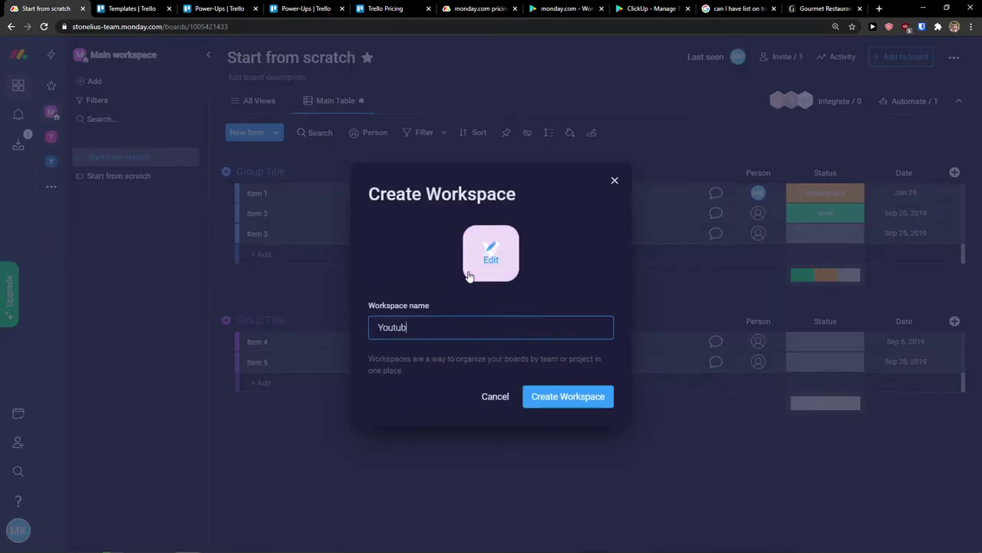
click(595, 399)
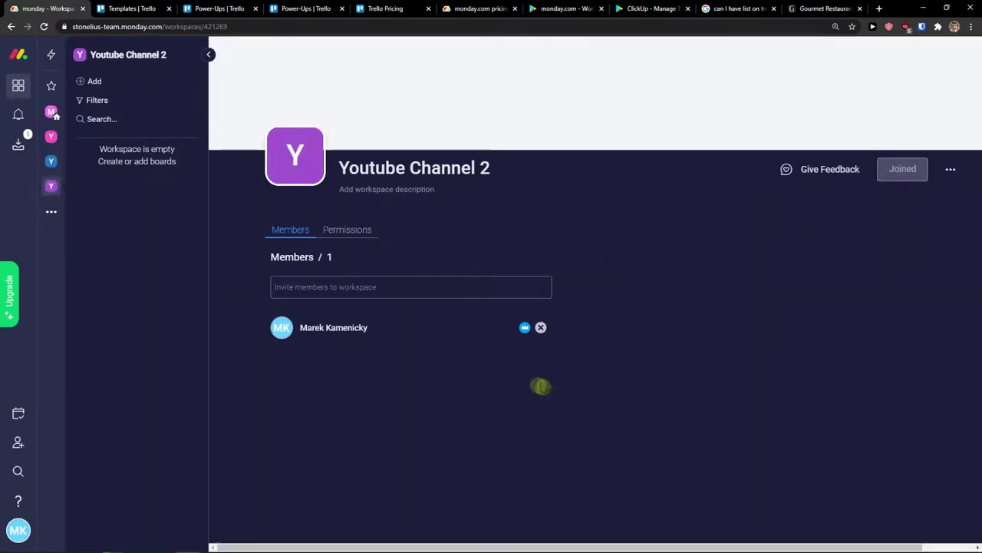
mouse_move(294, 163)
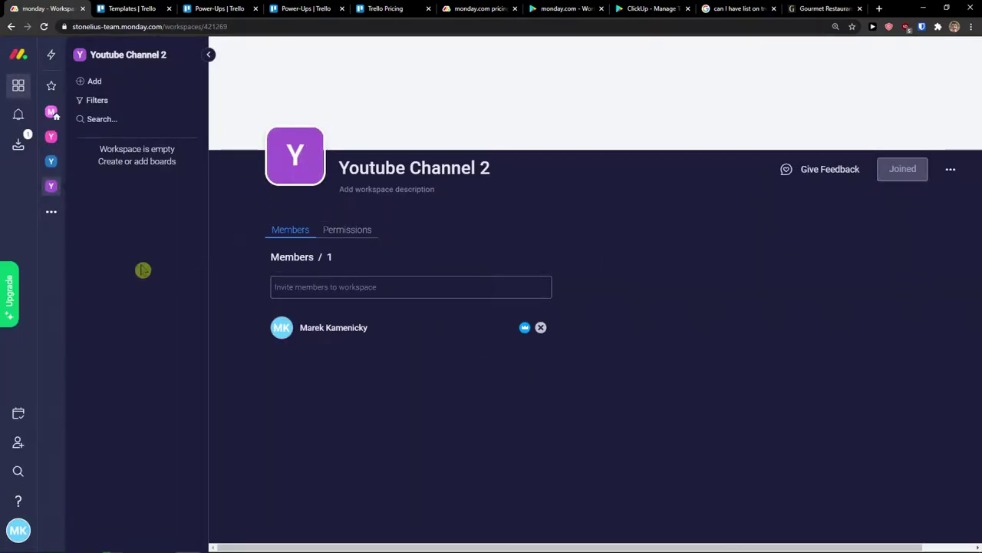
- Open the full template center for the new workspace and browse the recommended templates
click(93, 81)
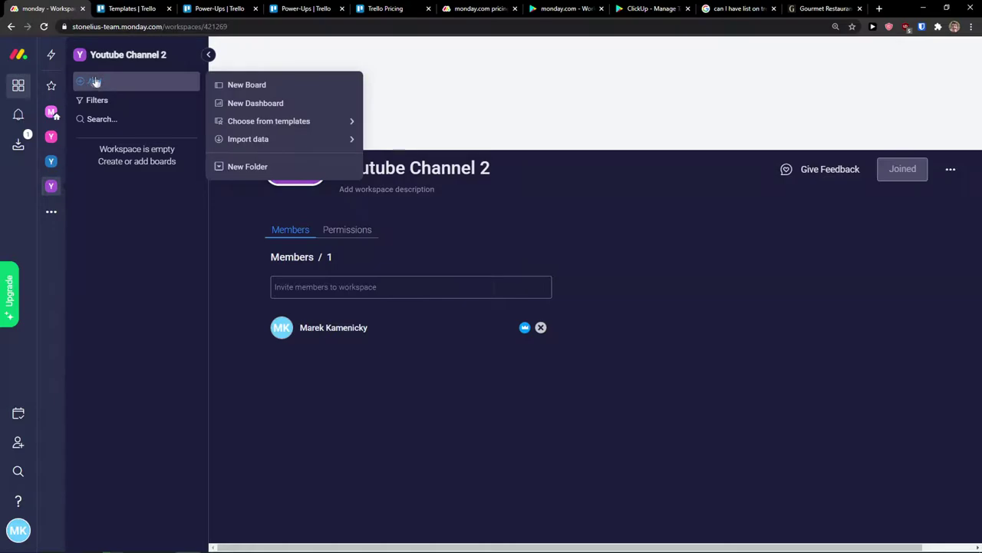
mouse_move(265, 122)
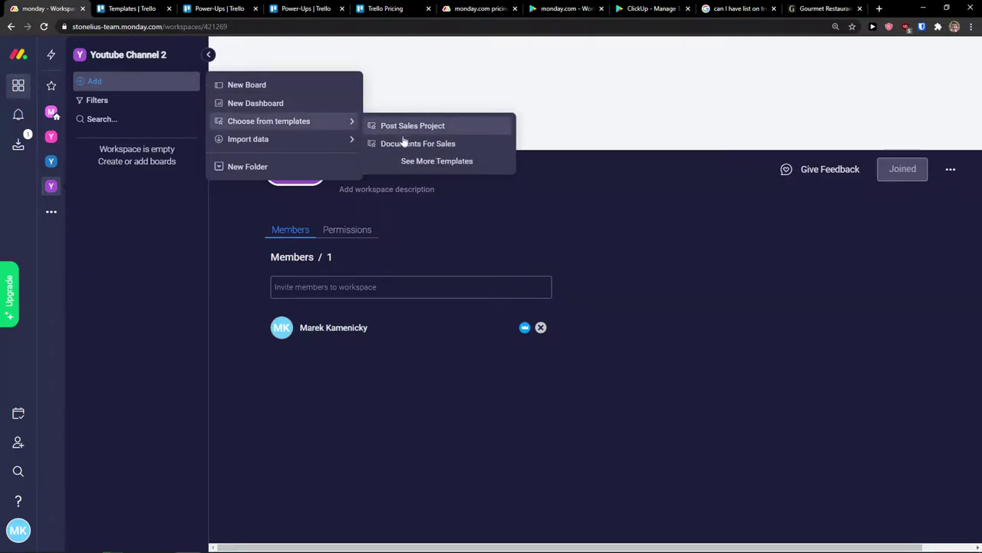
click(415, 162)
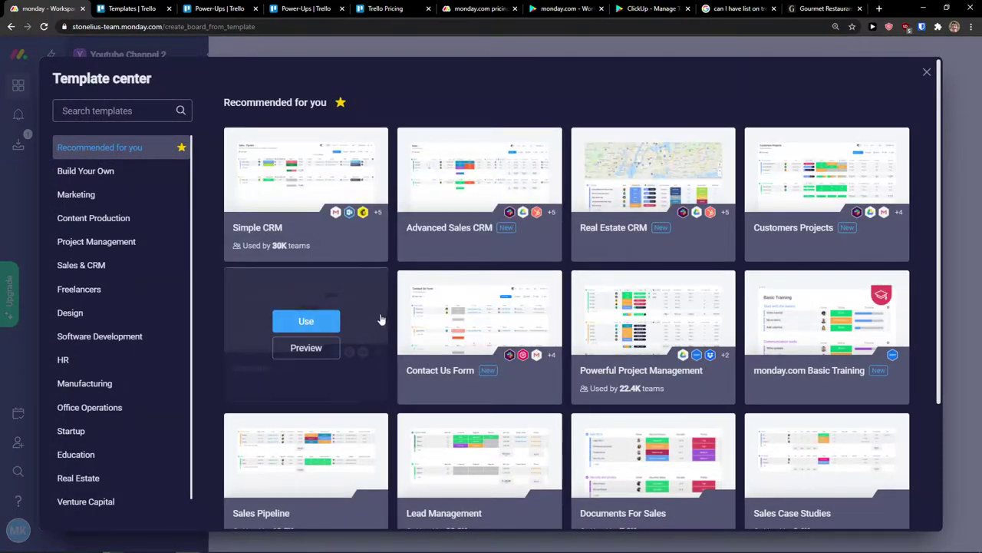
scroll(392, 308, down, 3)
scroll(395, 307, up, 3)
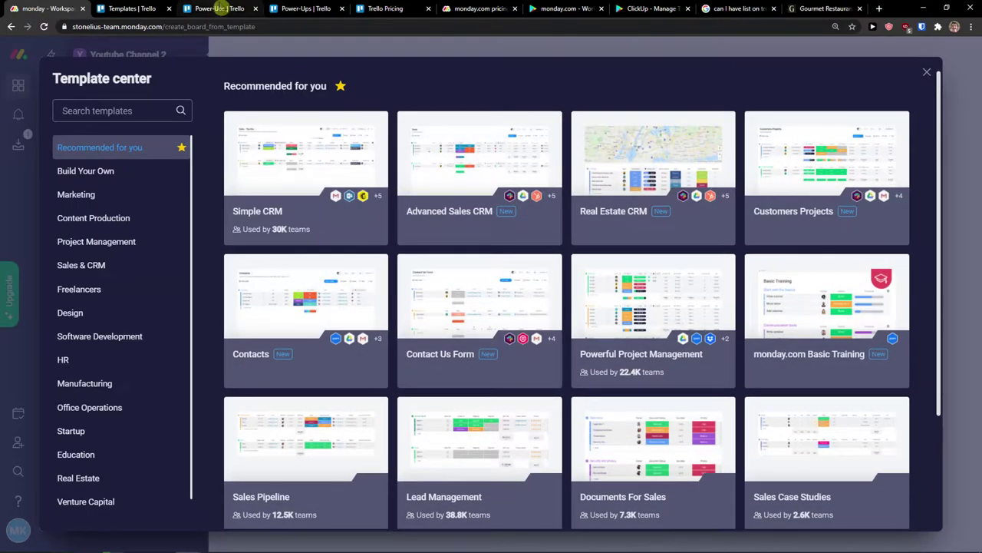
- Glance at Trello's templates, return to the monday.com template center and examine the remaining recommended templates
click(170, 8)
scroll(182, 153, up, 1)
click(46, 8)
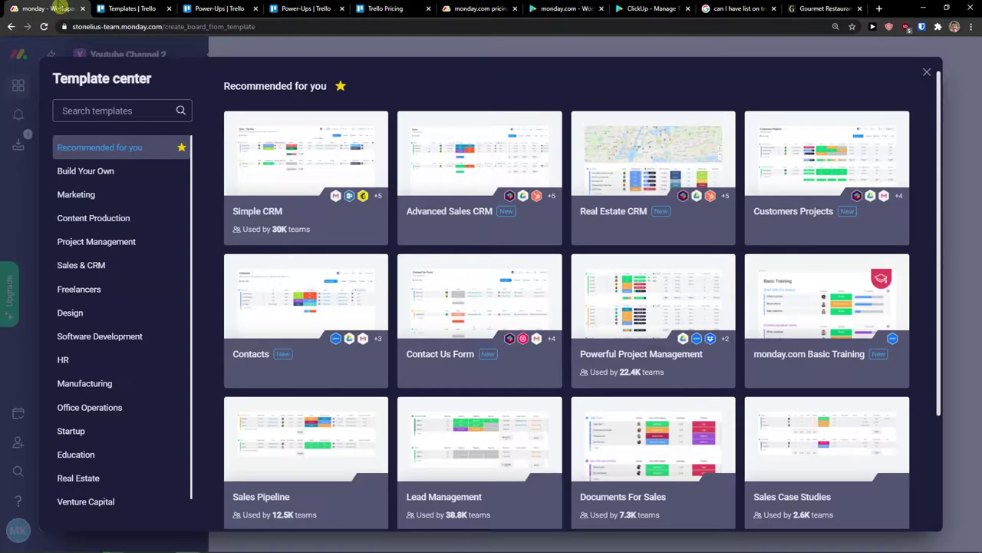
scroll(123, 246, down, 1)
scroll(307, 307, down, 2)
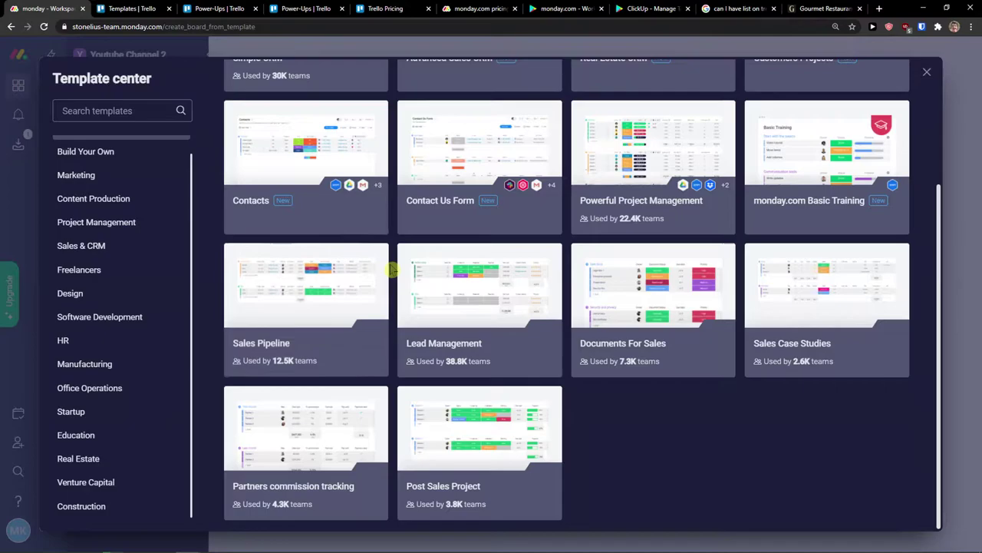
scroll(102, 259, up, 1)
scroll(323, 248, up, 2)
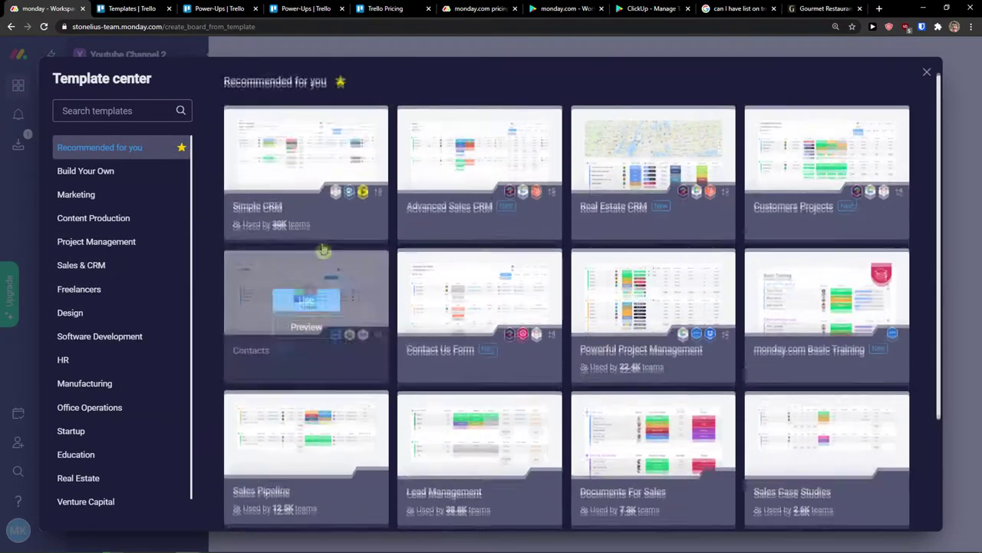
click(123, 194)
- Switch to Trello's template gallery and look through its categories from Business down to Remote Work
click(104, 8)
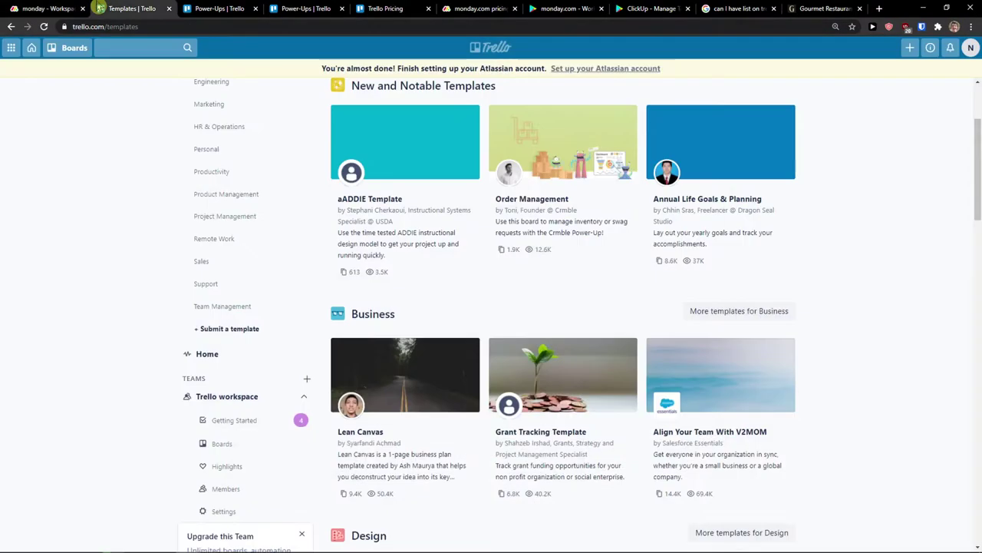
scroll(384, 285, down, 6)
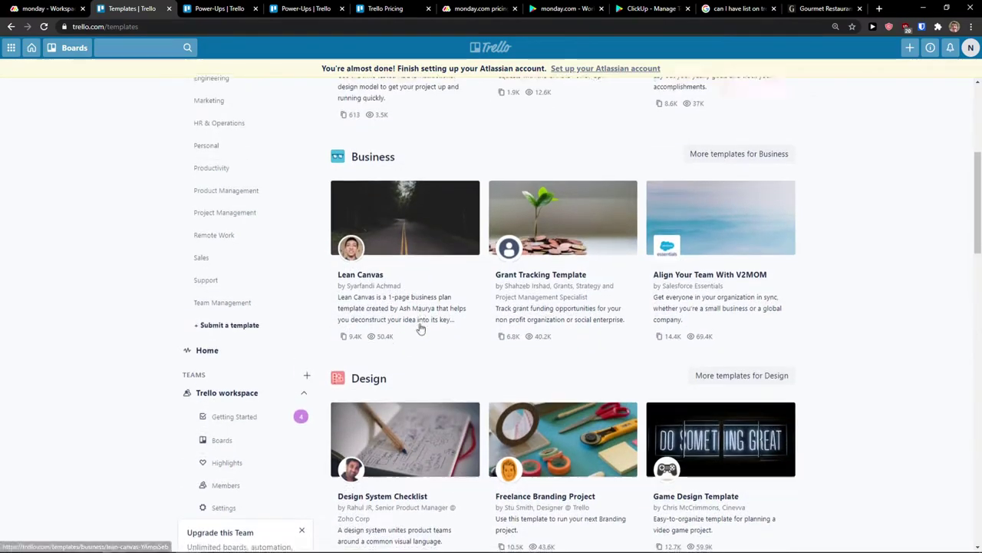
scroll(428, 330, down, 12)
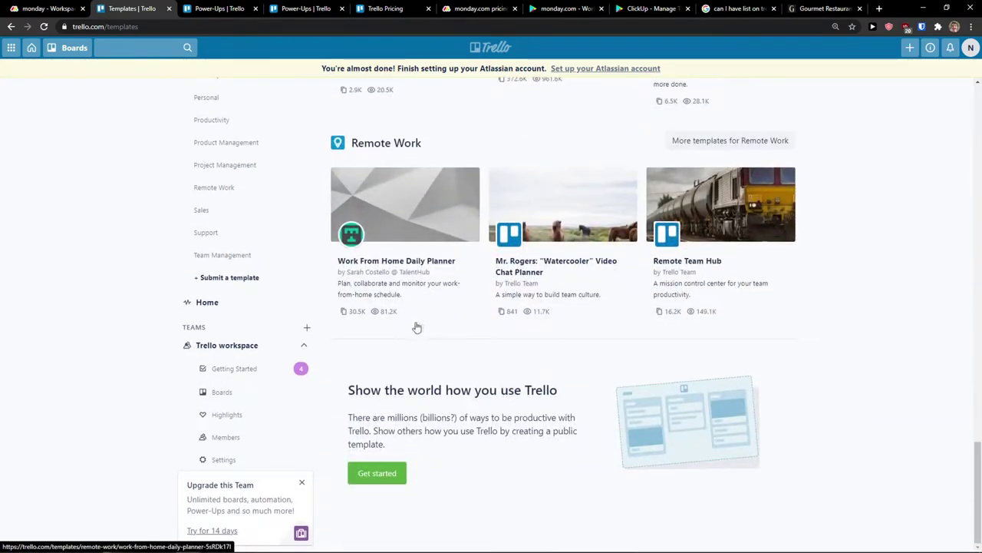
scroll(153, 211, up, 15)
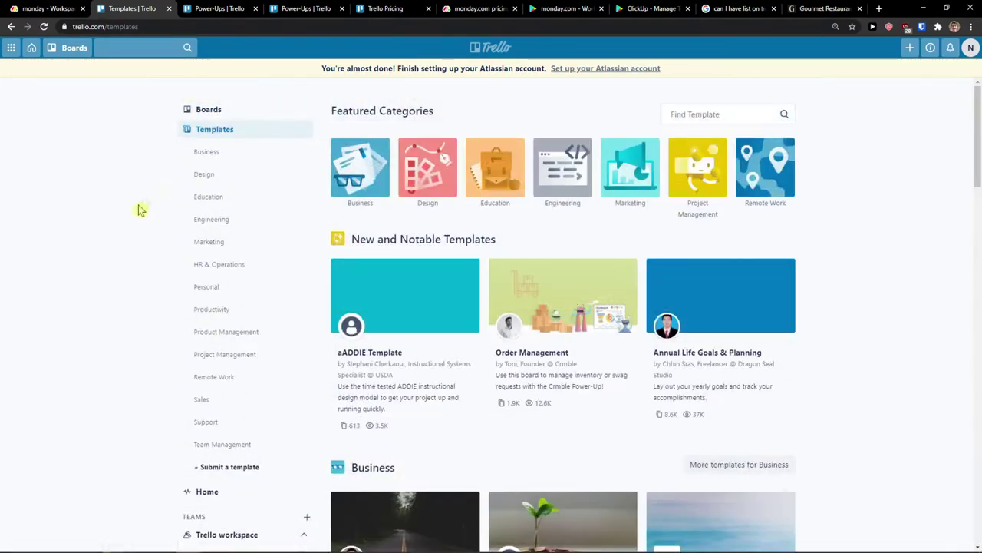
- Browse Trello's Business templates and open the Grant Tracking Template in a separate tab
click(238, 152)
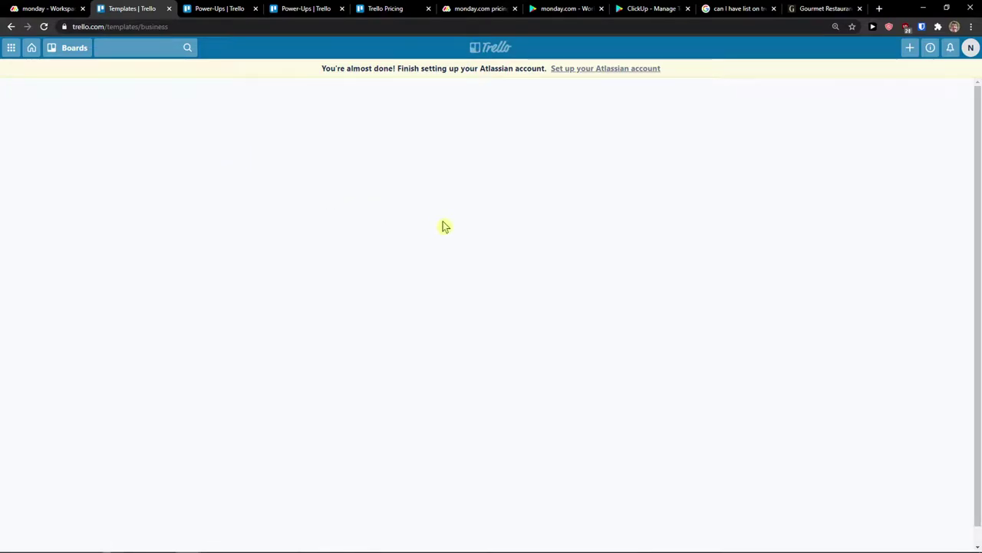
scroll(476, 242, down, 1)
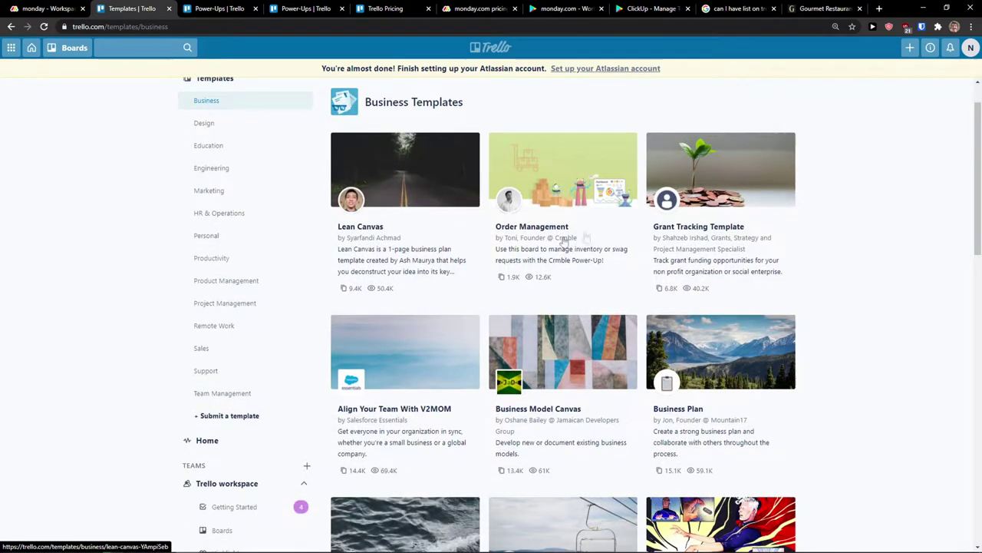
middle_click(716, 187)
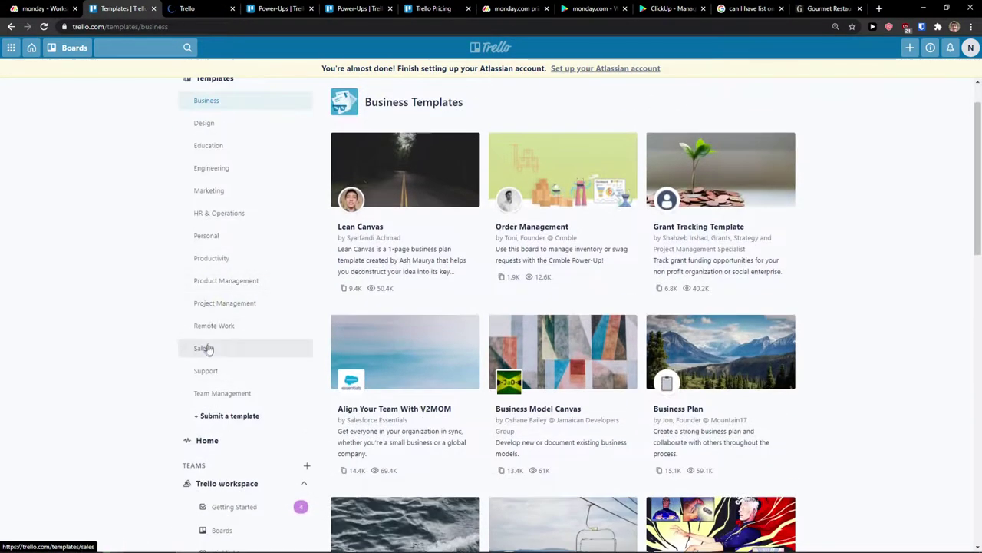
- Open the CRM & Sales Pipeline template from Trello's Sales category and read through its description
click(204, 349)
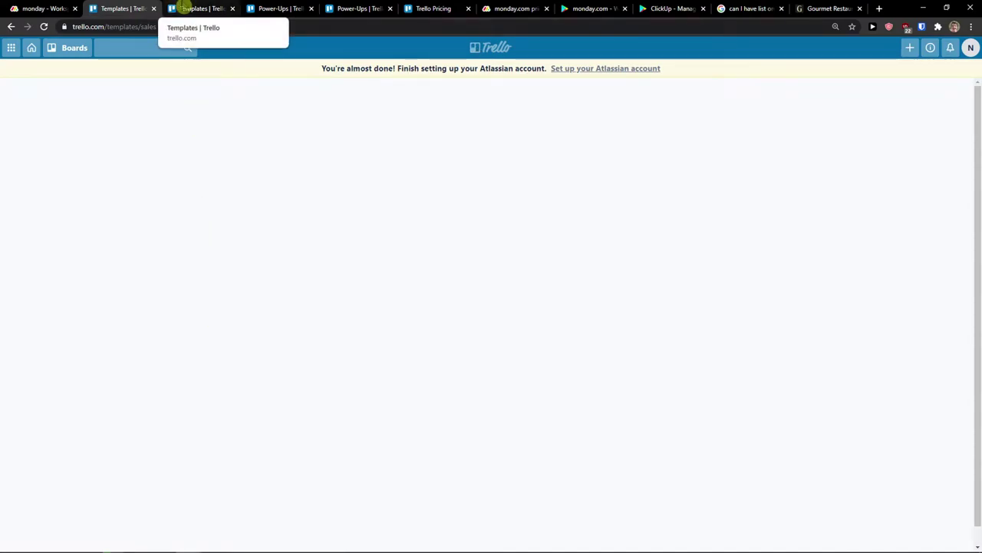
scroll(588, 225, down, 1)
scroll(588, 224, down, 2)
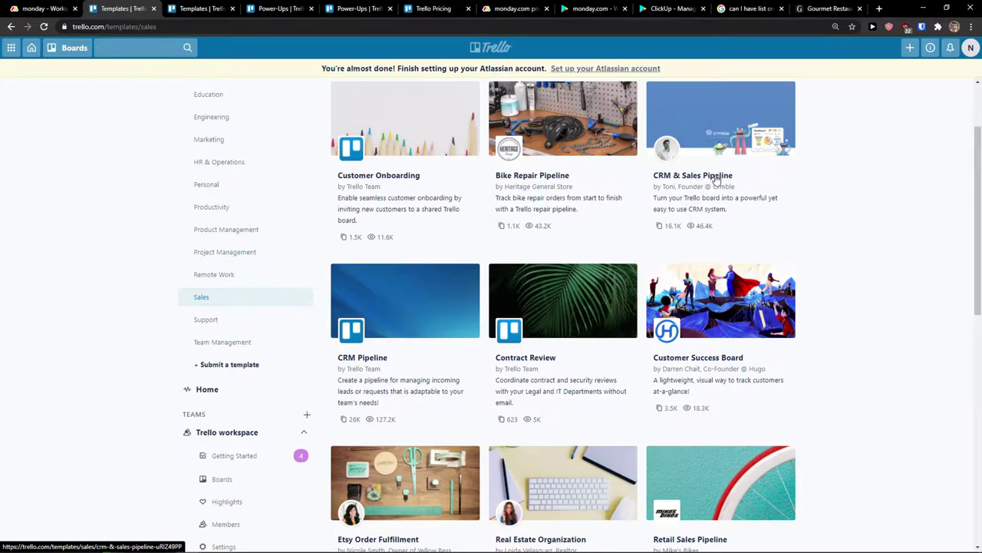
click(715, 178)
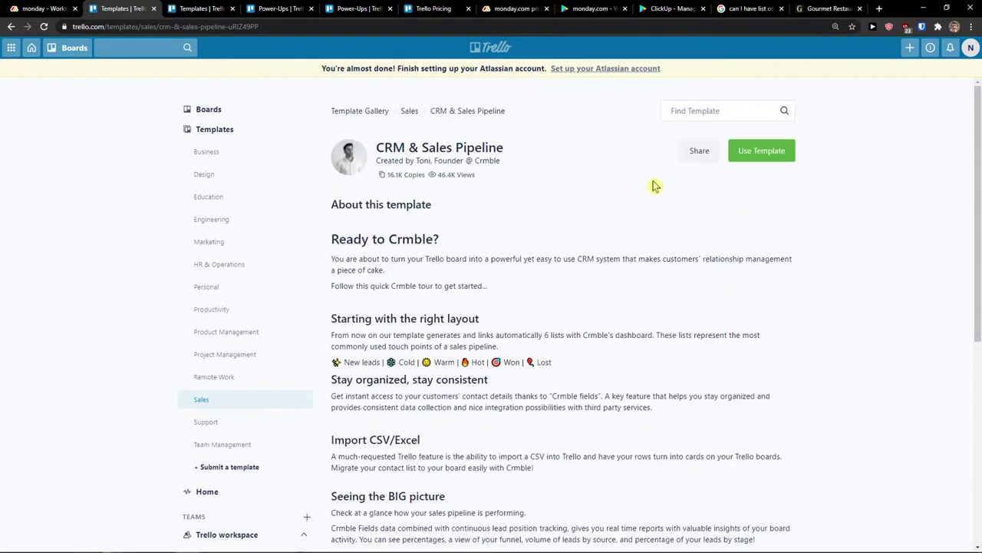
scroll(648, 196, down, 3)
scroll(640, 212, down, 8)
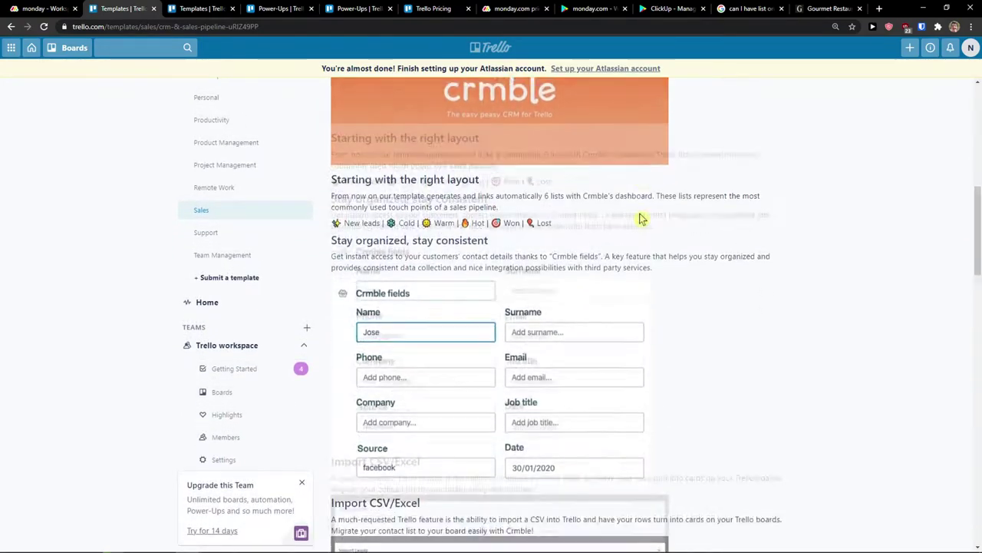
scroll(640, 214, down, 8)
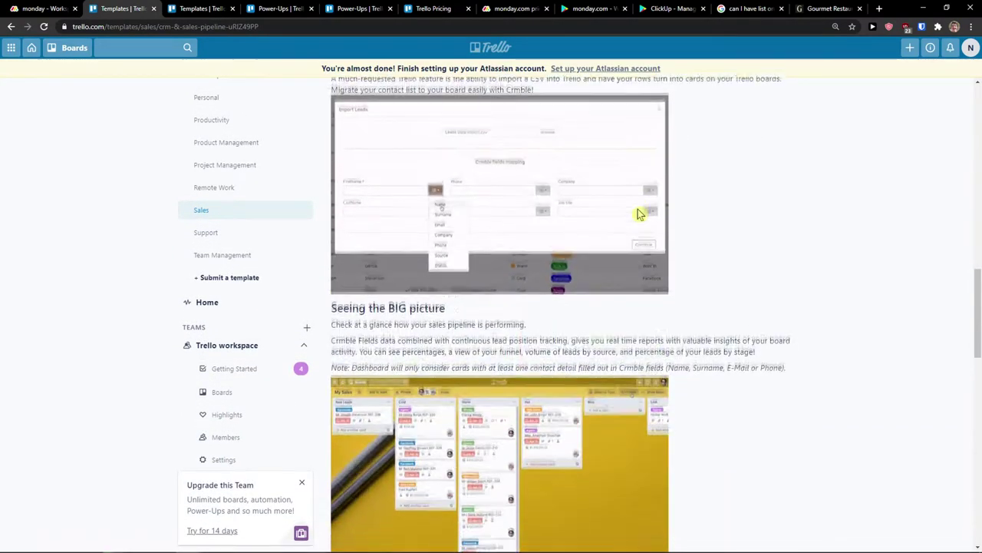
scroll(640, 214, up, 18)
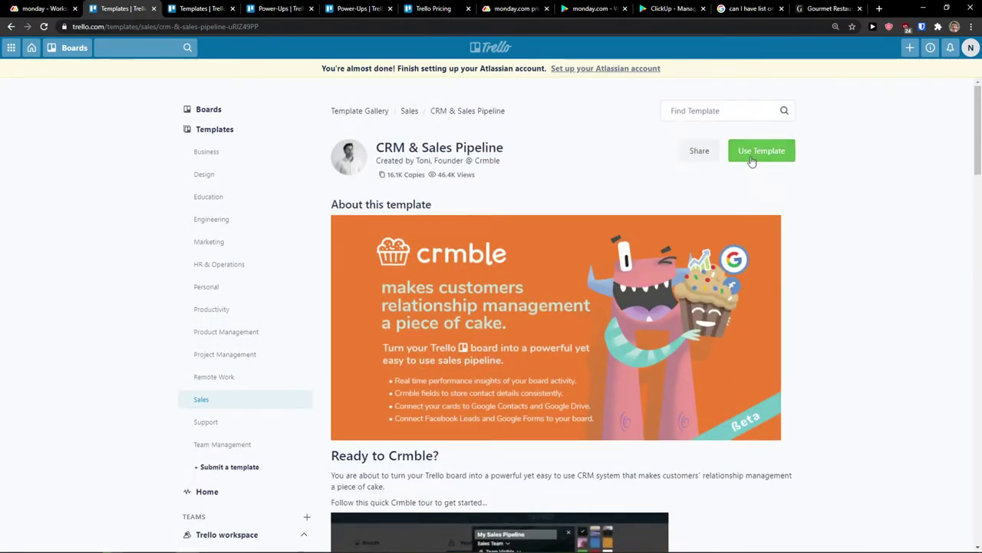
- Create a board from the CRM & Sales Pipeline template in the Trello workspace team, keeping its title and cards
click(752, 158)
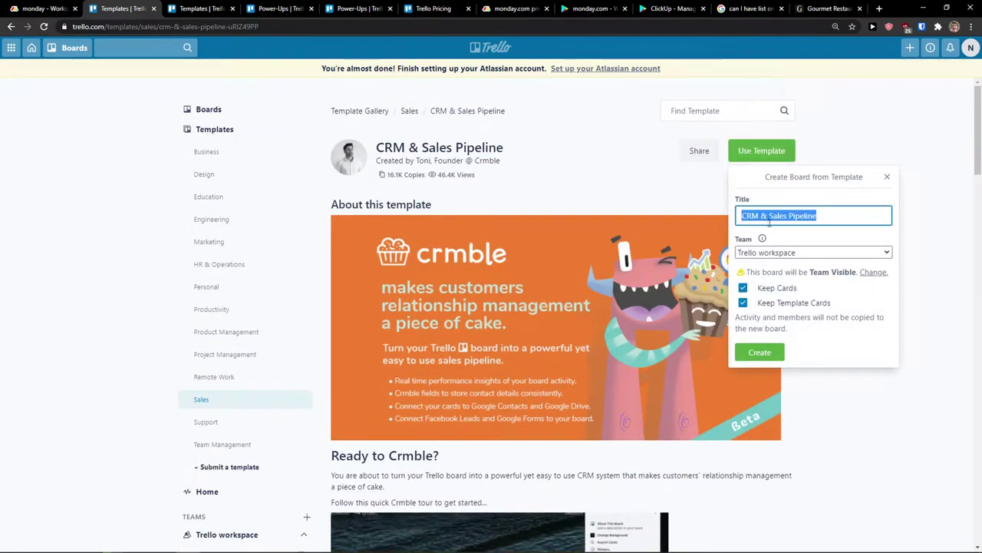
click(768, 253)
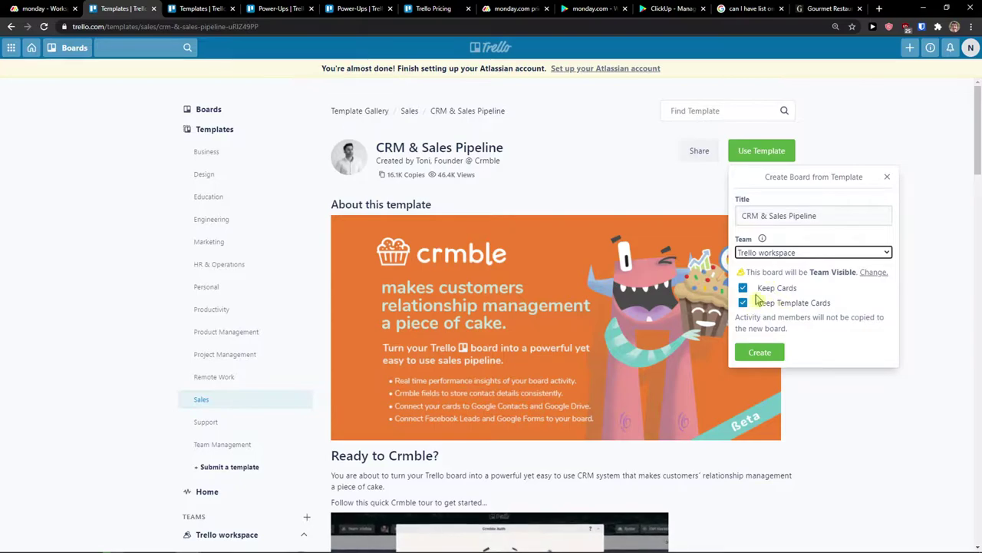
click(758, 352)
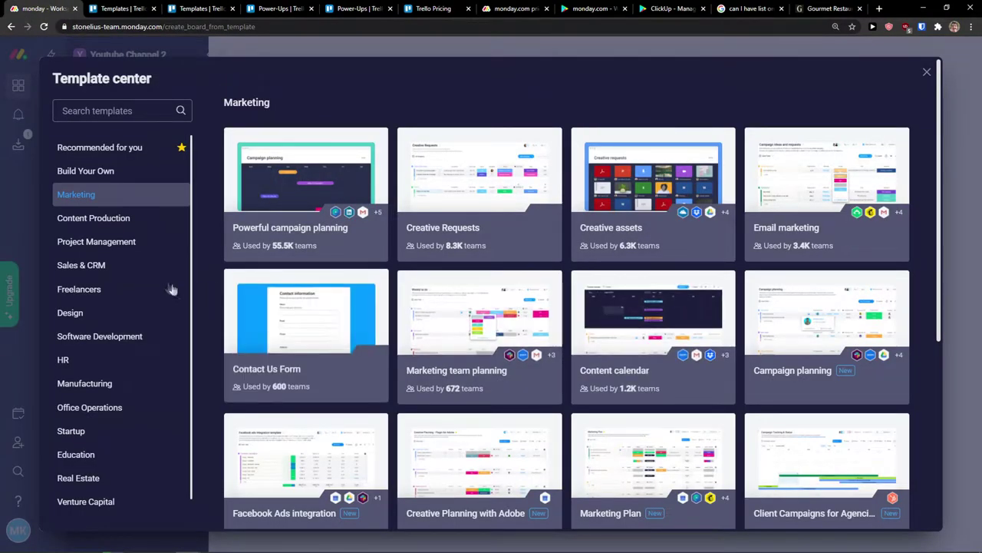
- Switch to monday.com's template center and apply the Simple CRM template from the Sales & CRM category
click(94, 267)
scroll(466, 225, down, 1)
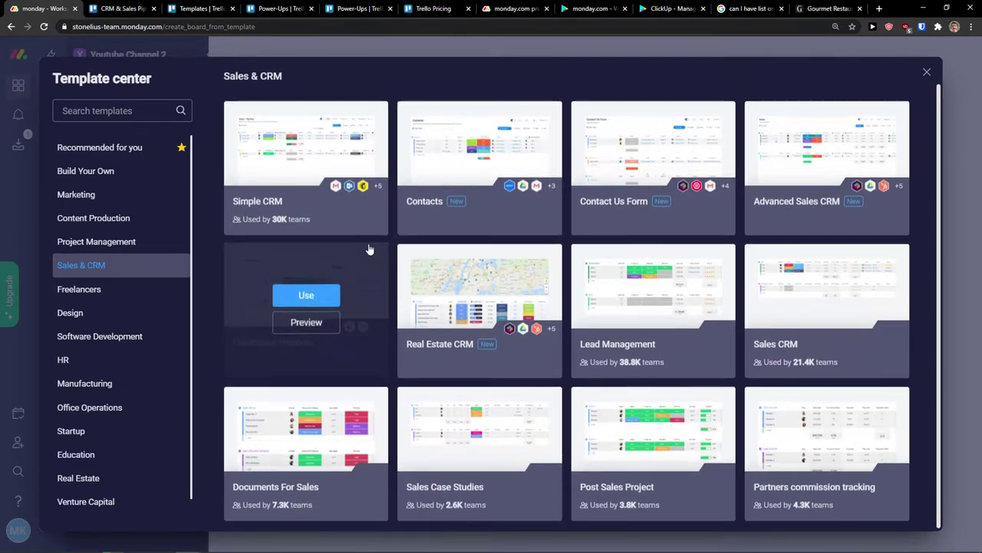
scroll(330, 261, up, 1)
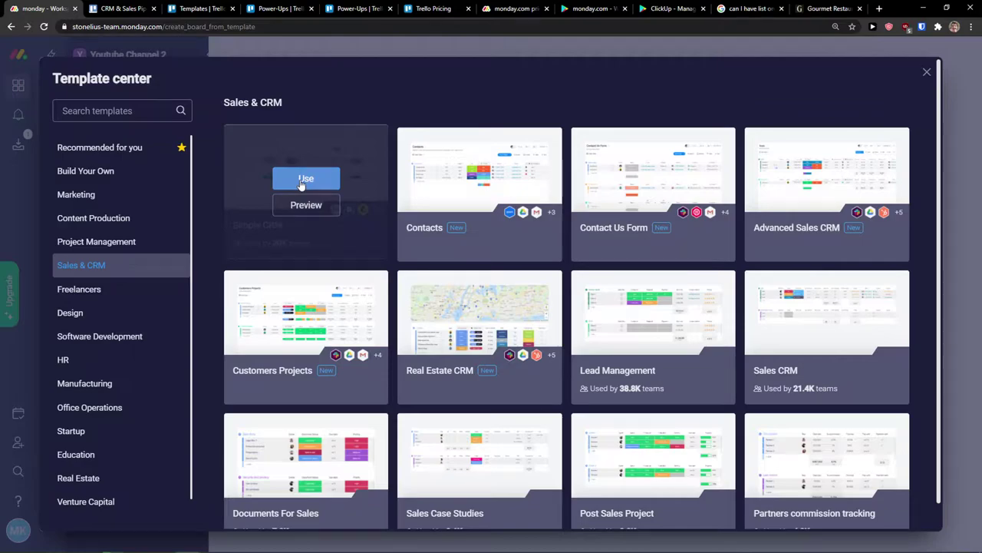
click(303, 181)
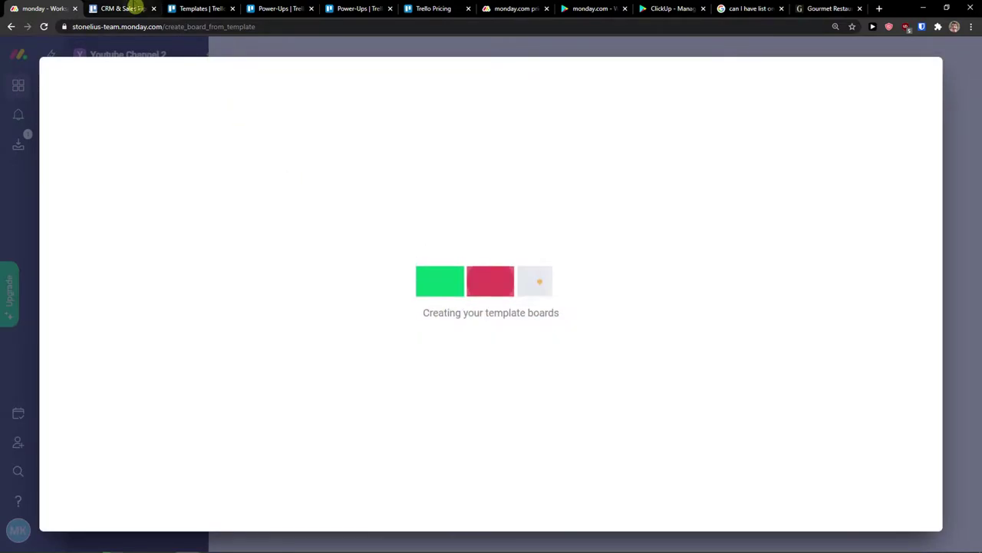
- On Trello's new CRM & Sales Pipeline board, dismiss the Crmble authorization and archive the first three Onboarding cards, closing the board menu
click(123, 7)
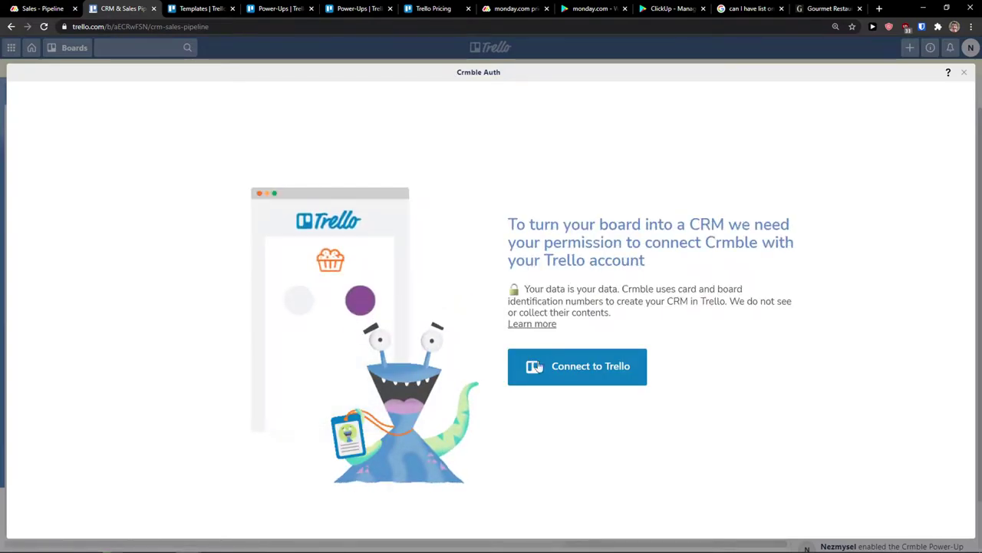
click(964, 73)
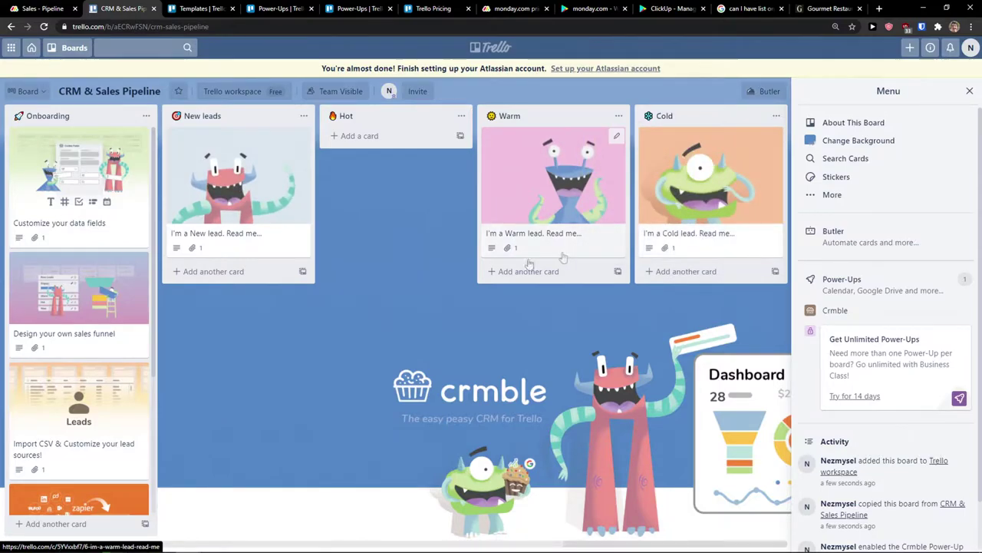
click(139, 143)
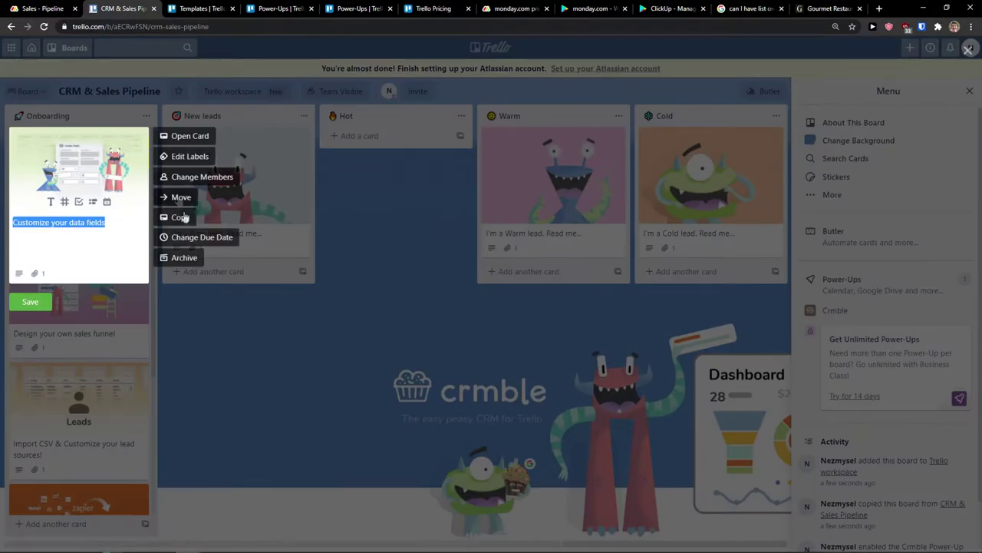
click(172, 259)
click(141, 139)
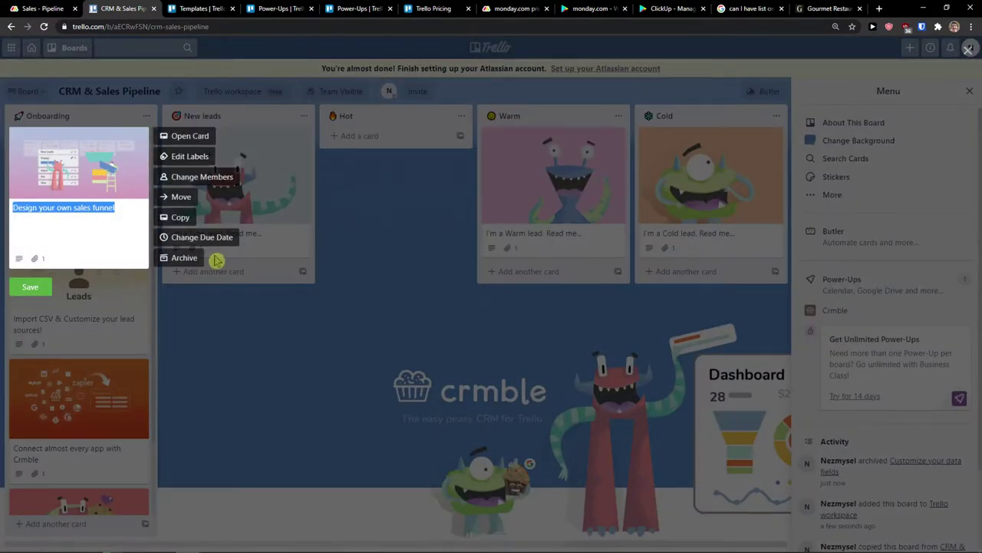
click(180, 258)
click(146, 138)
click(181, 255)
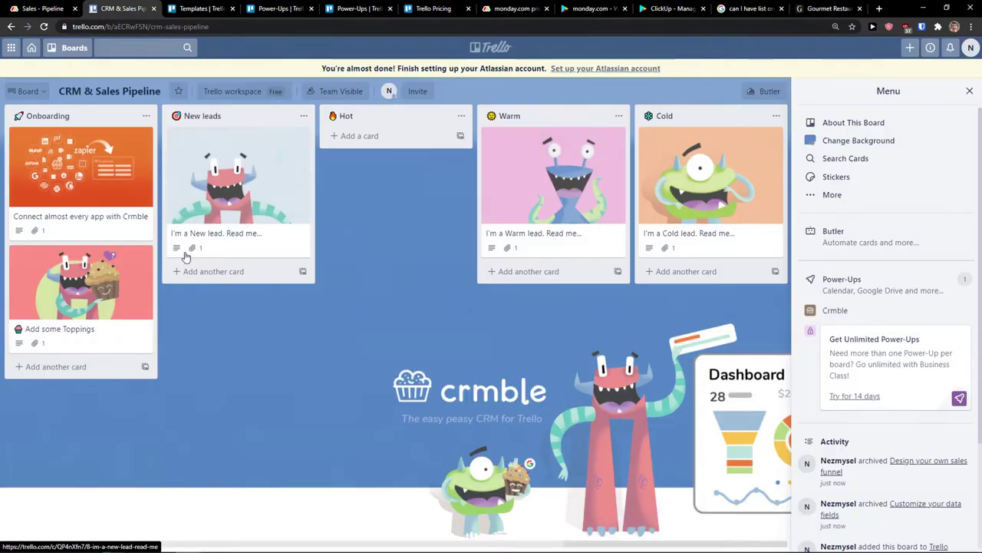
click(969, 90)
- Switch to monday.com's Sales - Pipeline board, dismiss the email integrations tip and examine the board's columns
click(44, 9)
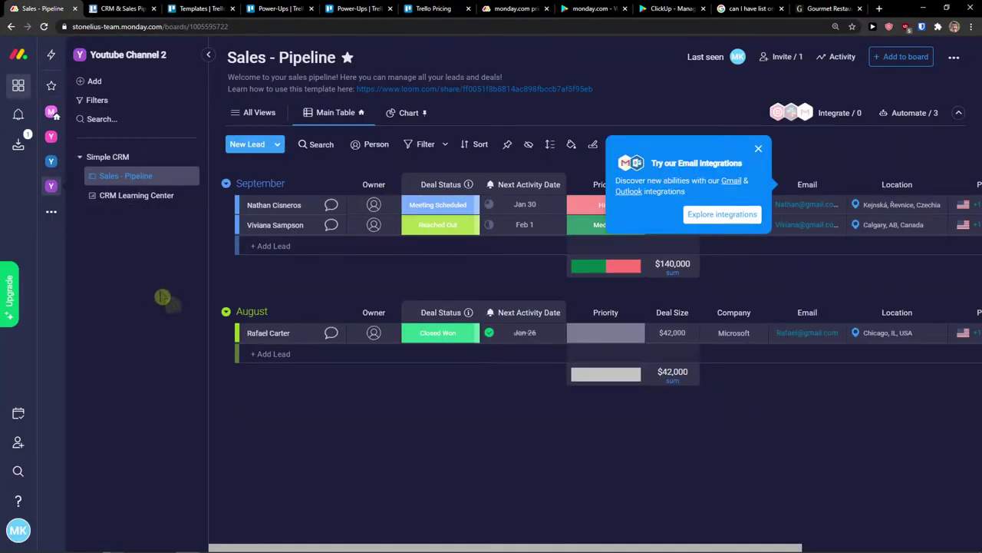
click(759, 148)
mouse_move(382, 543)
mouse_down()
mouse_move(614, 549)
mouse_move(331, 545)
mouse_move(552, 545)
mouse_move(349, 540)
mouse_move(448, 533)
mouse_move(360, 538)
mouse_move(382, 534)
mouse_up()
scroll(471, 517, left, 4)
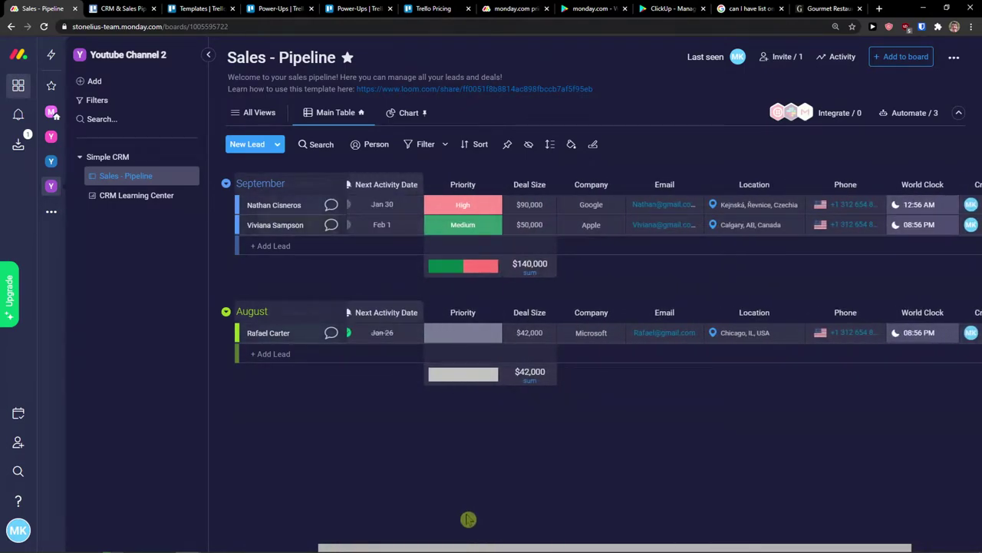
scroll(451, 519, left, 2)
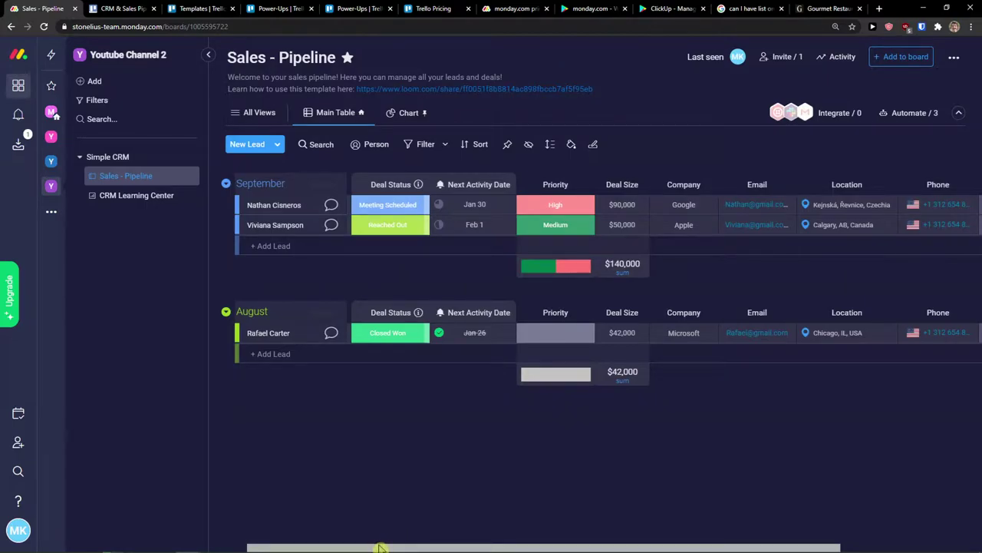
drag(379, 548, 329, 546)
- Return to the Trello CRM board and archive the two remaining Onboarding cards and the New leads card
click(126, 9)
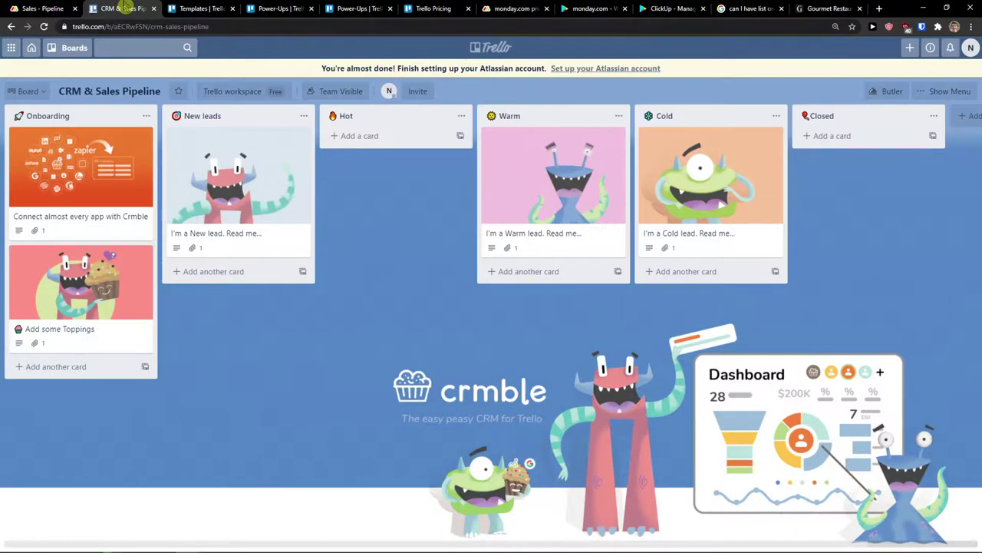
click(147, 117)
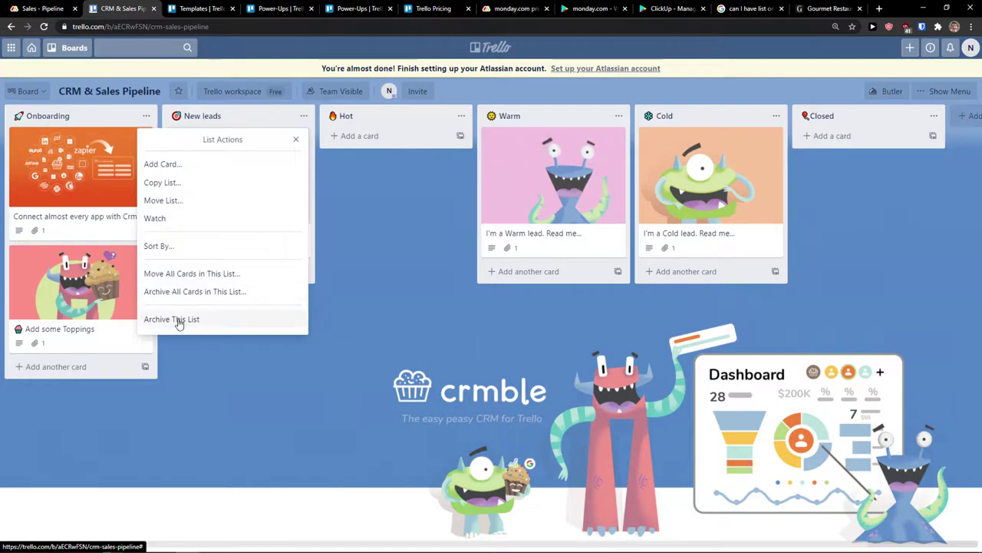
click(253, 454)
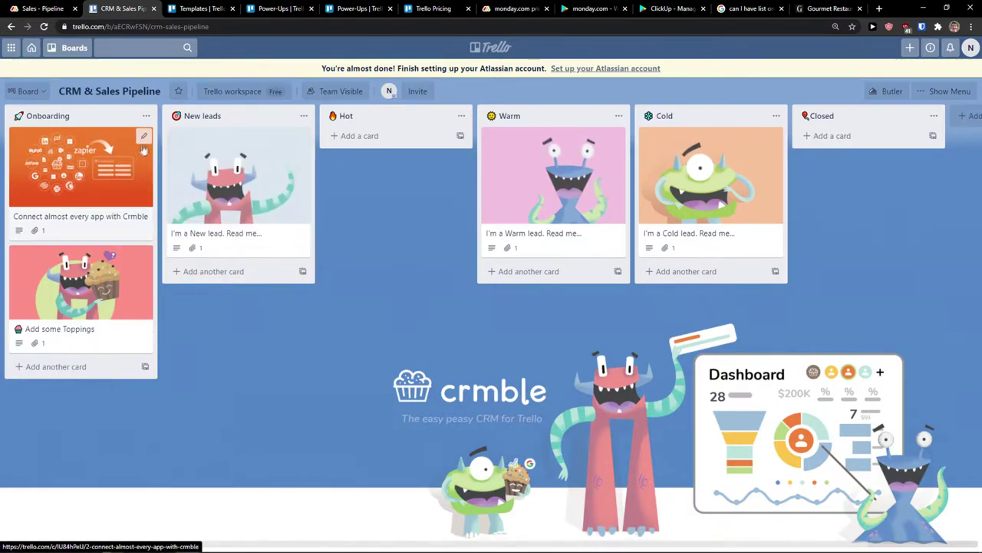
click(144, 138)
click(184, 257)
click(145, 138)
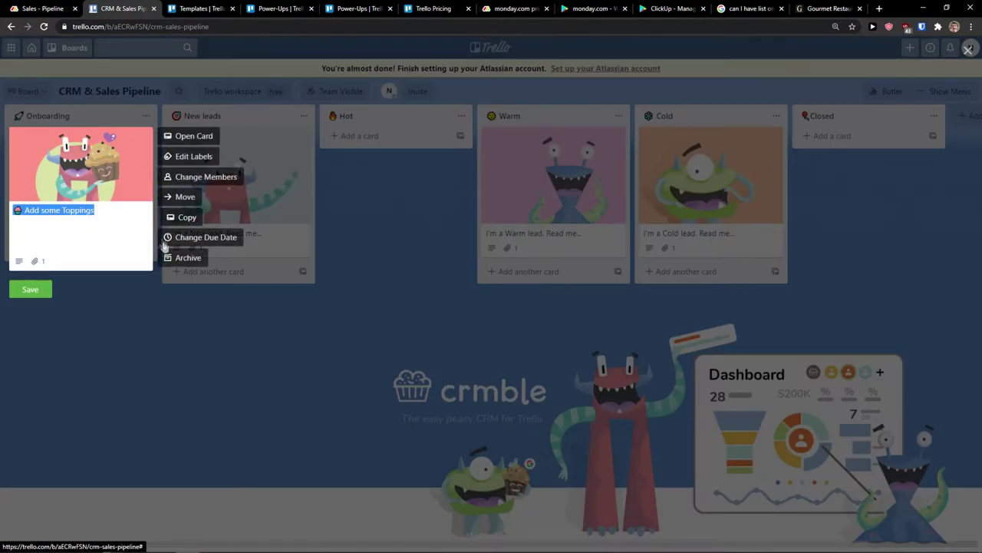
click(184, 258)
click(301, 136)
click(338, 260)
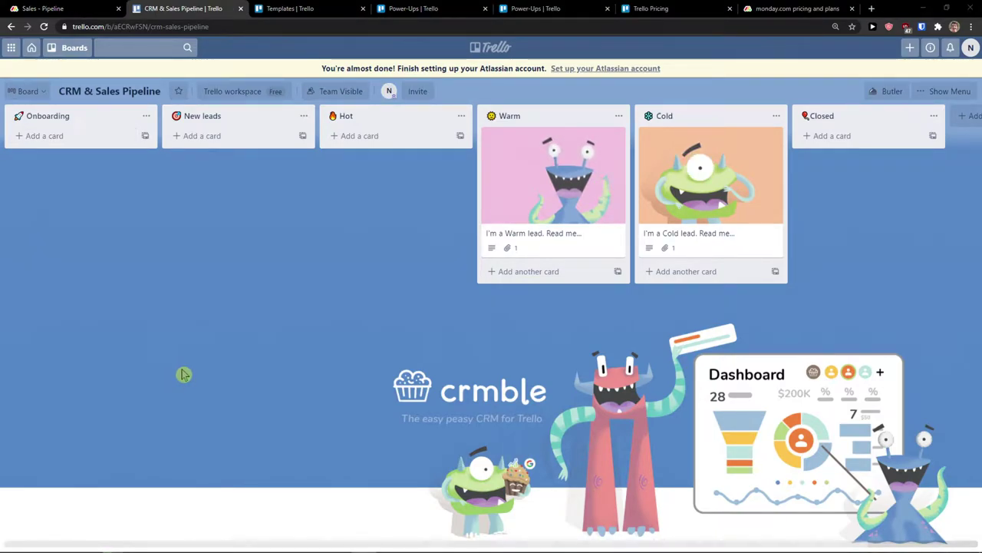
- Add a card titled "Youtube Video" to the Onboarding list
click(78, 138)
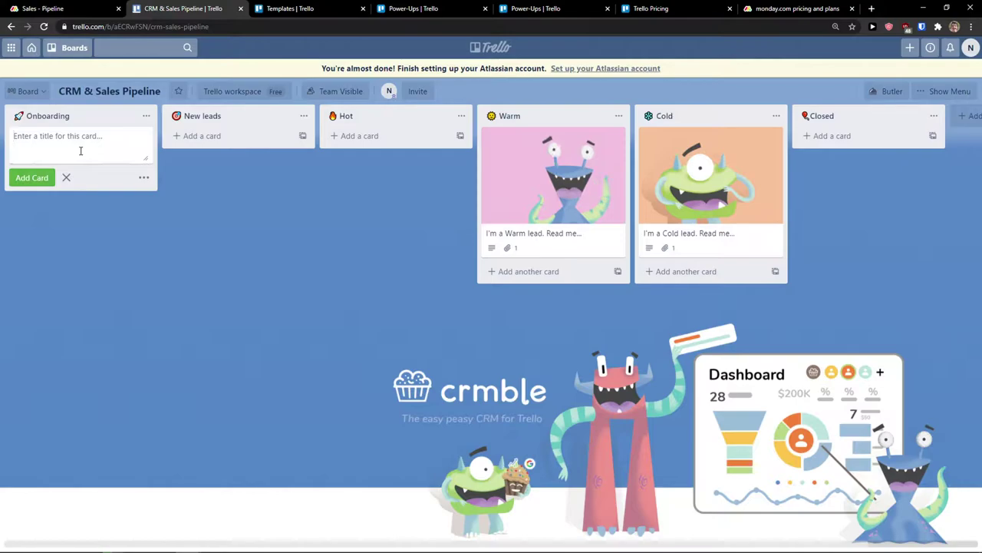
text(Youtube Video)
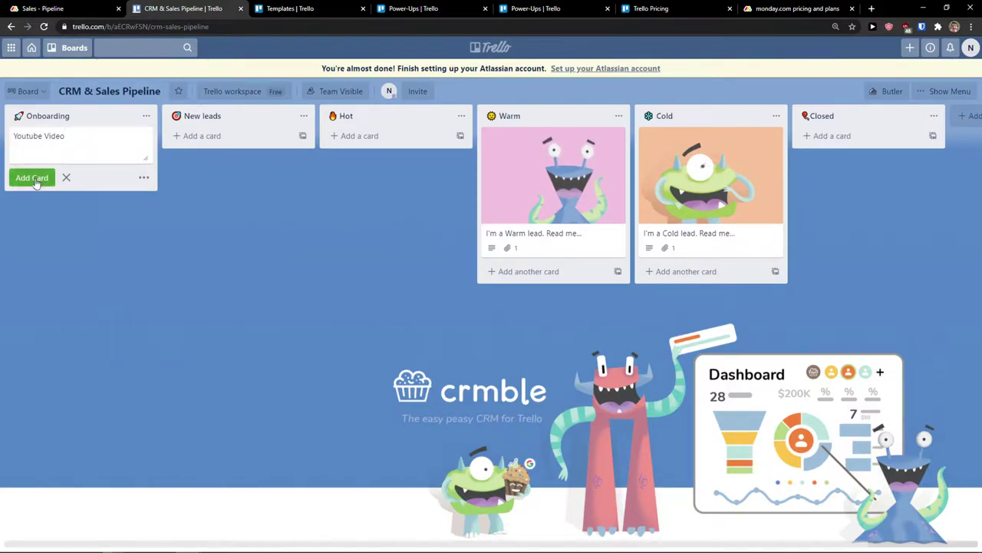
click(33, 177)
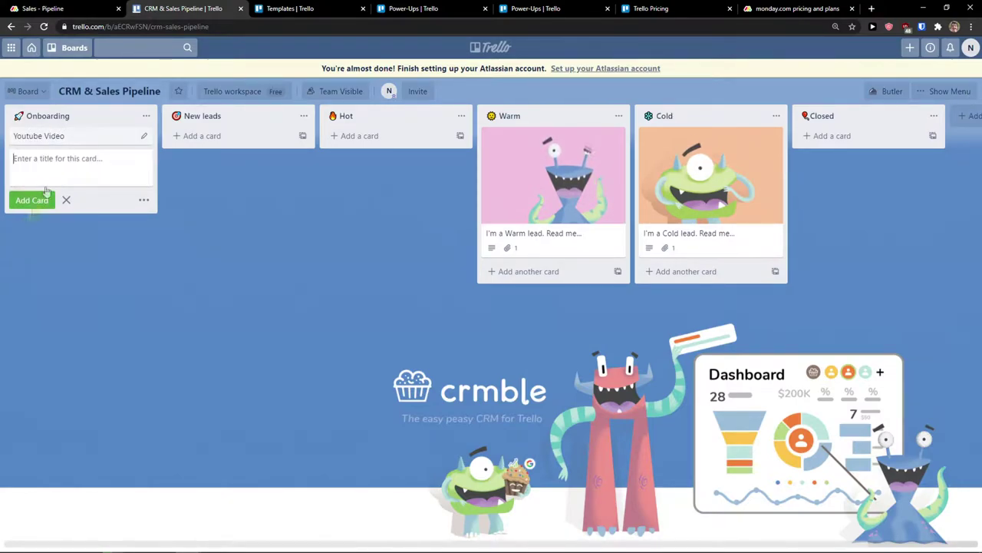
- Dismiss the Crmble authorization and open the "Youtube Video" card to examine its available options
click(142, 138)
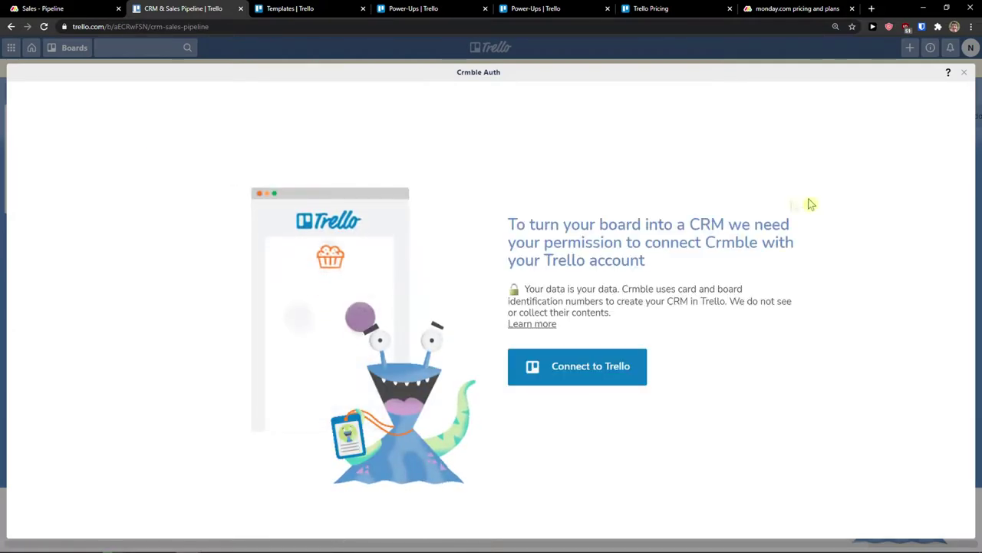
click(966, 73)
click(145, 137)
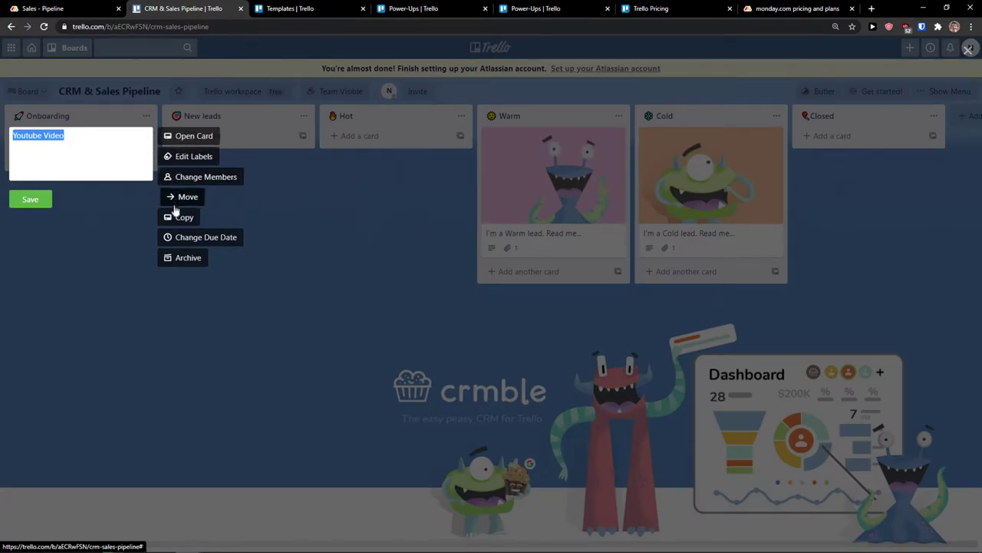
click(184, 136)
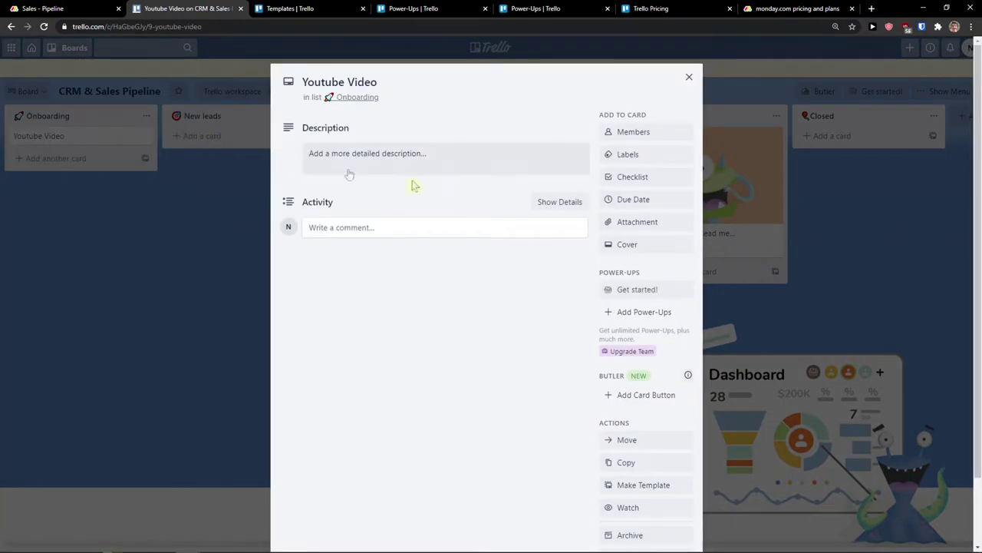
scroll(641, 230, down, 2)
scroll(640, 223, up, 1)
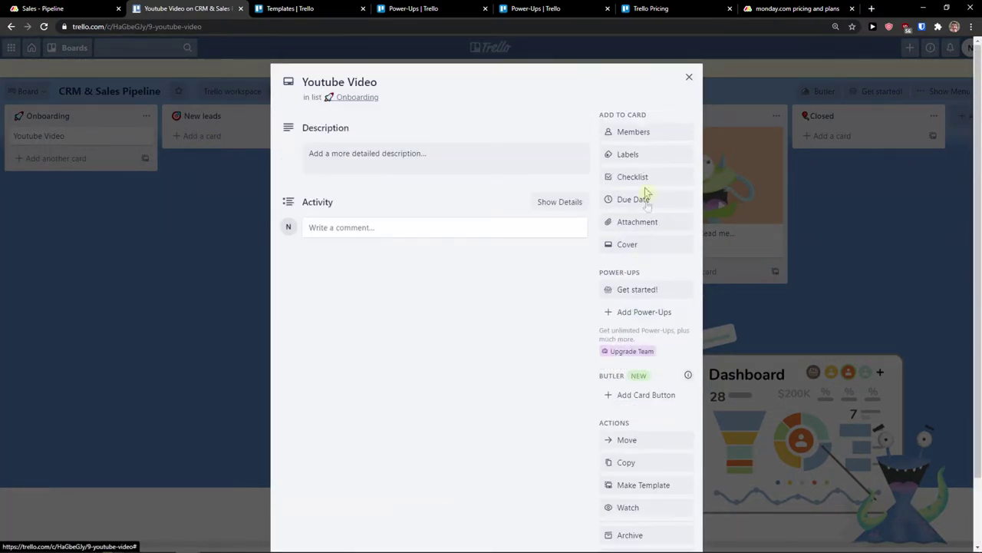
- Check the member options of the "Youtube Video" card and apply the yellow Waiting label to it
click(618, 133)
click(473, 290)
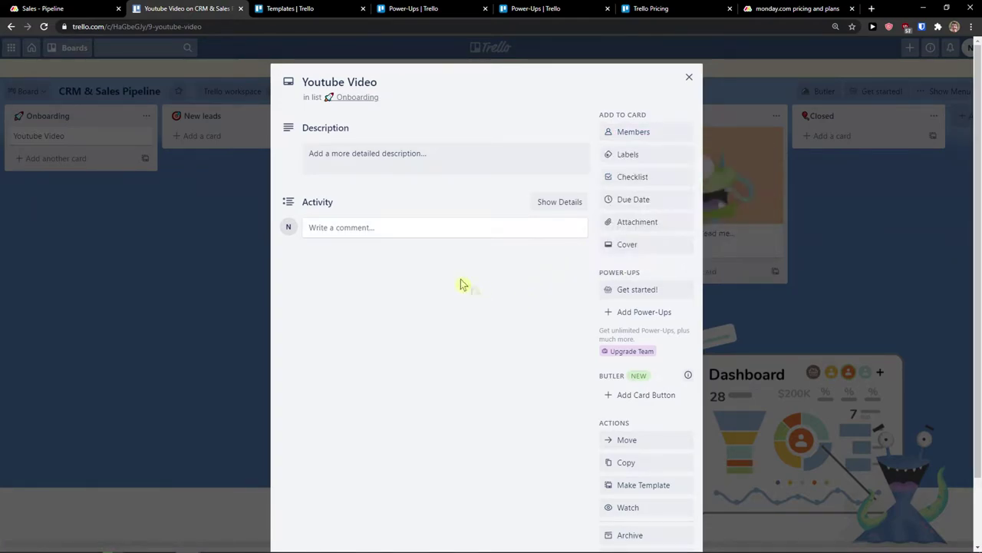
click(625, 156)
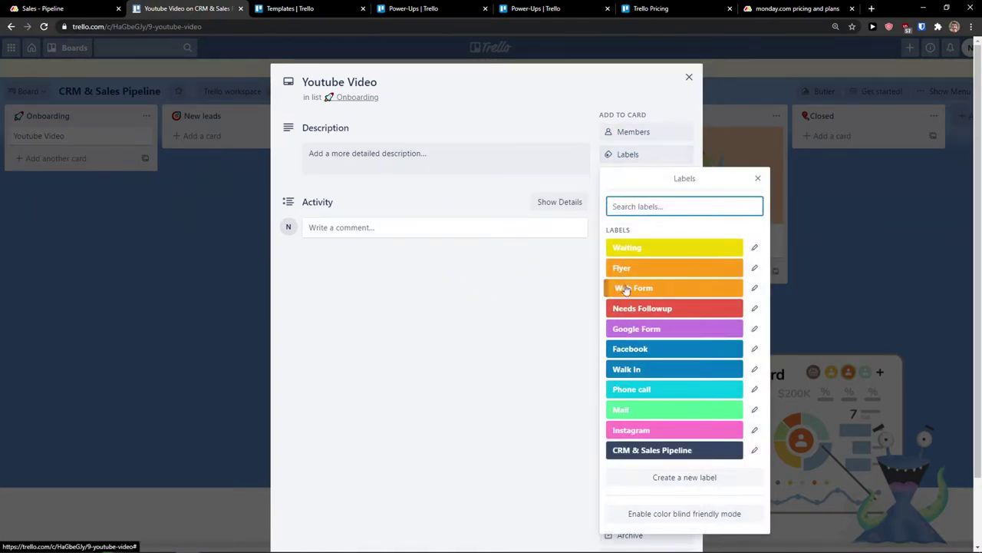
click(648, 249)
click(538, 303)
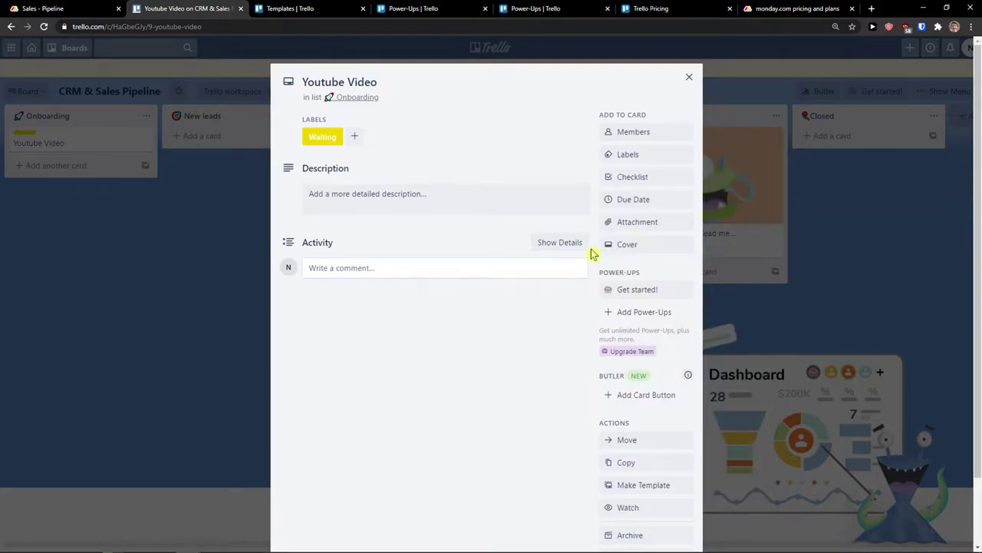
- Add a checklist titled "Checklist" to the "Youtube Video" card and view the cover options
click(647, 184)
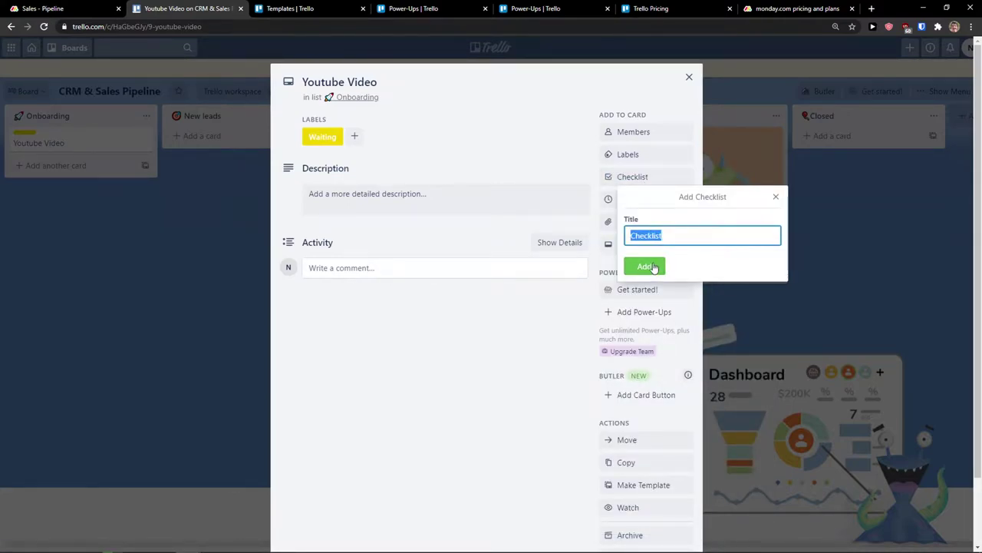
click(647, 266)
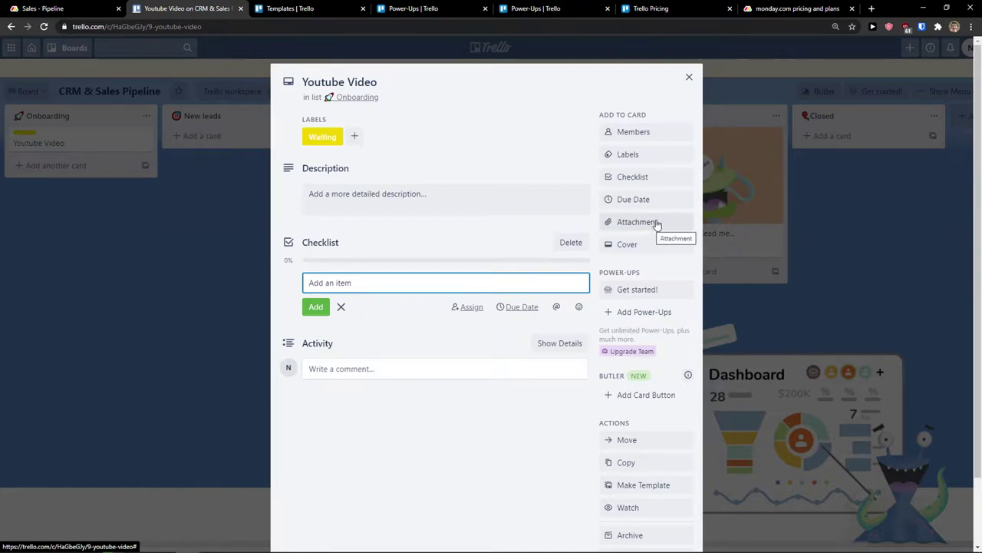
click(650, 247)
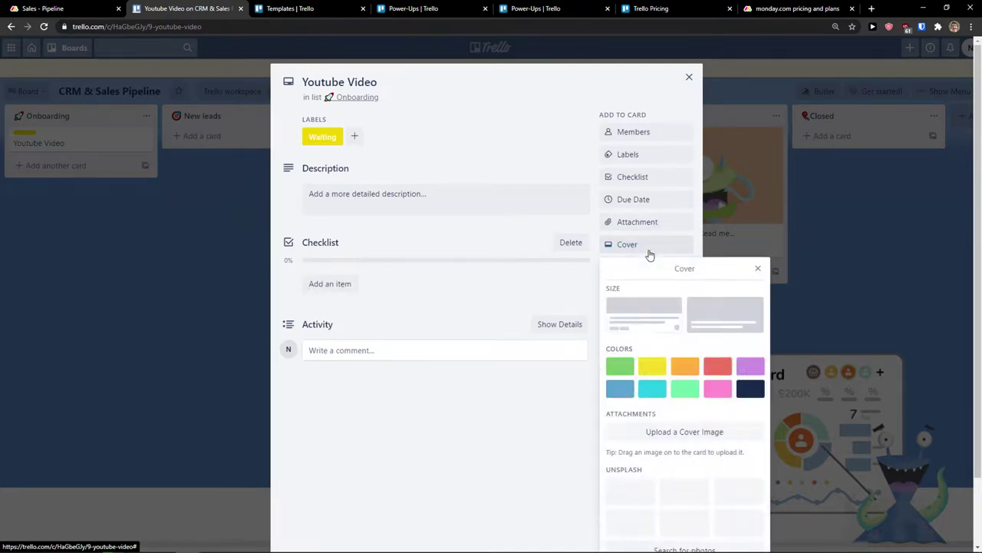
click(784, 269)
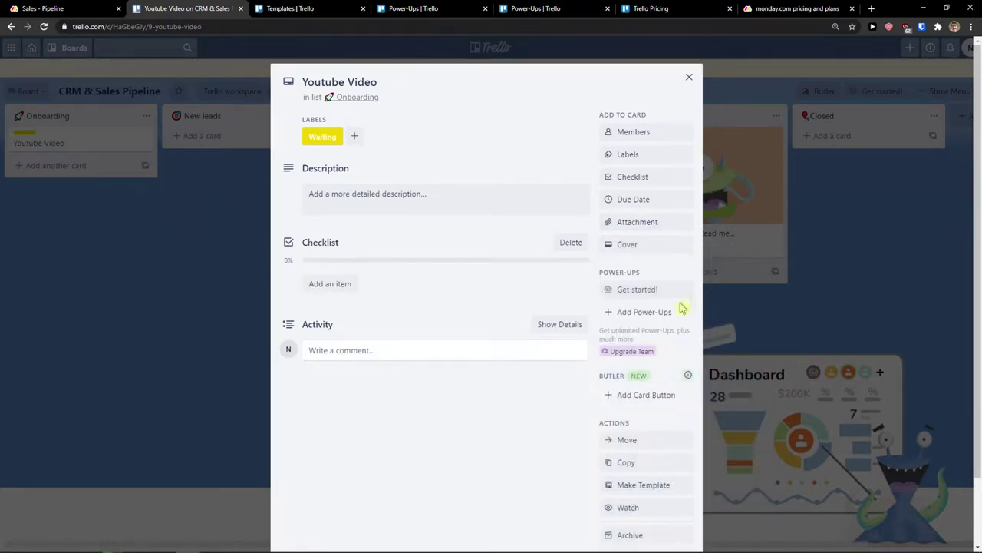
- Examine the card's remaining actions and the Butler card button templates, and close the card
scroll(675, 307, down, 1)
scroll(637, 284, down, 1)
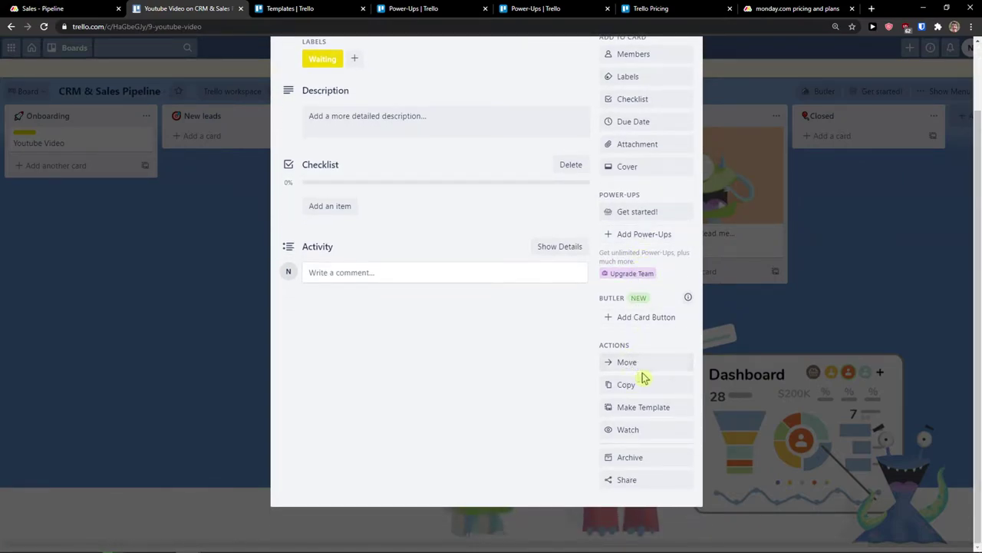
click(630, 322)
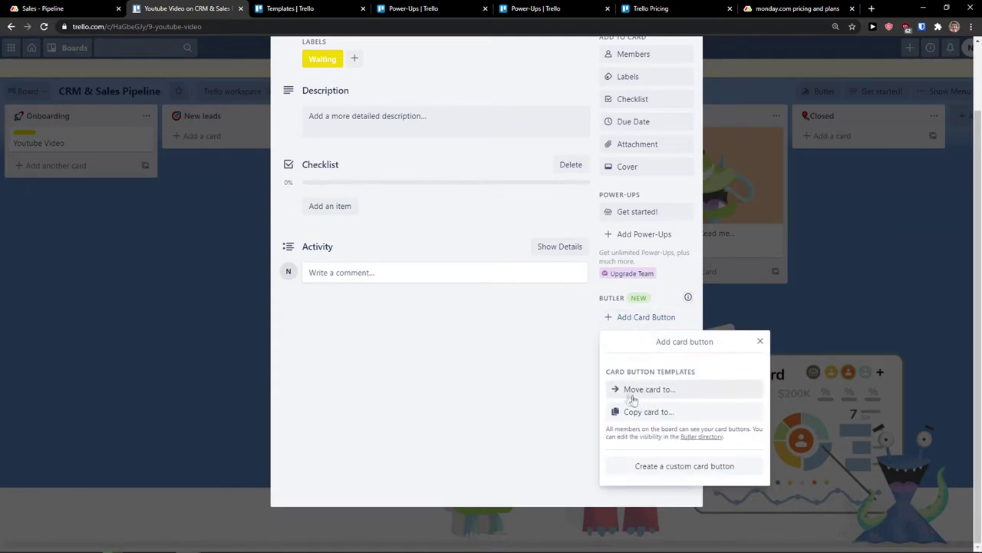
click(761, 344)
scroll(624, 460, up, 1)
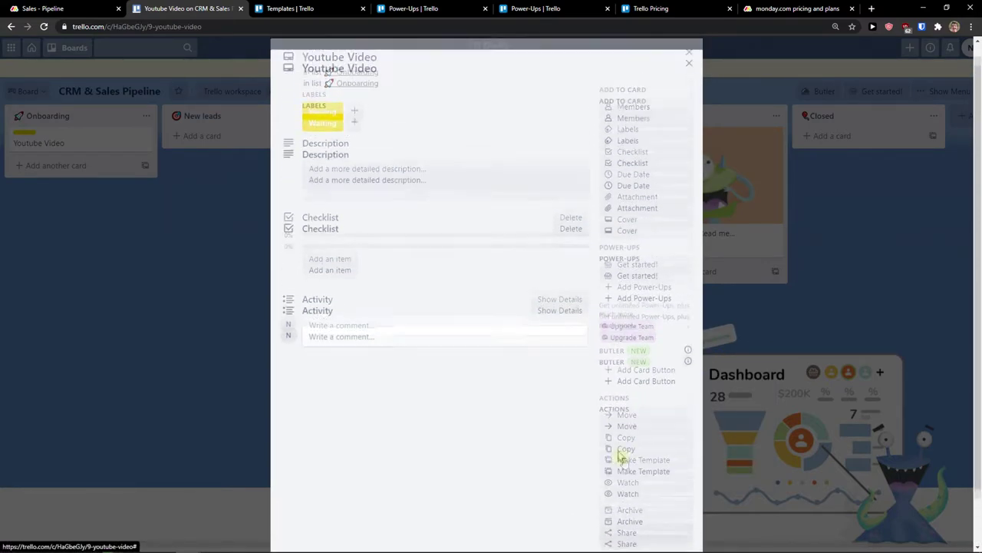
click(164, 263)
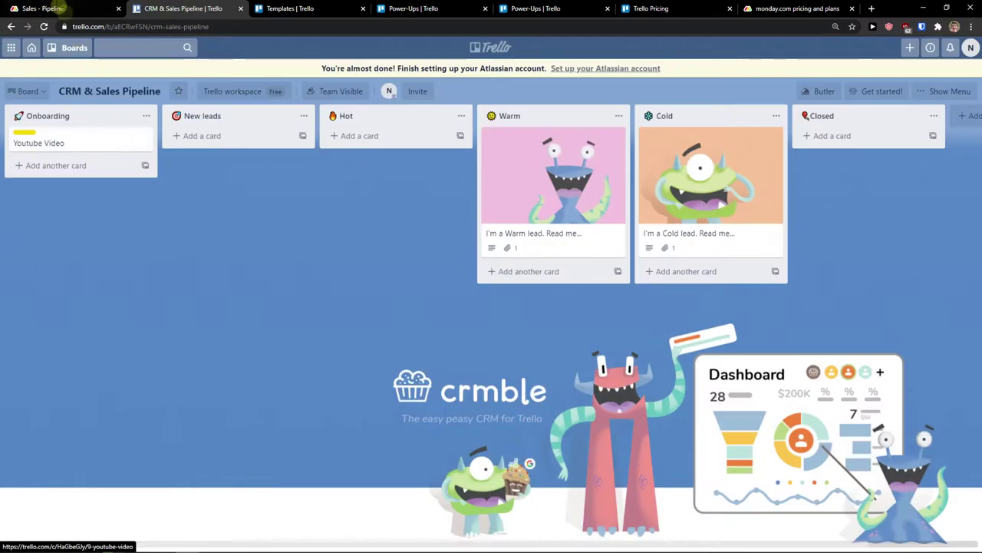
- Switch to monday.com's Sales - Pipeline board and add a lead named "New Lead" to the September group
click(46, 8)
click(269, 246)
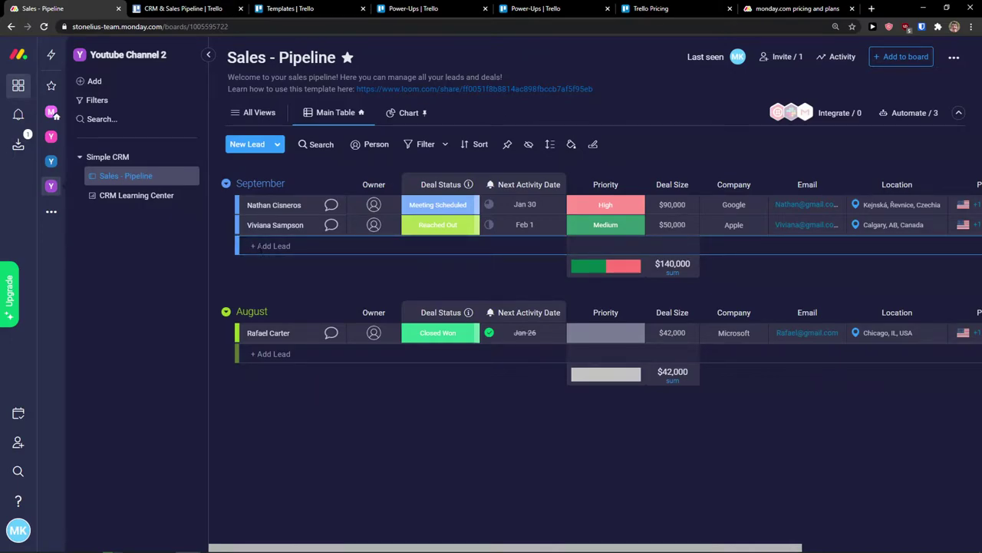
text(New Lead)
key(Return)
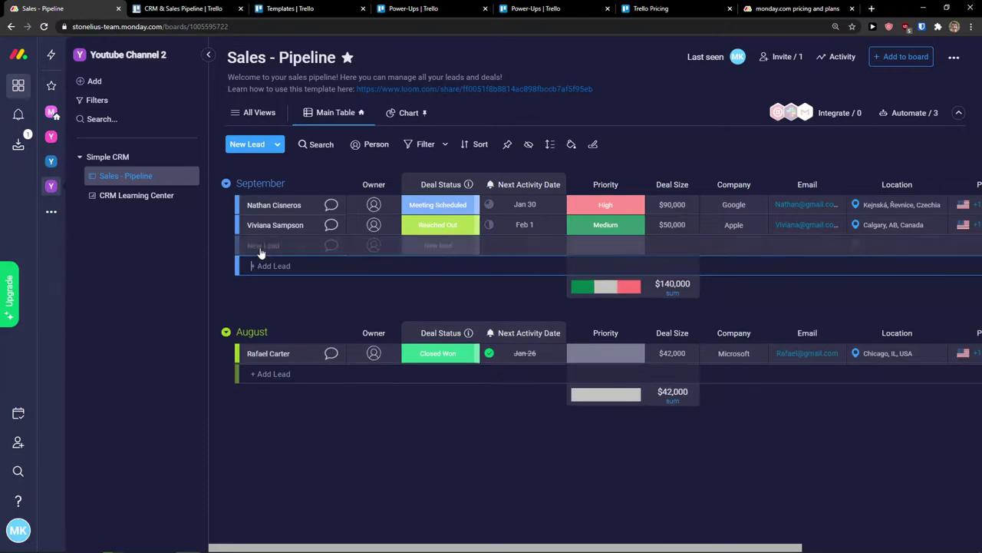
- Open the "New Lead" item and examine its Item Card, Updates, Activity Log and Bill.it views
click(311, 247)
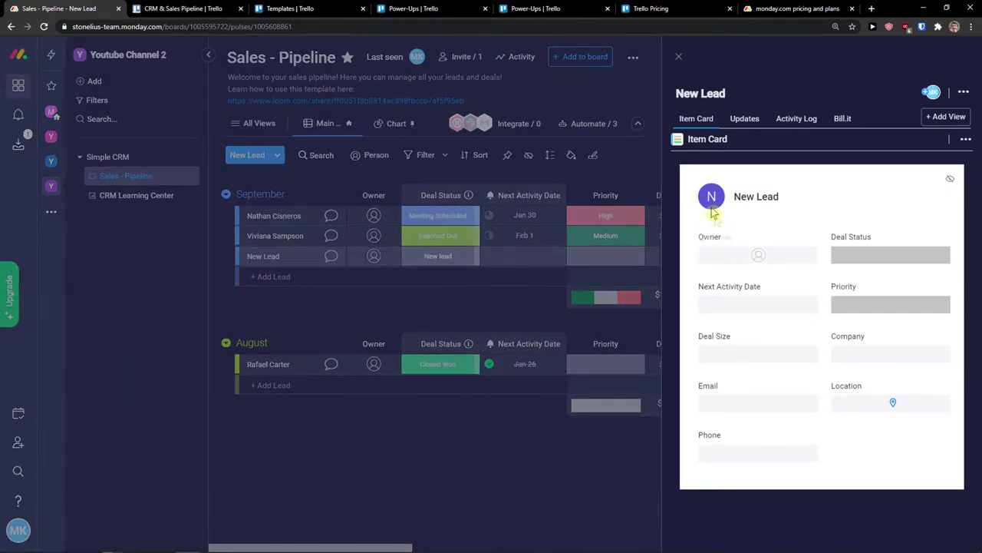
click(679, 56)
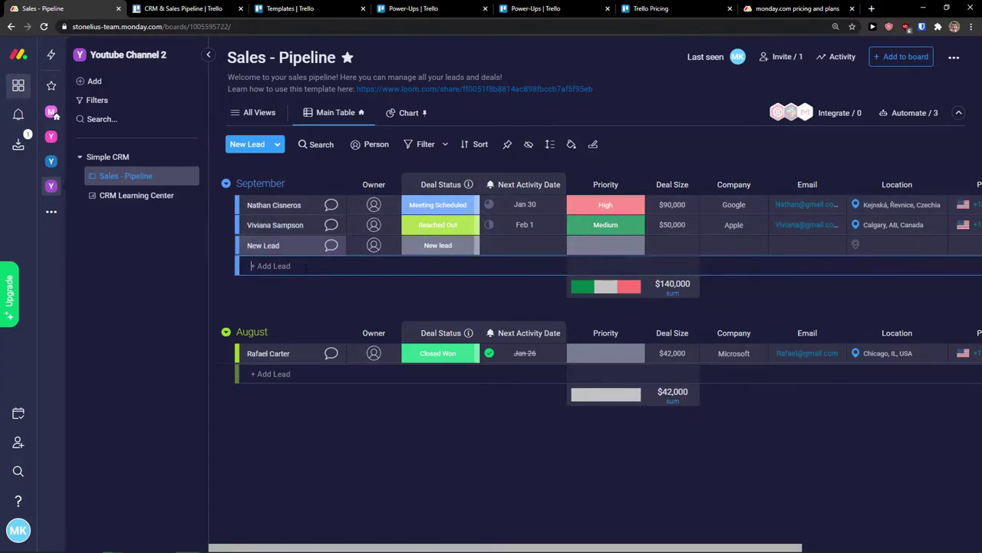
click(286, 246)
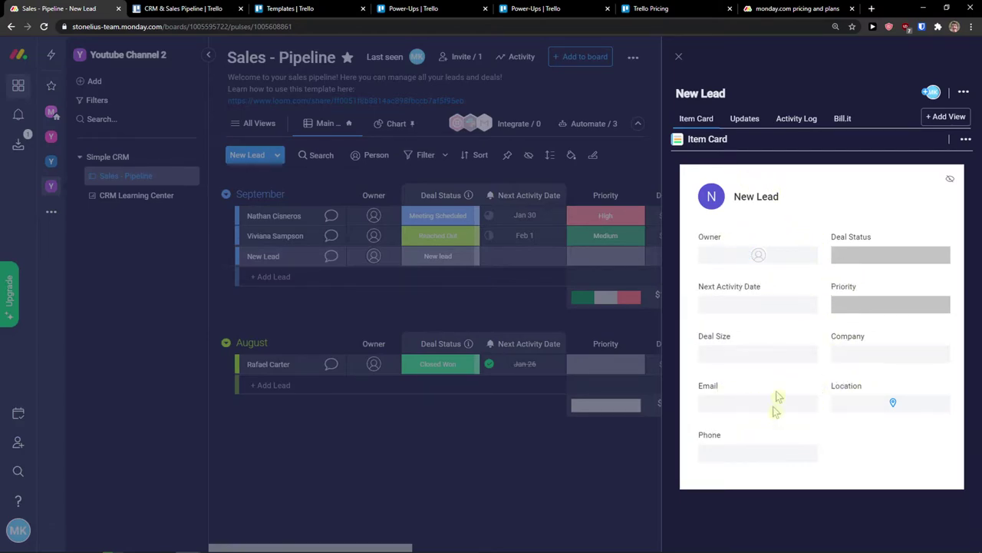
click(745, 120)
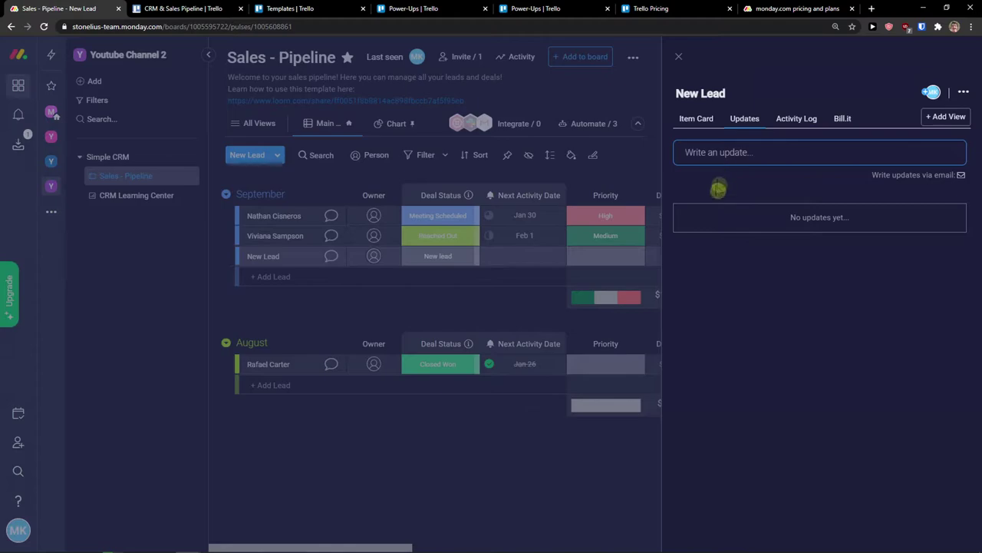
click(797, 120)
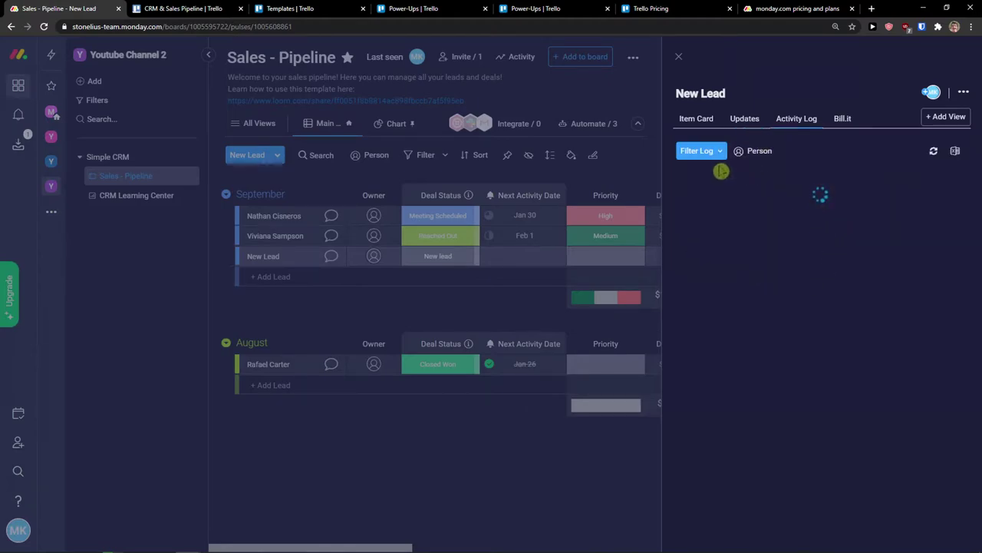
click(830, 127)
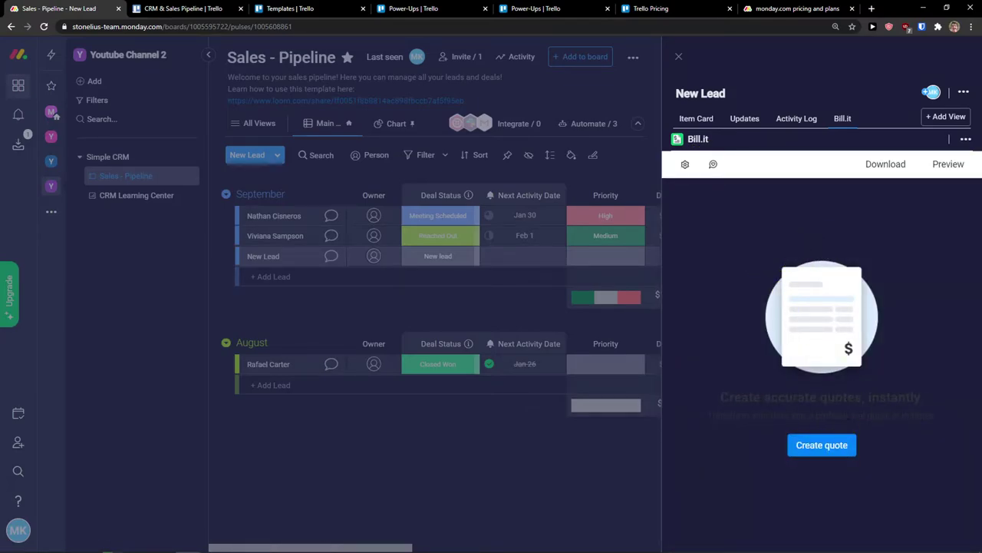
- Examine the "New Lead" item's addable views, team subscribers and further item options, and close the item
click(946, 117)
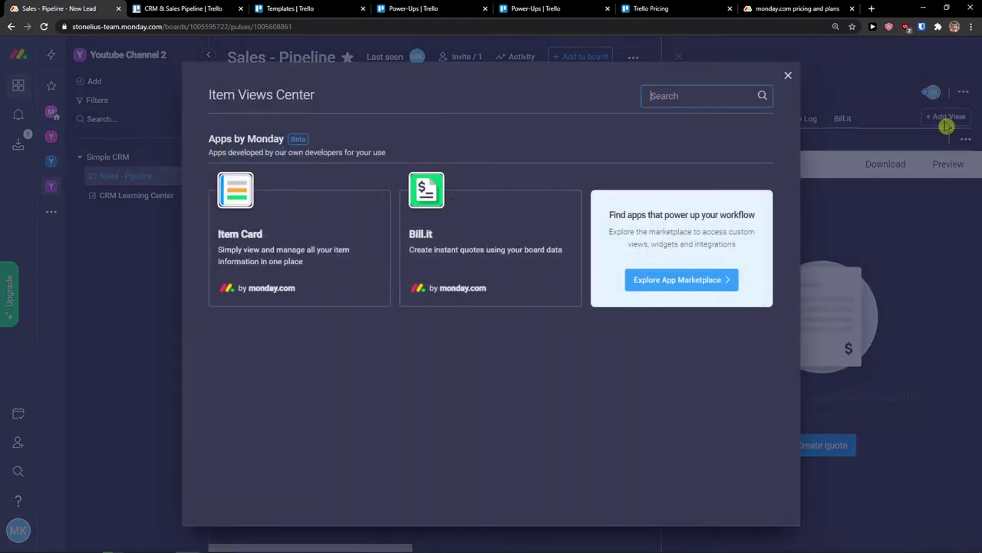
click(788, 77)
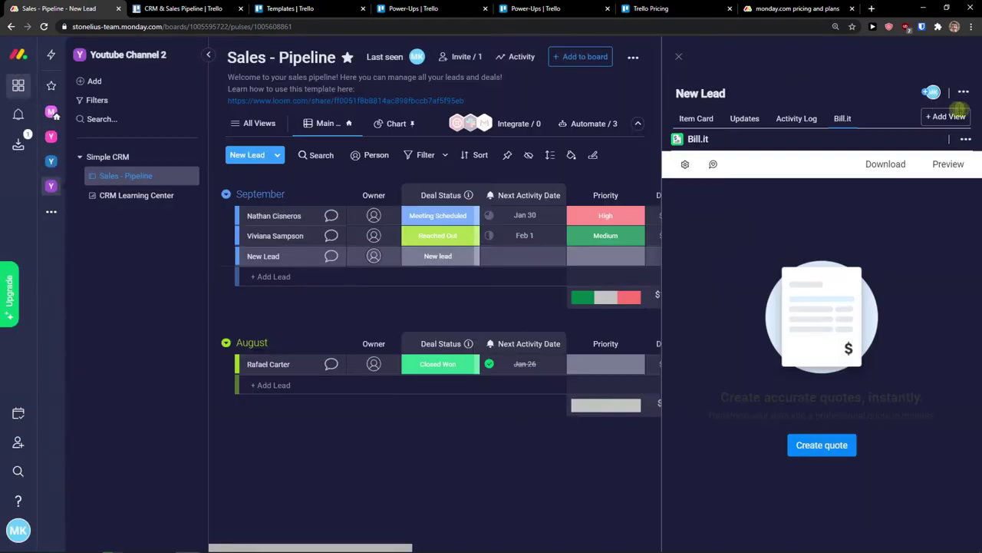
click(931, 93)
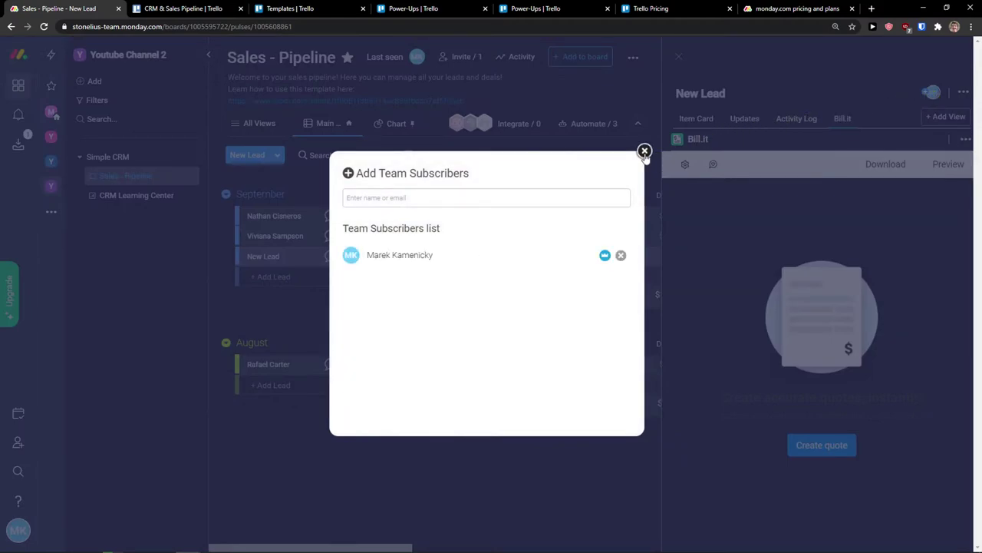
click(645, 151)
click(964, 92)
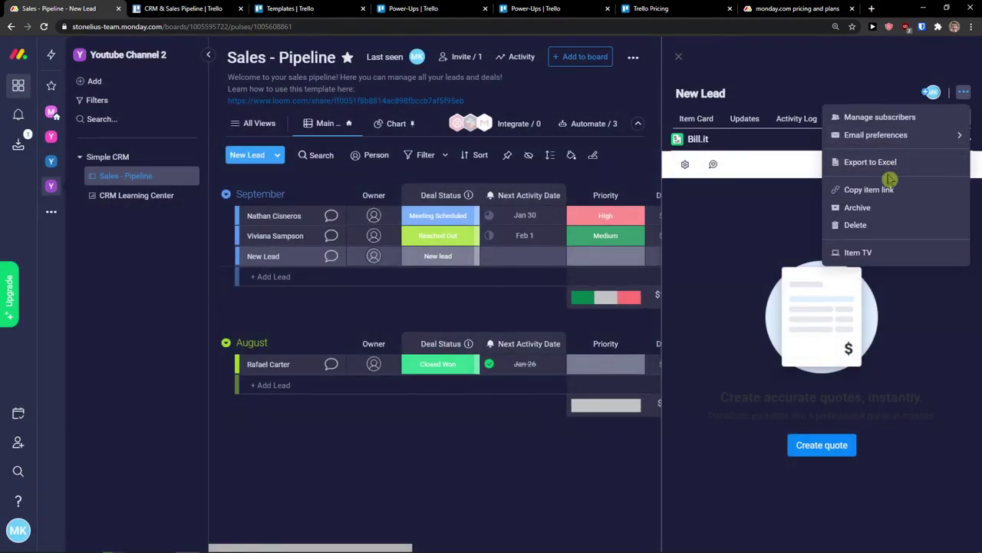
click(548, 449)
click(679, 59)
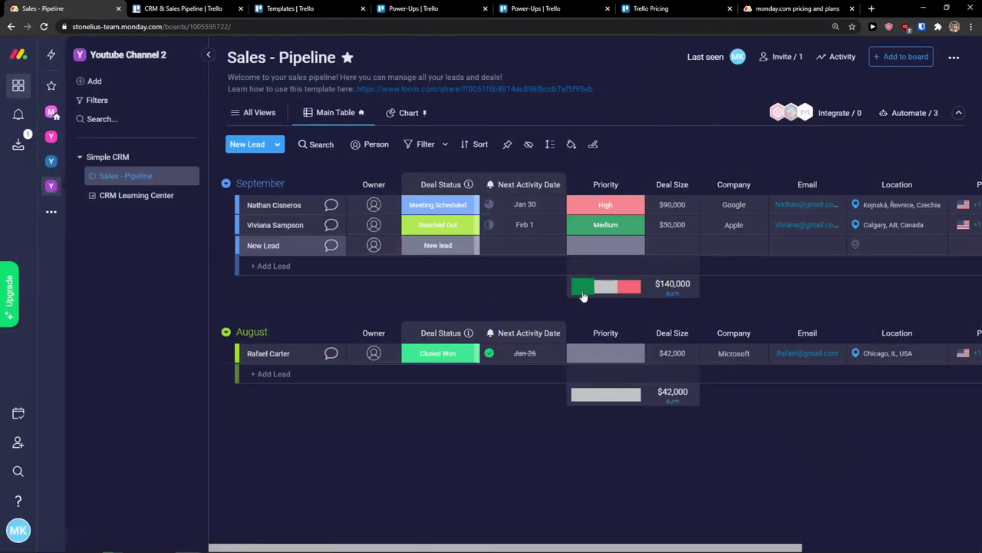
- Return to the Trello CRM board and reopen the "Youtube Video" card to examine its fields for comparison
click(173, 9)
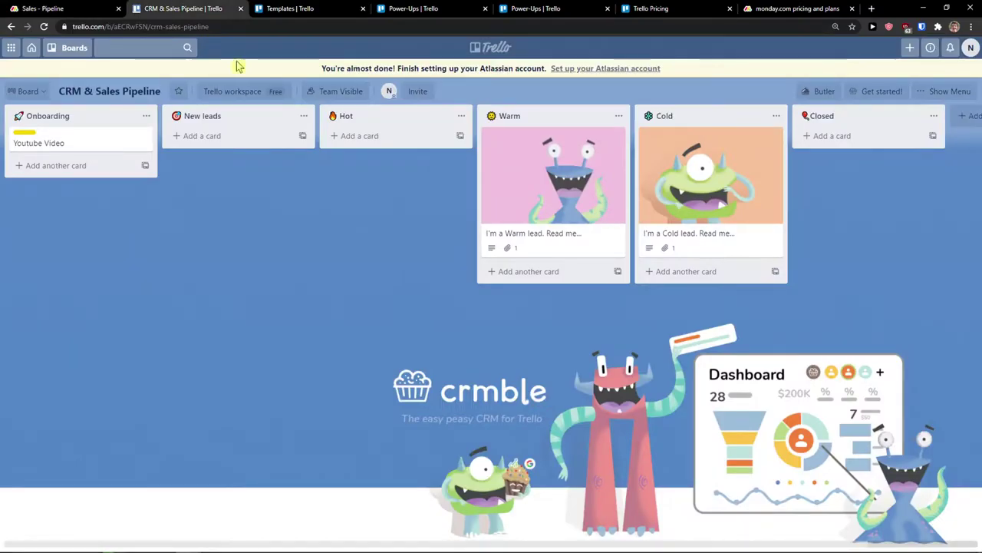
click(94, 149)
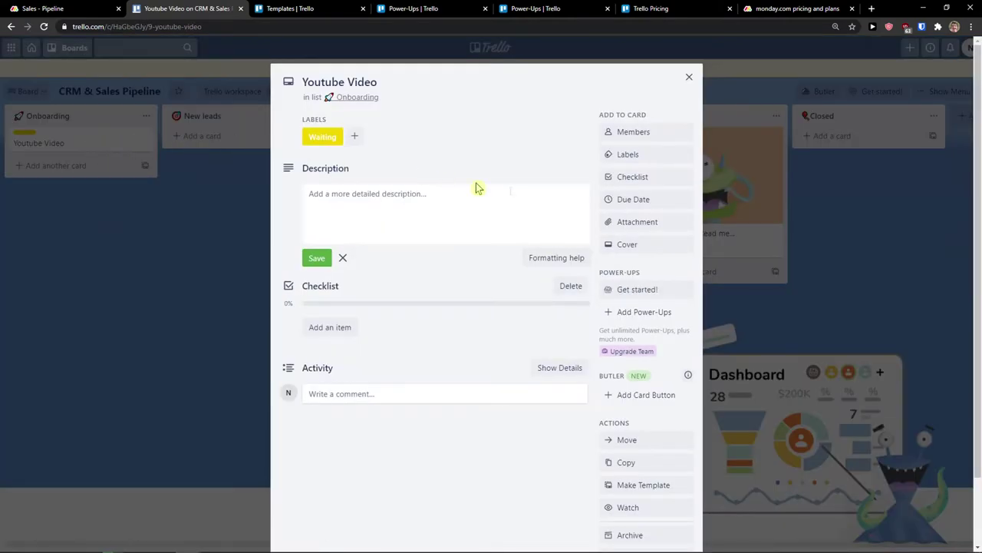
scroll(641, 203, down, 1)
scroll(618, 453, up, 1)
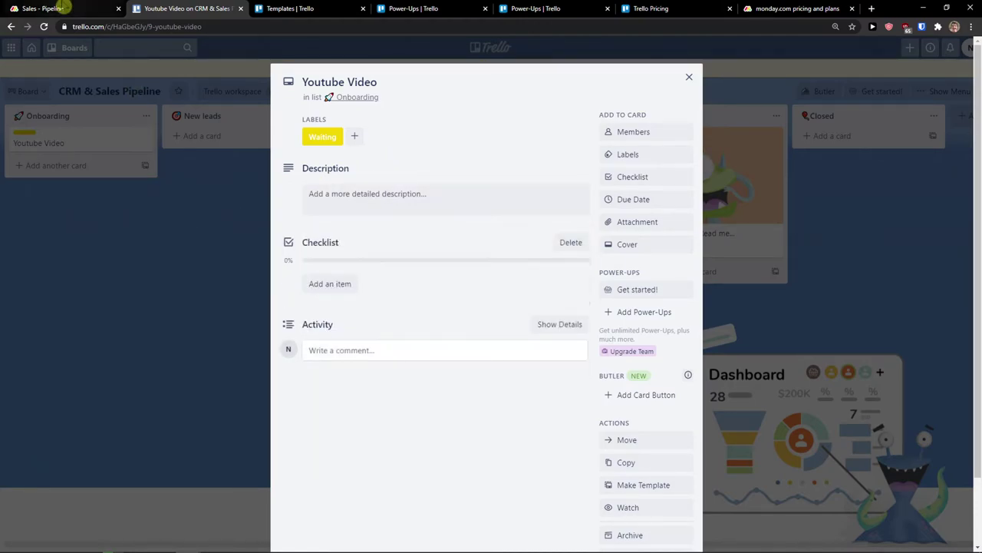
- Switch back to monday.com and add a Progress Tracking column from the Column Center to the Sales - Pipeline board
click(66, 9)
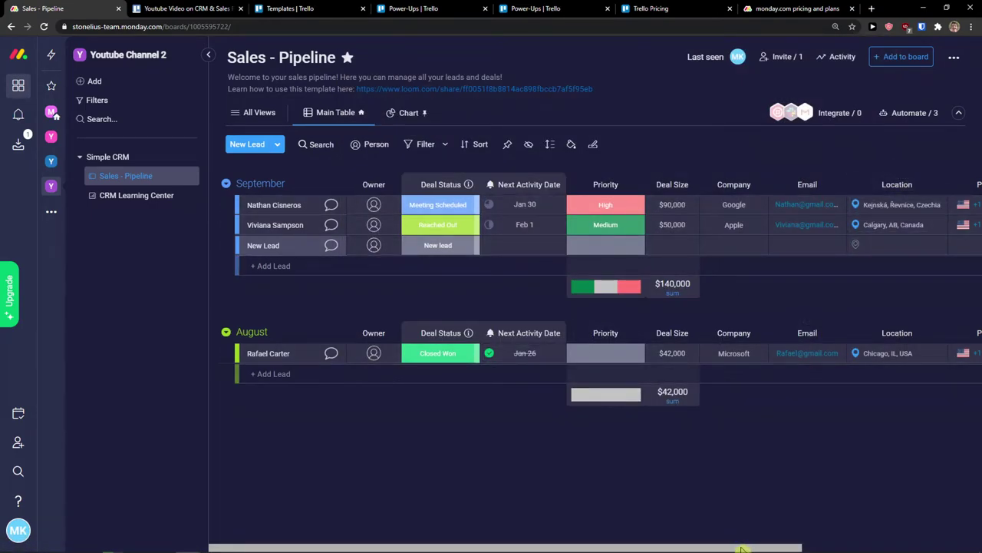
drag(743, 550, 942, 541)
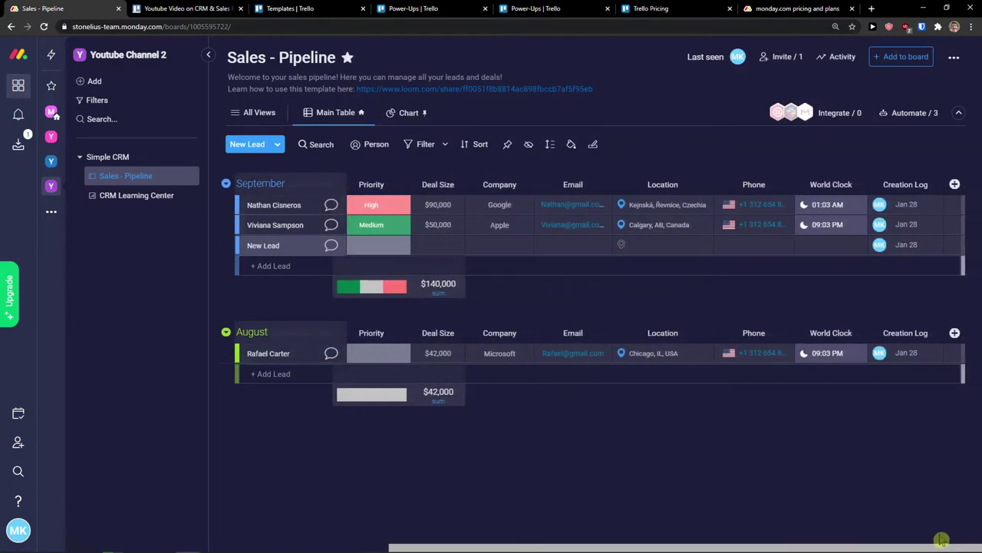
click(955, 185)
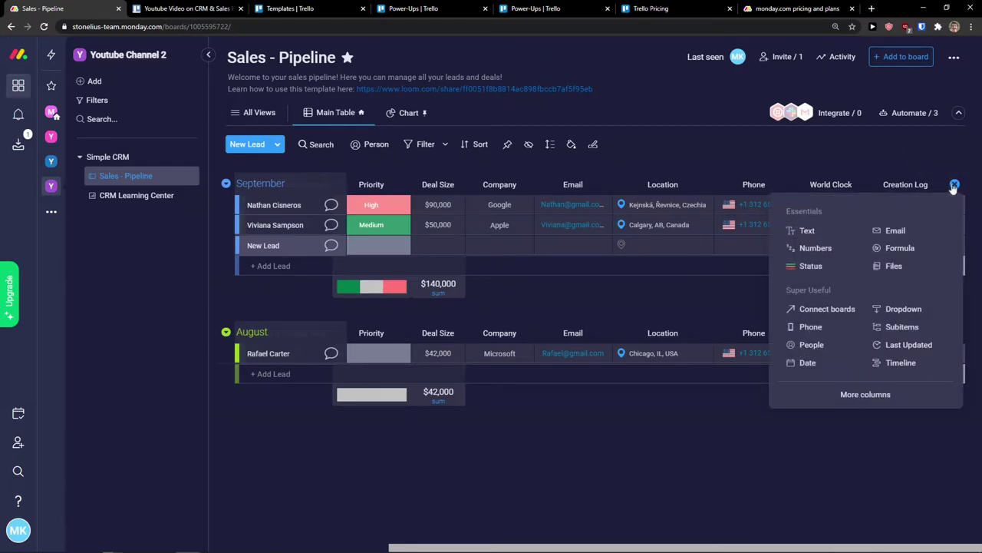
click(845, 400)
scroll(614, 253, down, 1)
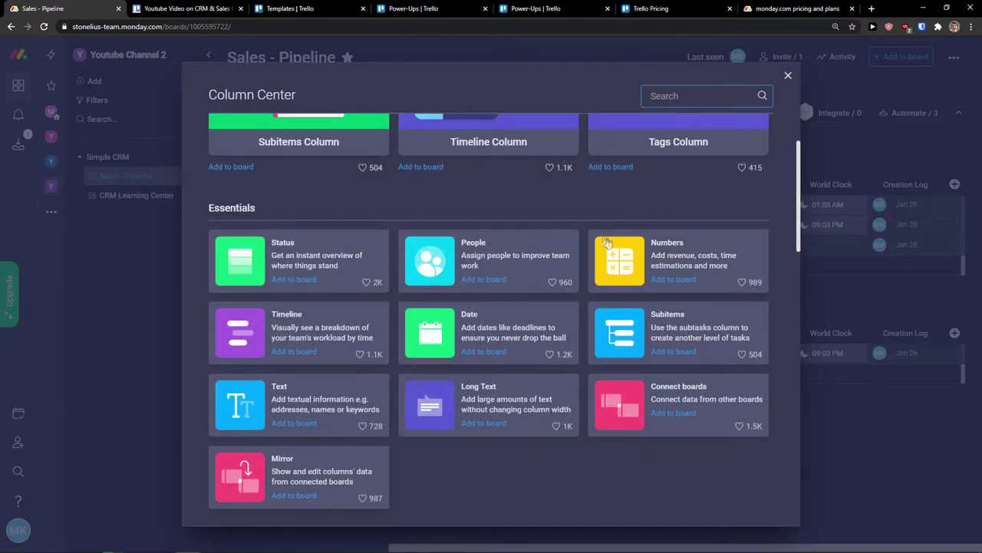
scroll(581, 219, down, 2)
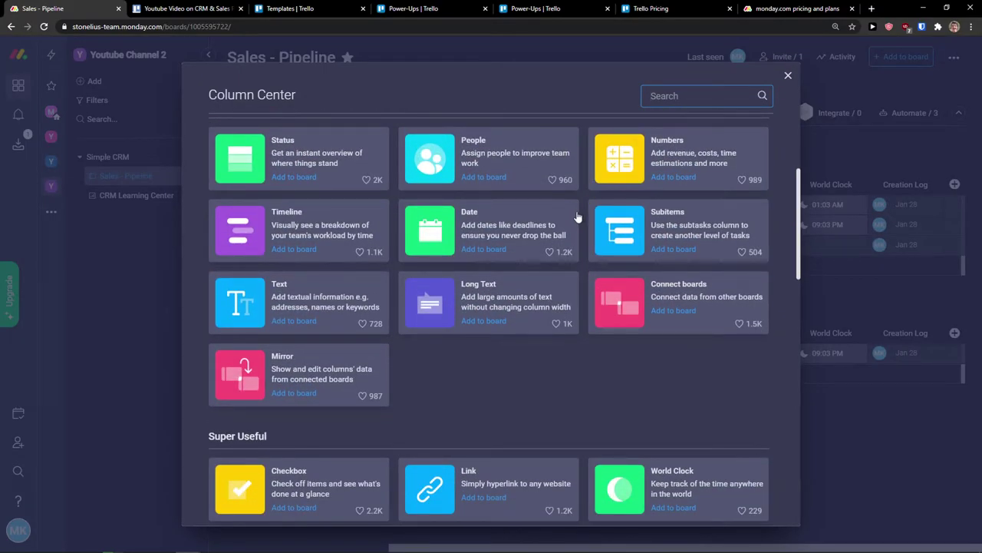
scroll(577, 217, down, 9)
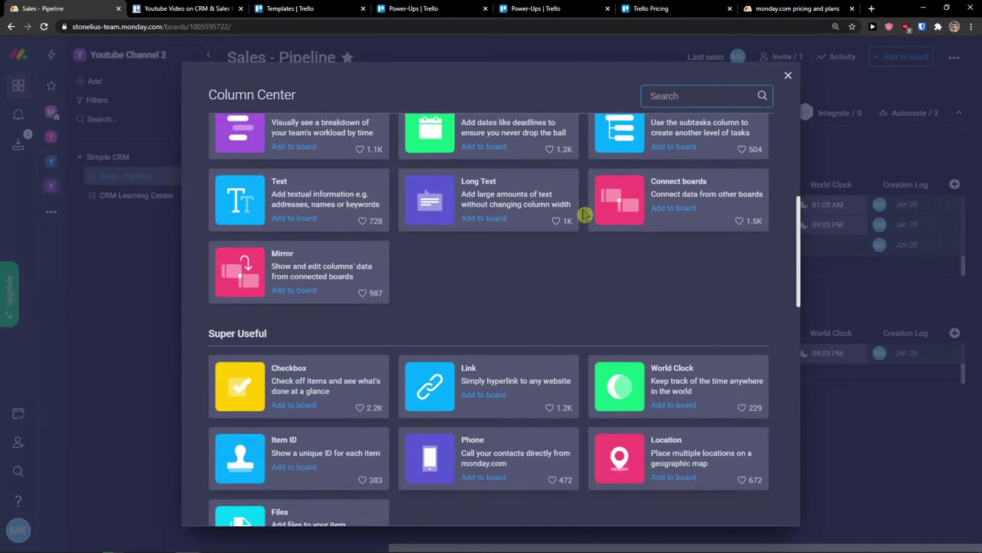
scroll(583, 214, down, 2)
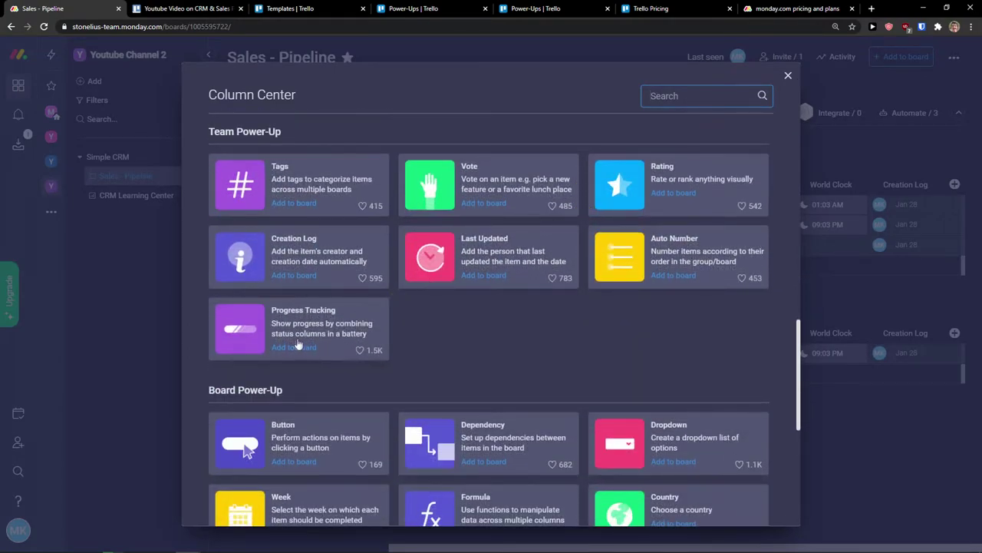
click(317, 326)
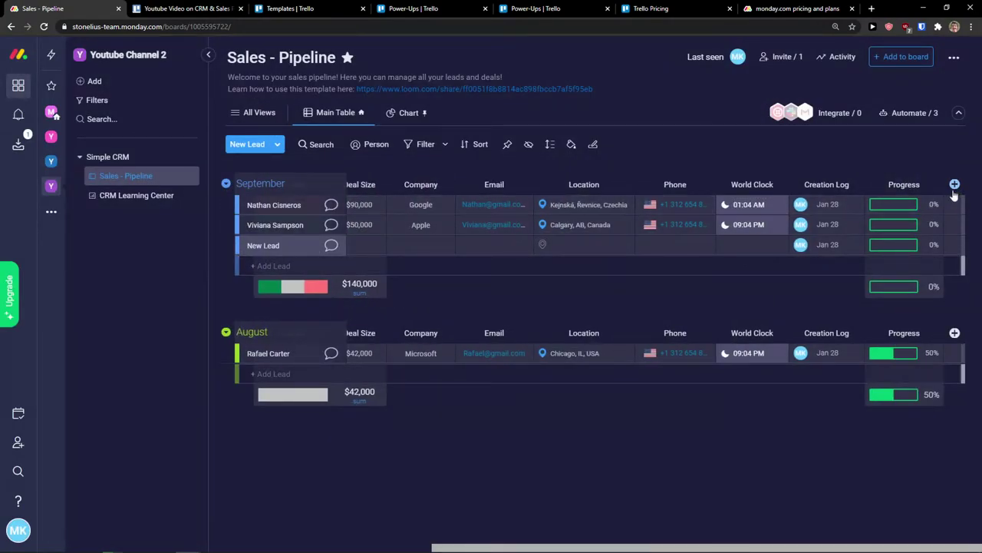
- Add a Time Tracking column to the Sales - Pipeline board, and start and stop the timer on the first September lead
click(955, 184)
click(866, 395)
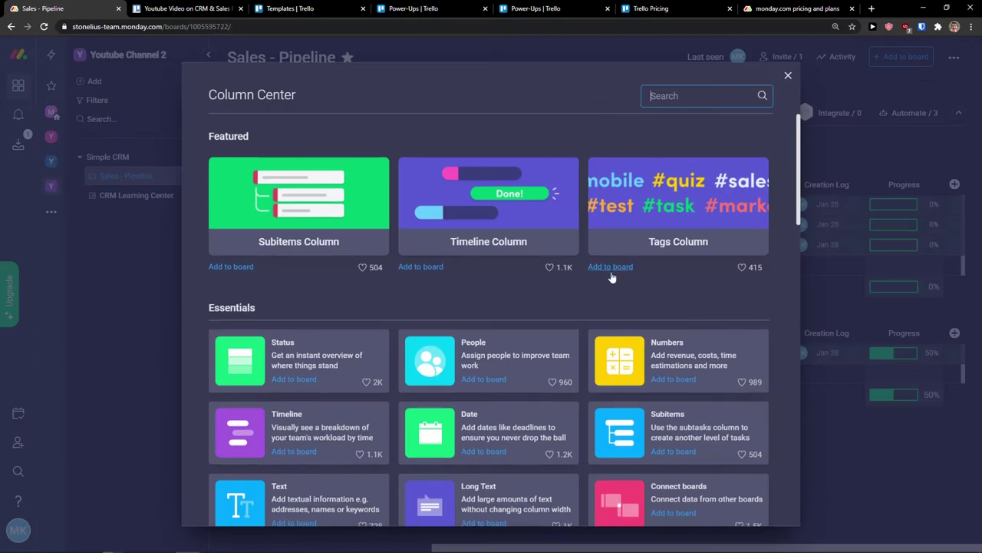
text(tim)
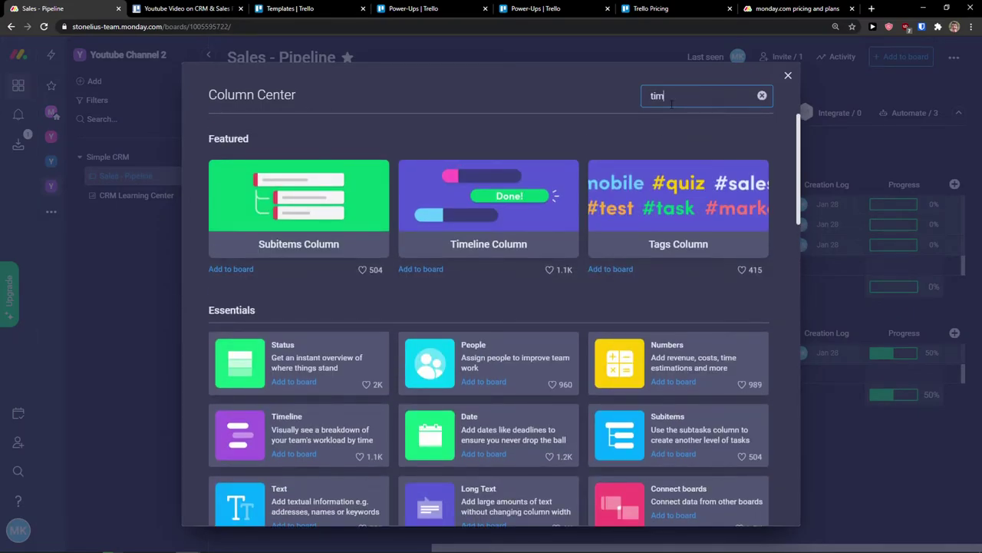
text(e)
scroll(641, 165, down, 3)
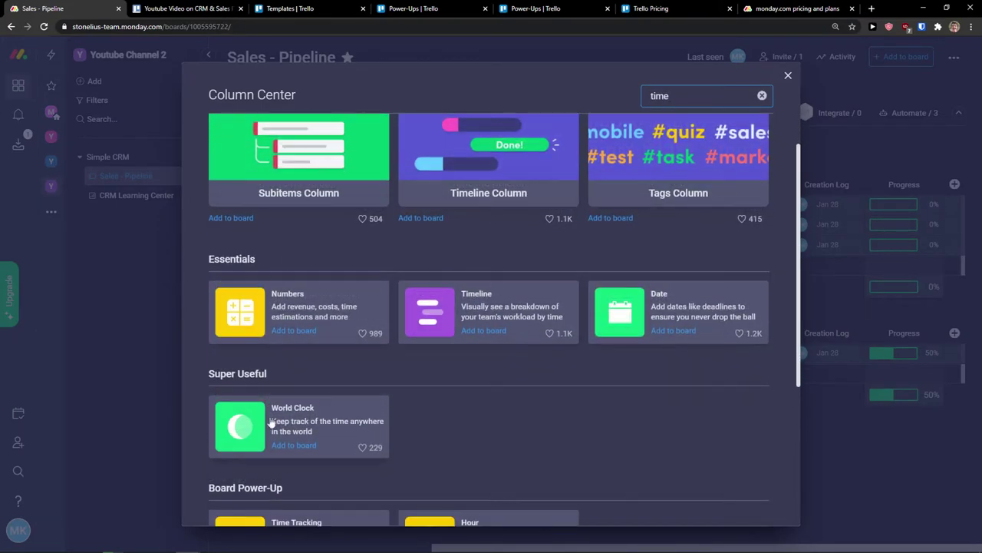
click(294, 406)
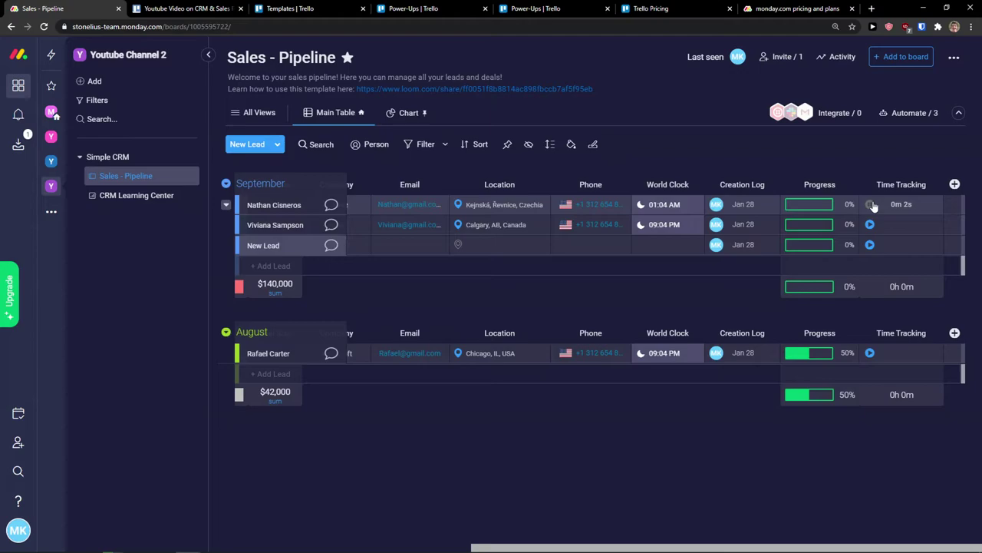
click(871, 205)
- Switch to Trello's Power-Ups directory and search it for "time tracker"
click(576, 7)
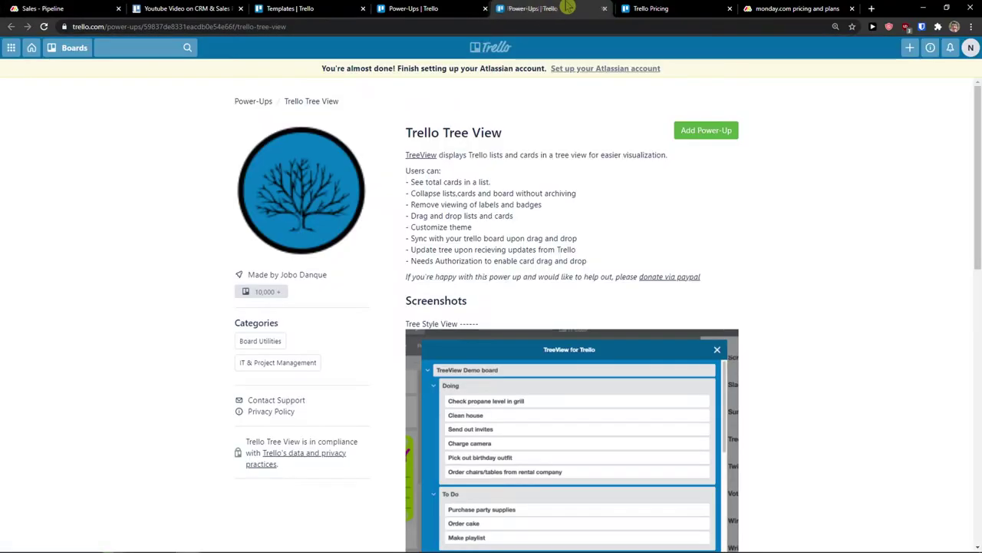
middle_click(253, 102)
click(619, 7)
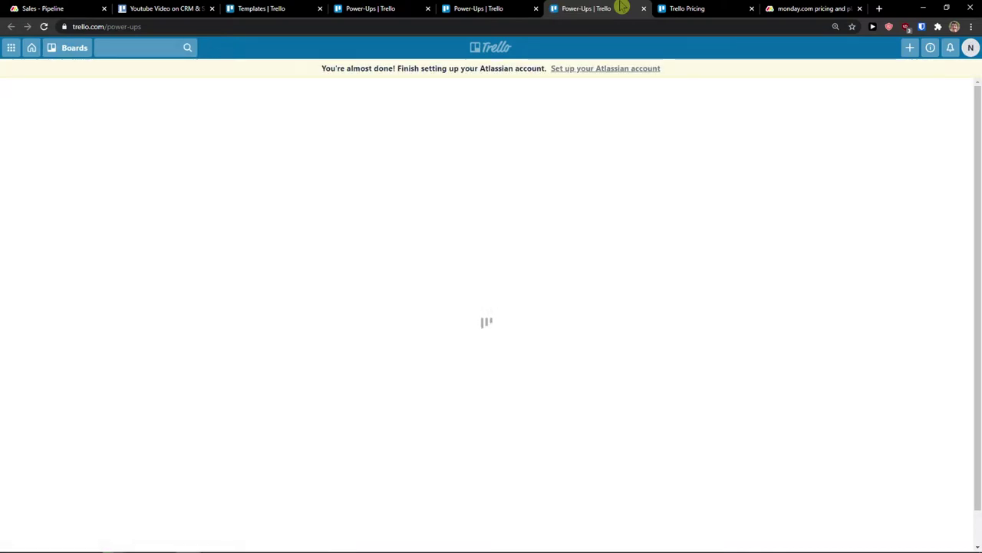
drag(606, 6, 391, 8)
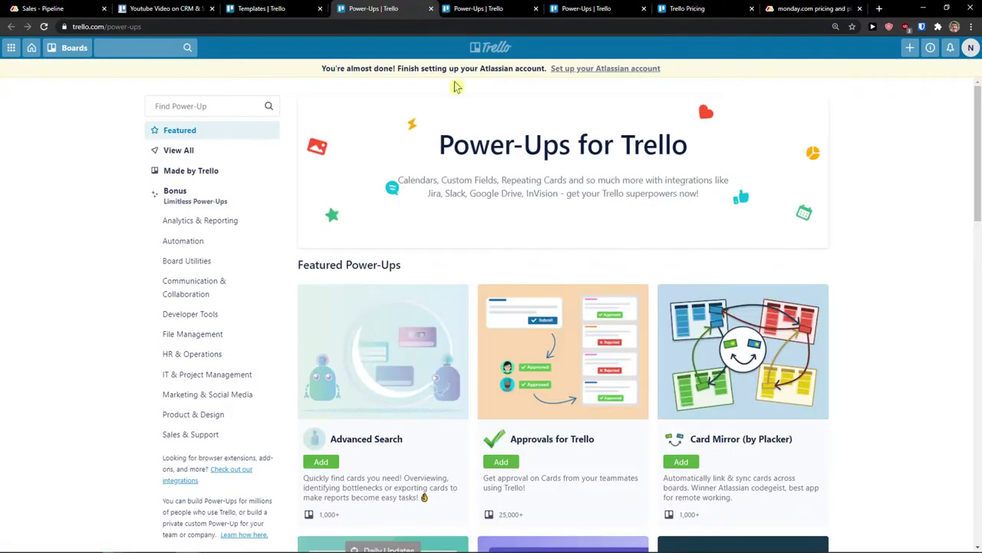
scroll(491, 192, down, 1)
scroll(344, 200, up, 1)
click(147, 111)
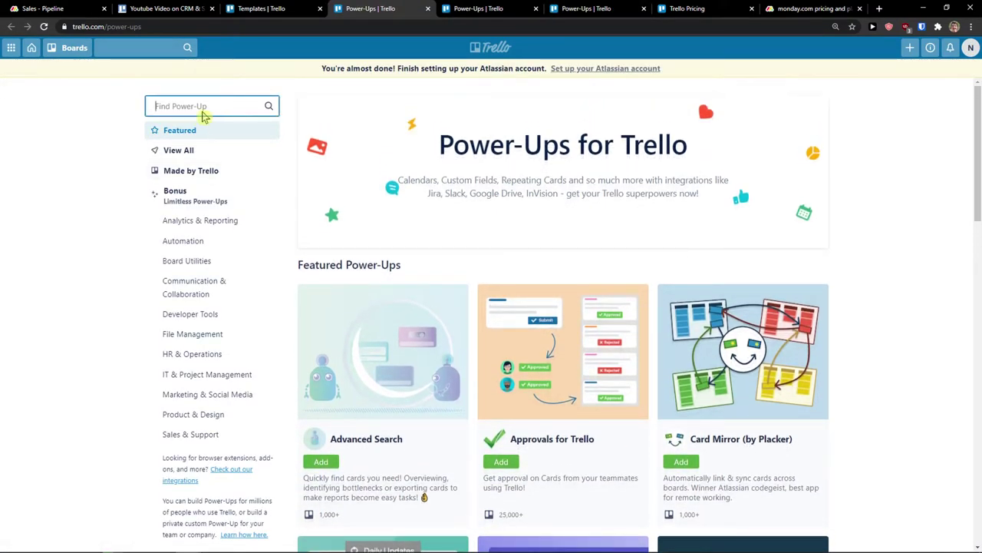
text(time tracker)
click(208, 262)
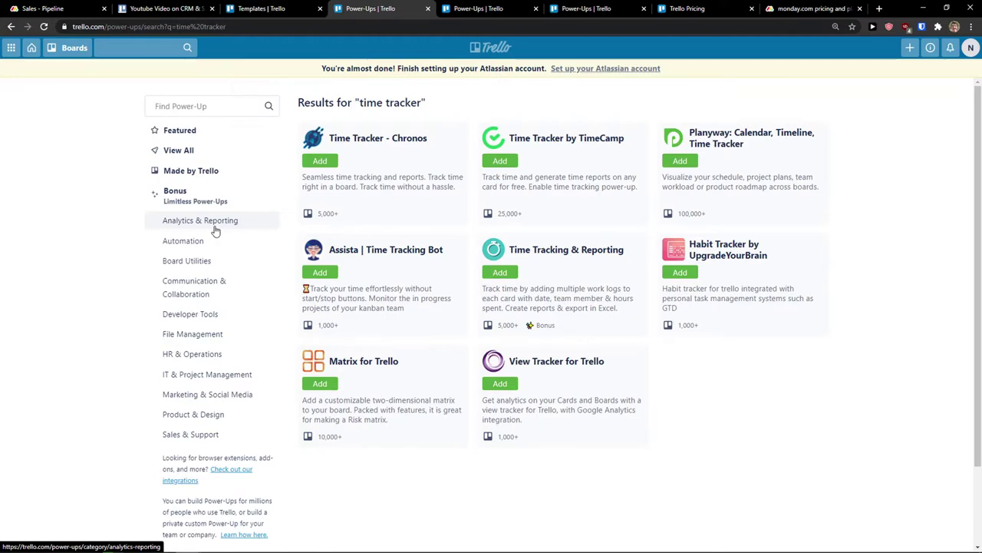
click(301, 8)
click(372, 8)
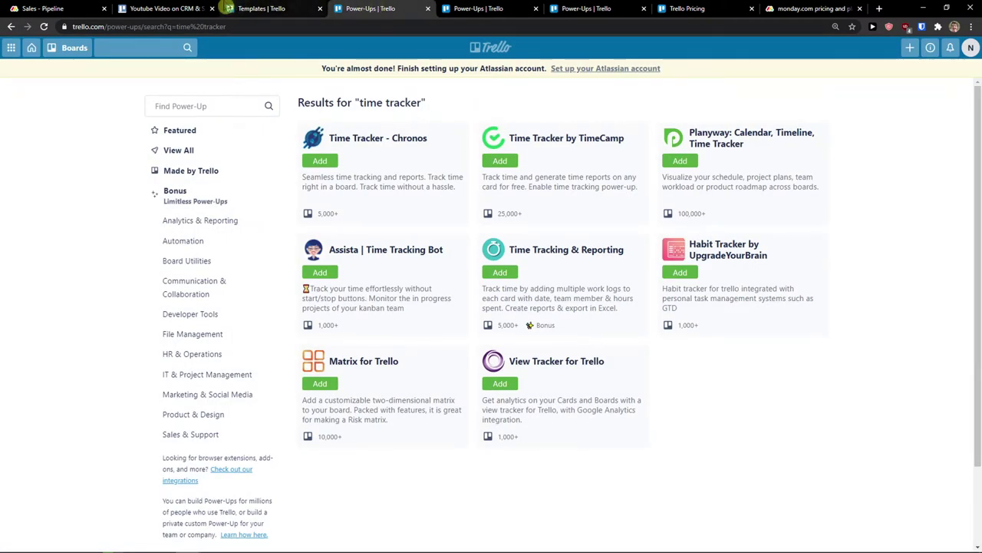
click(261, 8)
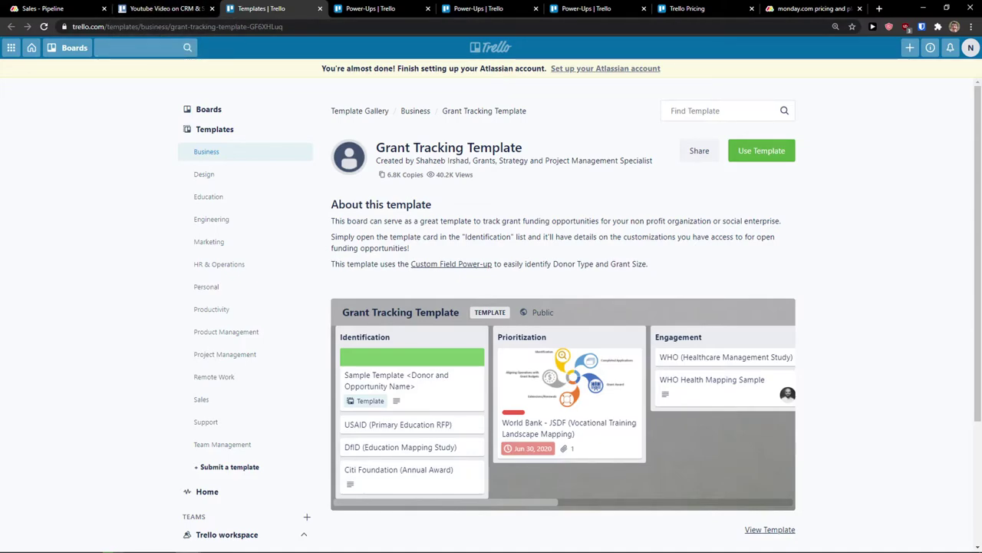
- Return to monday.com and add a Kanban view to the Sales - Pipeline board, keeping its default name
key(ctrl+1)
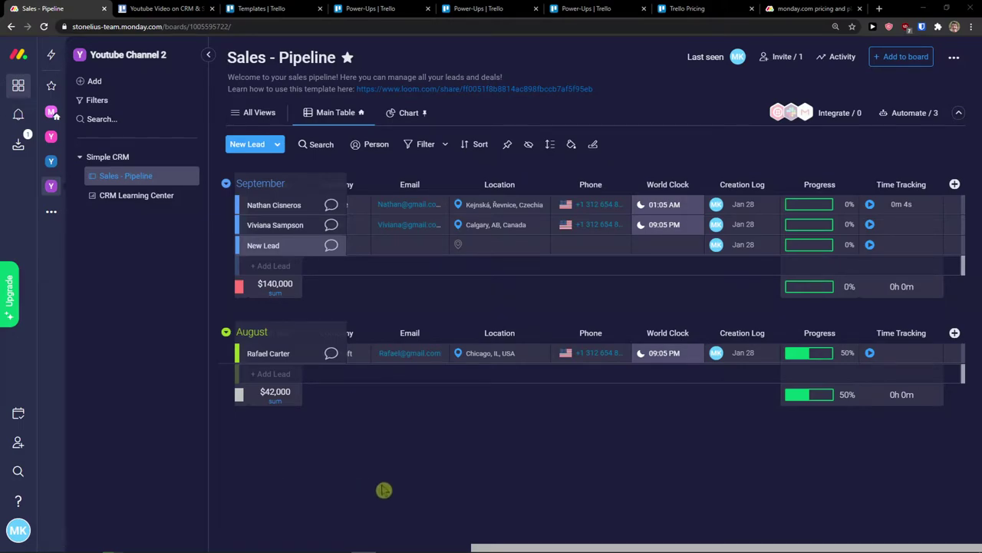
click(261, 119)
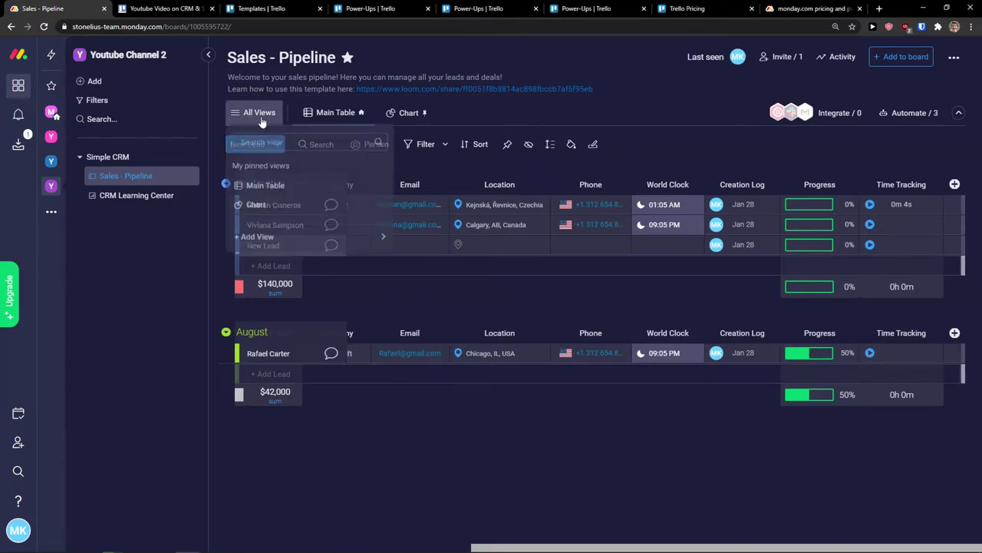
mouse_move(261, 240)
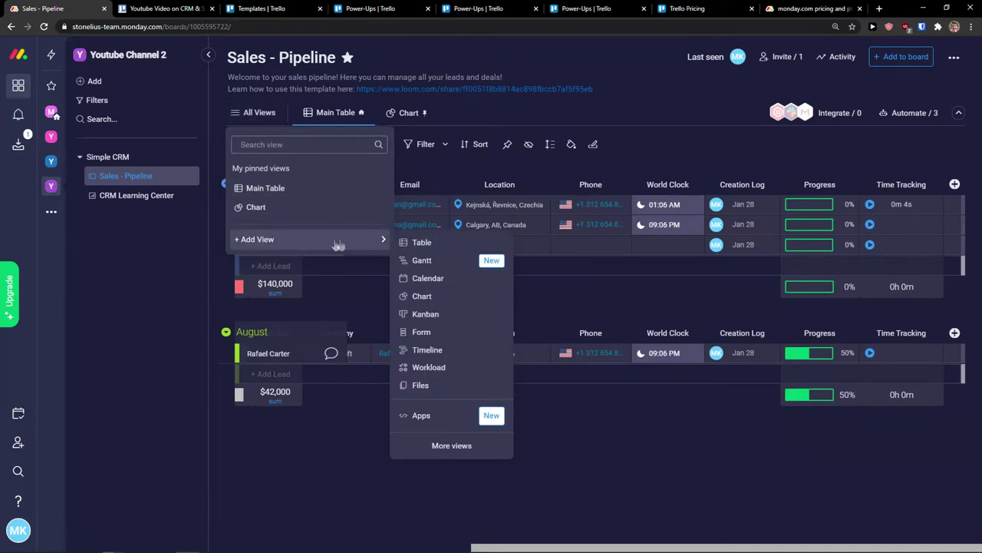
click(427, 314)
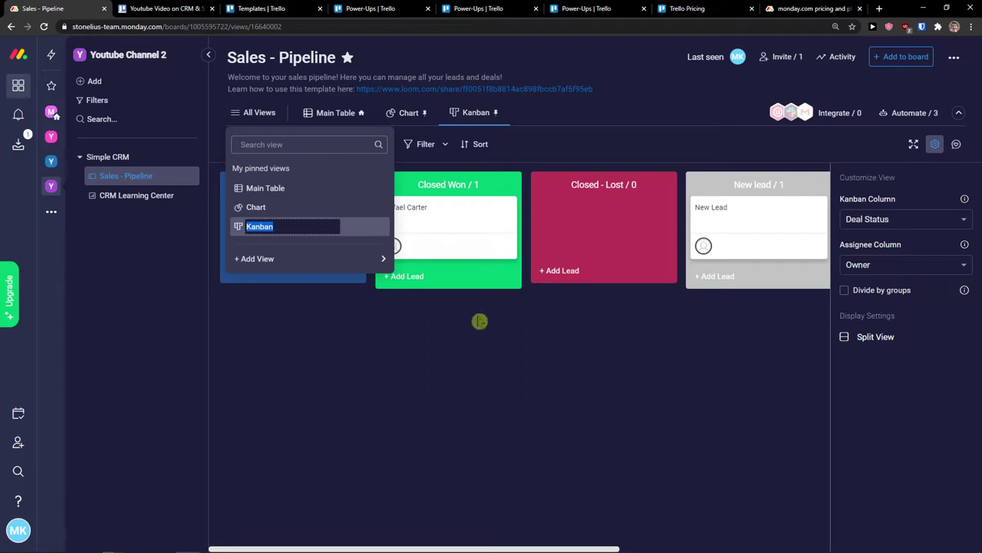
click(478, 321)
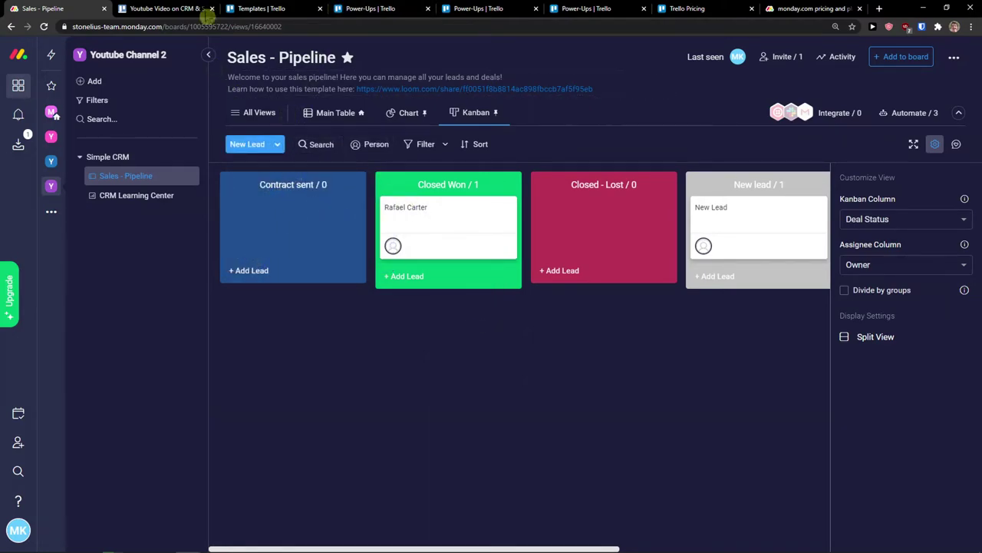
- Open the Views Center for the Sales - Pipeline board and examine the essential views and the apps by Monday
click(258, 115)
mouse_move(304, 261)
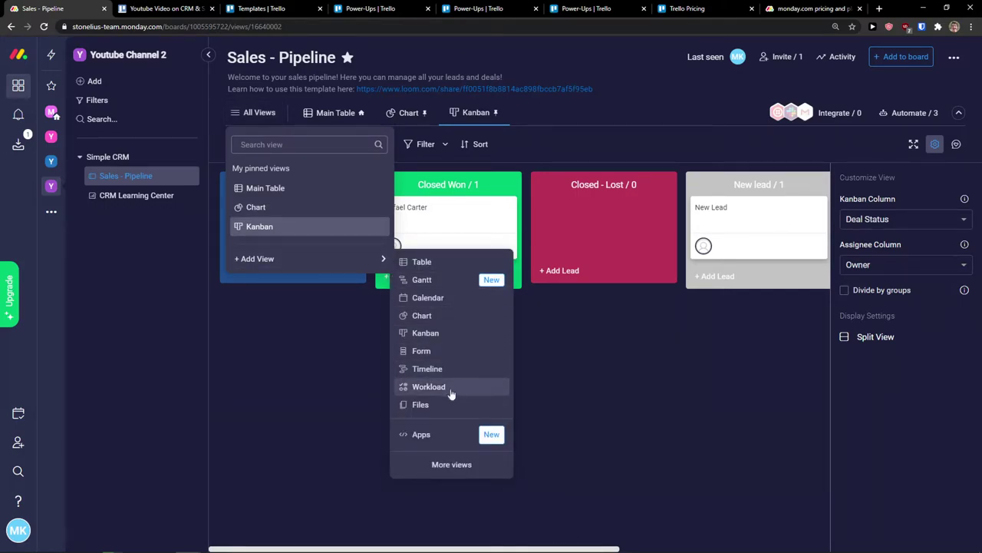
click(438, 444)
scroll(461, 373, up, 5)
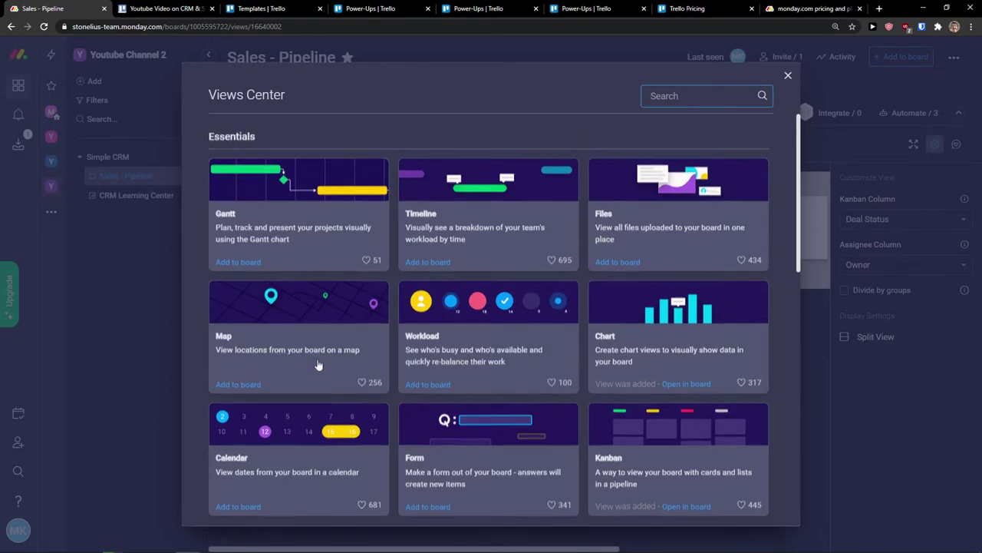
scroll(353, 358, down, 3)
scroll(674, 328, down, 5)
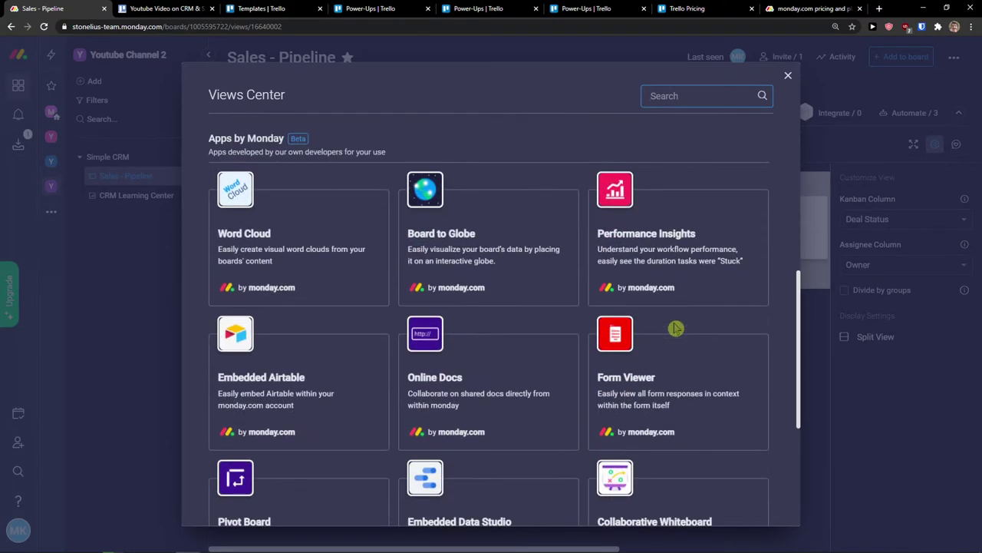
scroll(566, 357, up, 3)
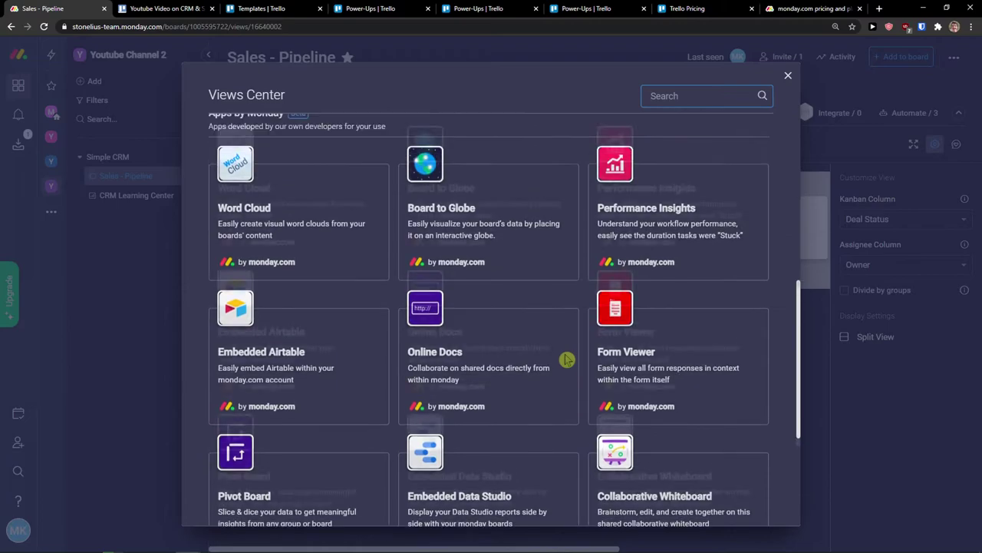
scroll(312, 393, up, 1)
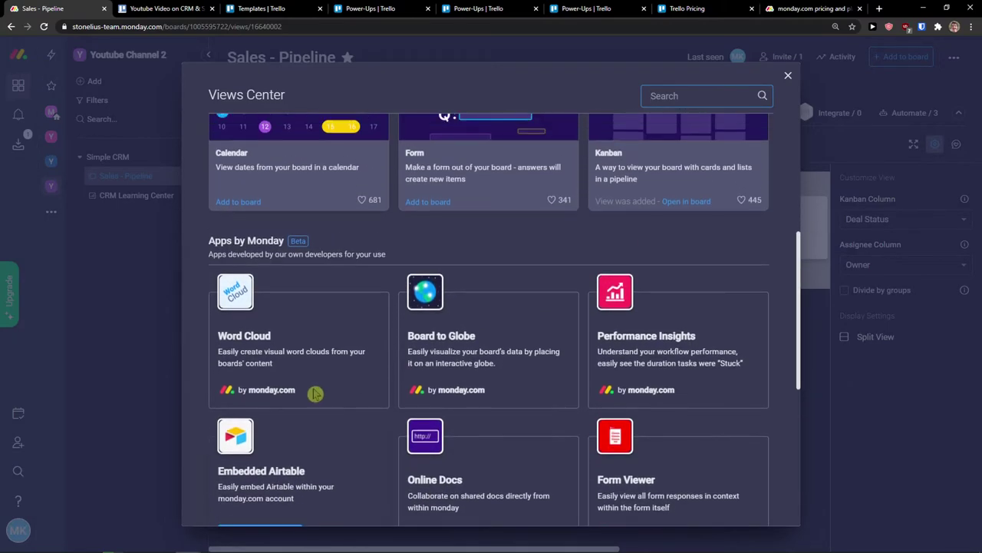
scroll(471, 331, down, 3)
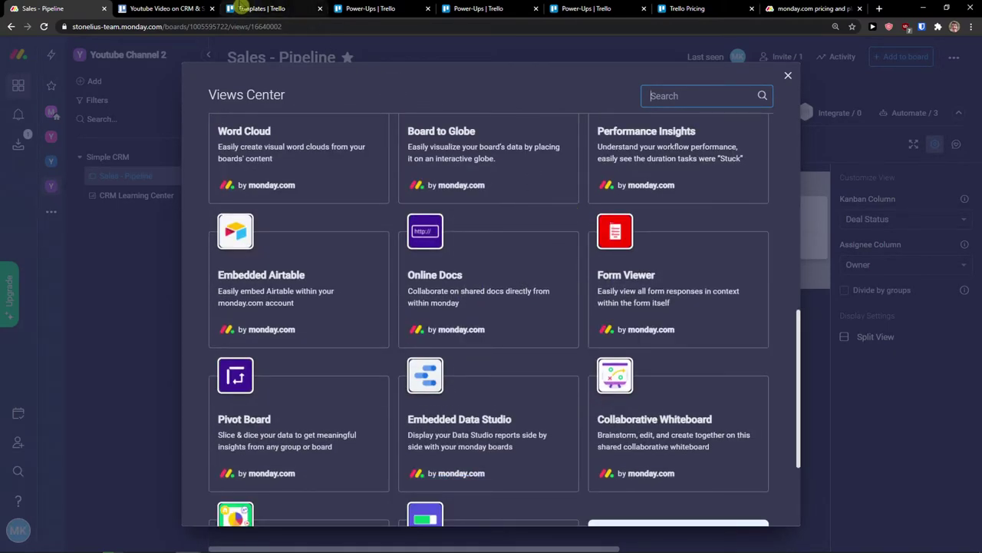
- Switch to Trello, close the open card on the CRM & Sales Pipeline board and examine the board's available views
click(244, 8)
click(367, 8)
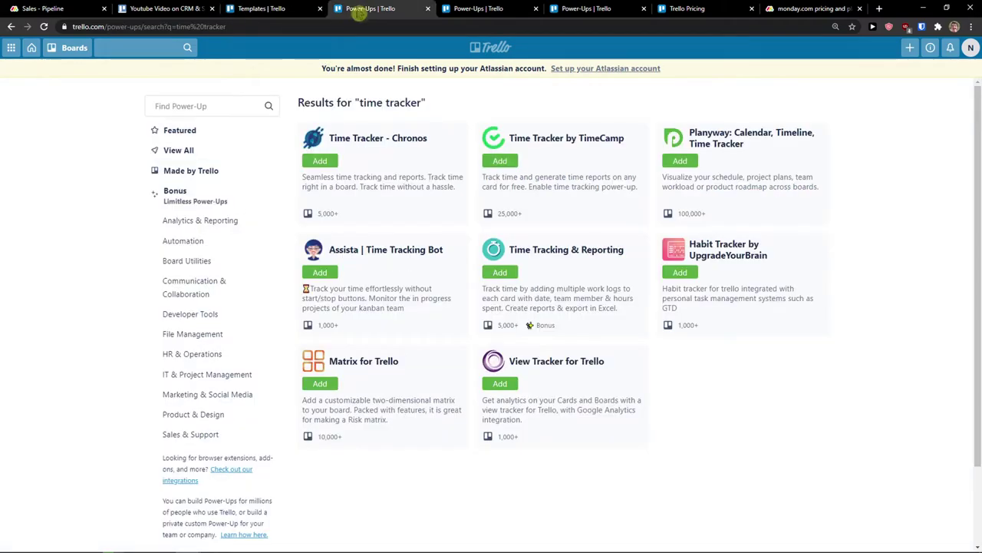
click(695, 7)
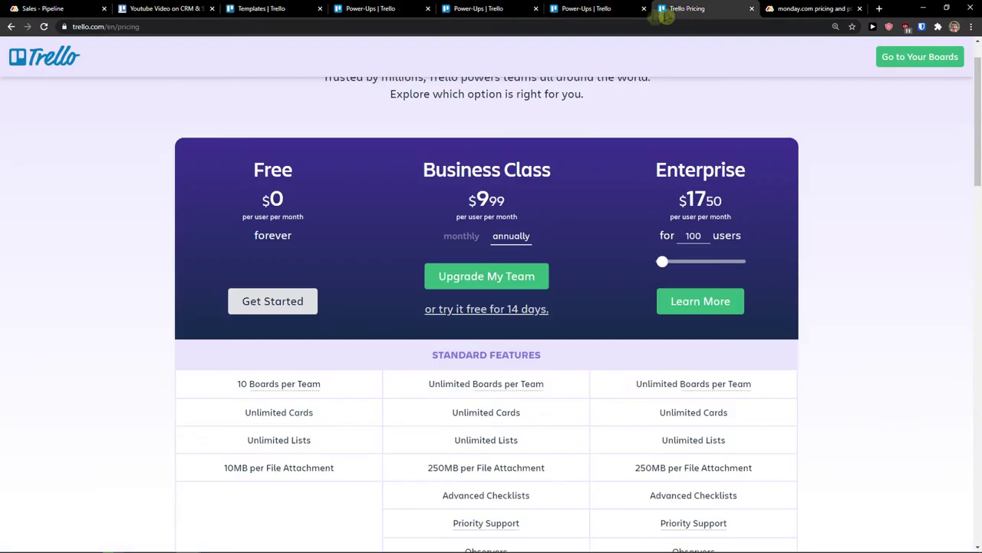
click(164, 8)
click(161, 257)
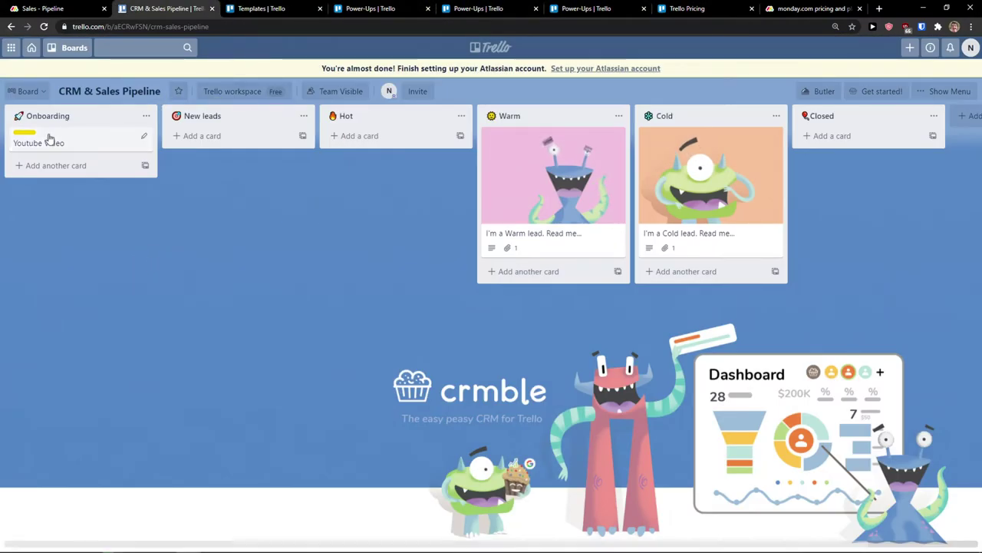
click(44, 93)
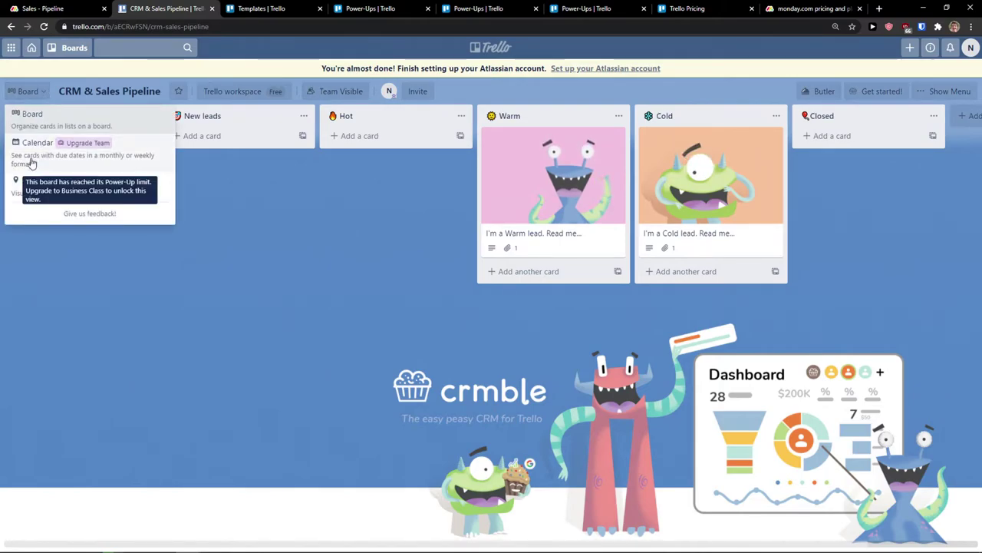
mouse_move(38, 165)
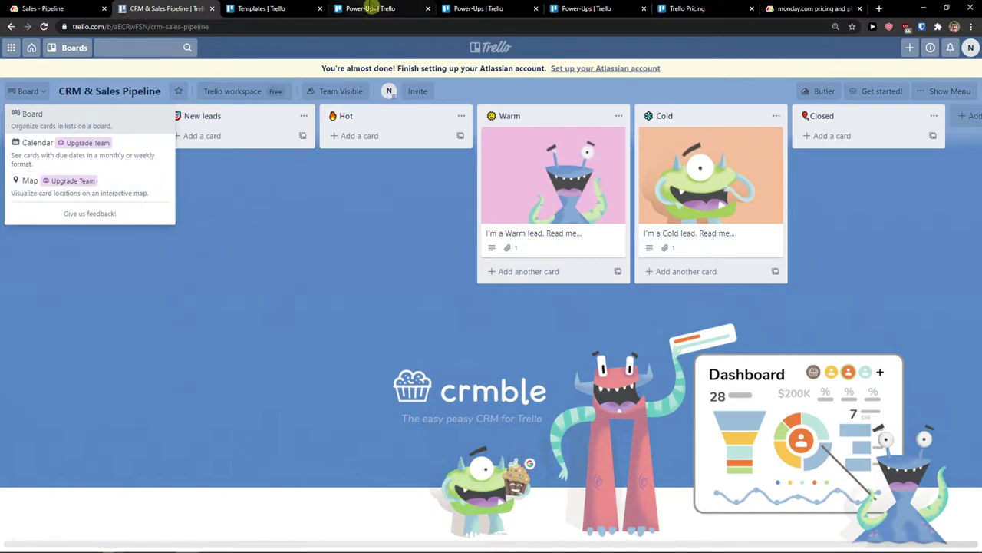
- Examine the Trello Tree View Power-Up's features and its tree style, themes and collapsable screenshots, and return to monday.com's Views Center
click(371, 9)
click(478, 9)
click(602, 8)
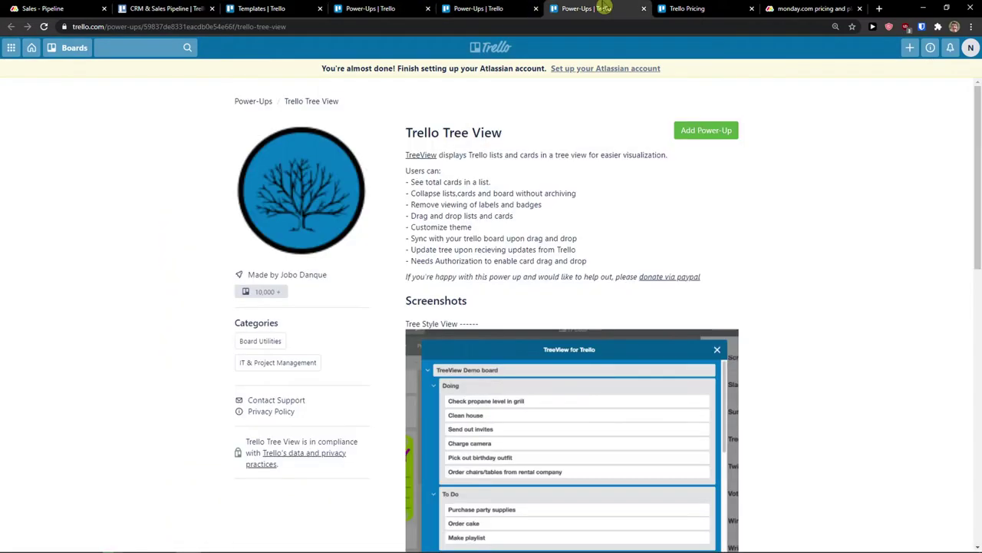
scroll(500, 210, down, 1)
scroll(500, 210, down, 1)
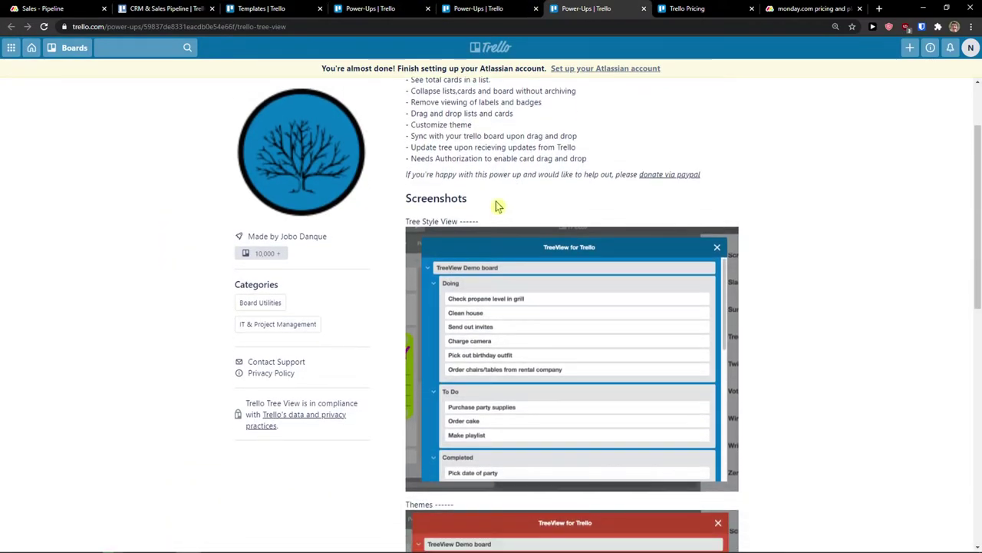
scroll(548, 252, down, 1)
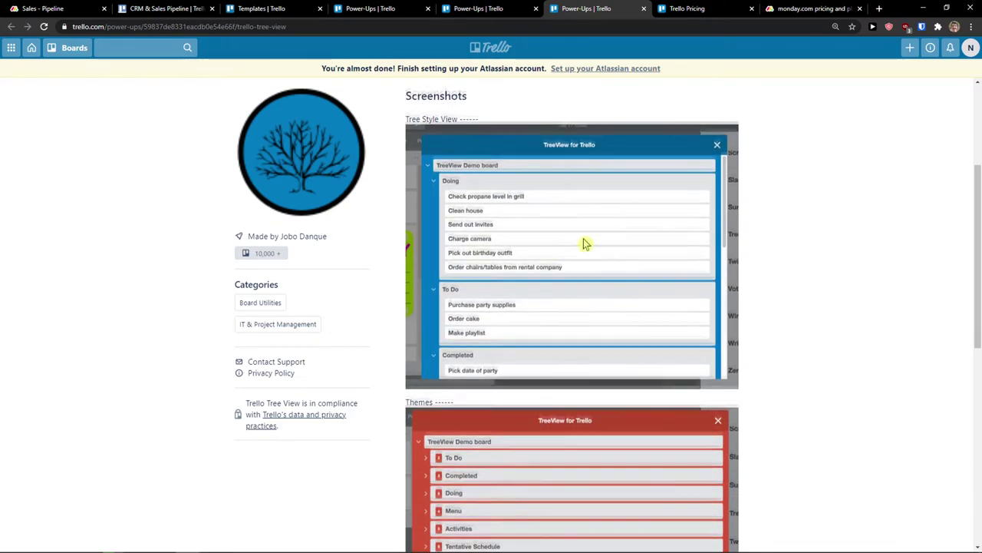
scroll(585, 244, down, 2)
scroll(581, 243, up, 1)
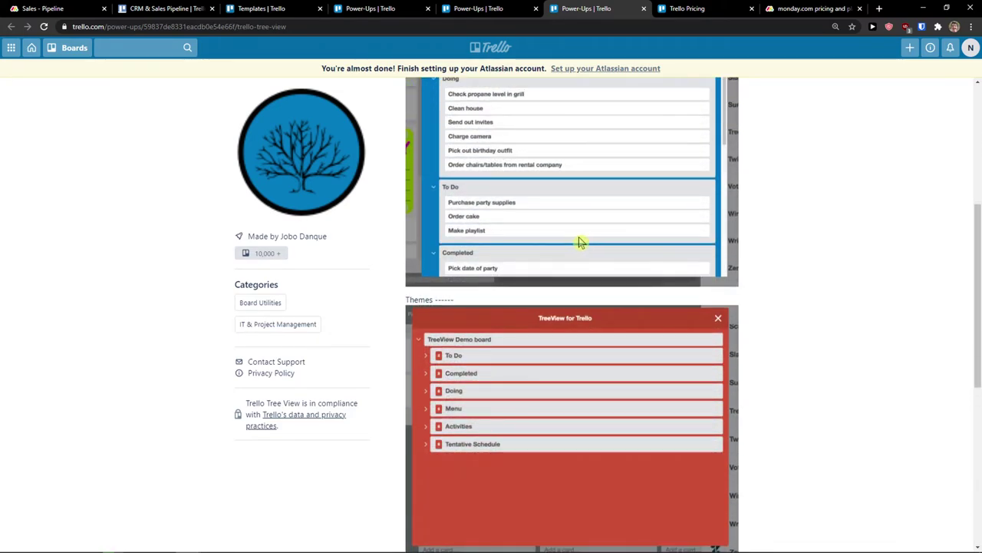
scroll(580, 243, up, 3)
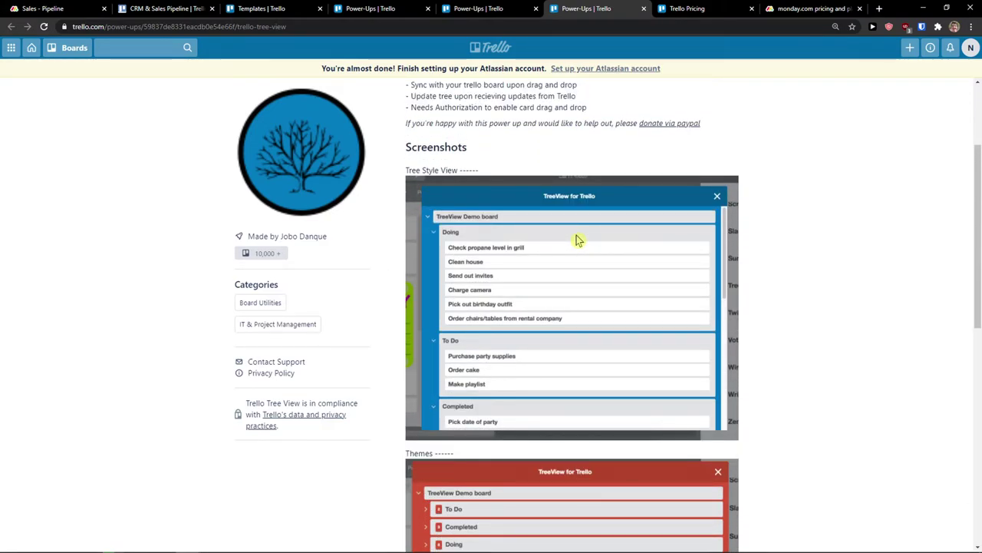
scroll(574, 232, up, 4)
scroll(566, 228, down, 15)
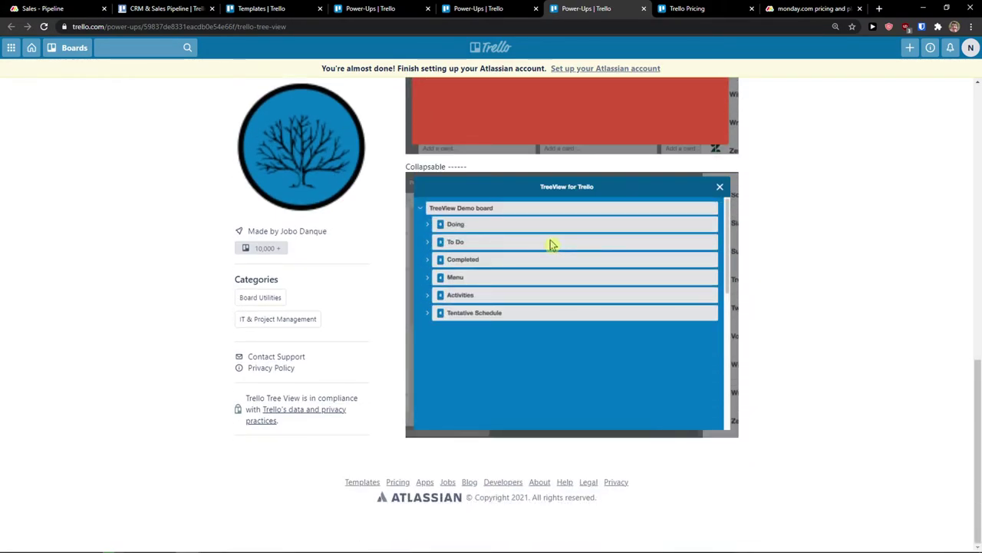
scroll(713, 212, up, 15)
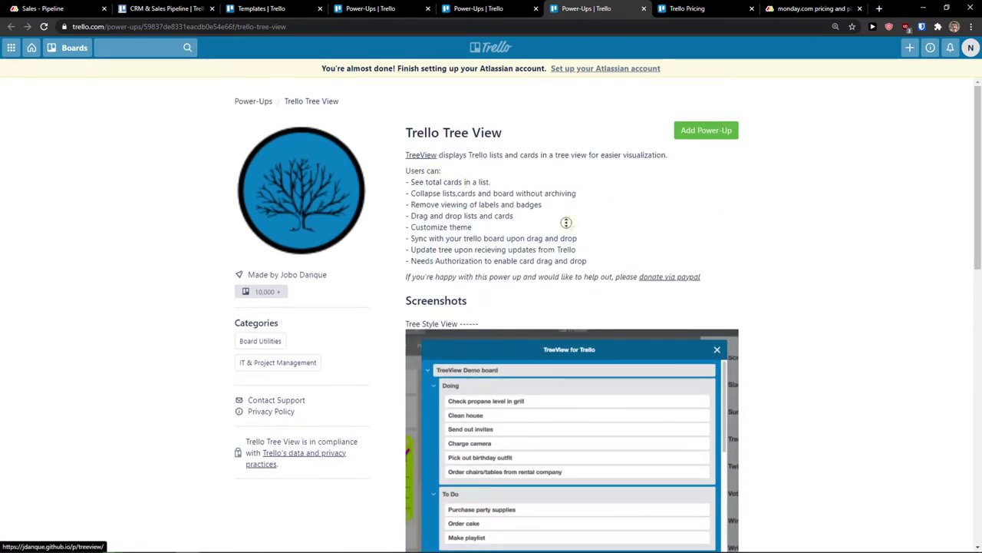
scroll(566, 222, down, 1)
click(61, 8)
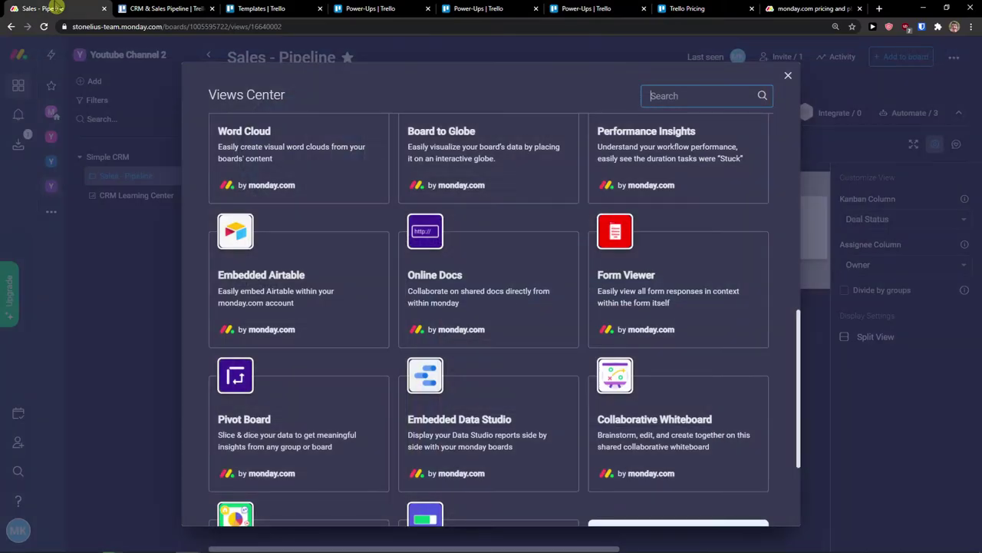
- Close the Views Center and add a Formula column to the Sales - Pipeline board's Main Table, finding it by searching the Column Center for "form"
click(151, 187)
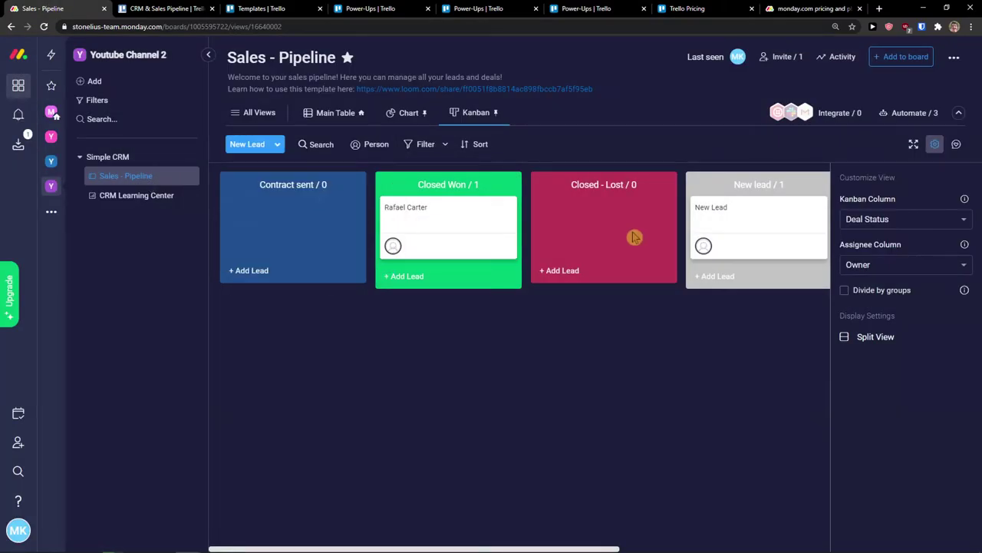
click(334, 115)
drag(560, 547, 833, 537)
click(955, 185)
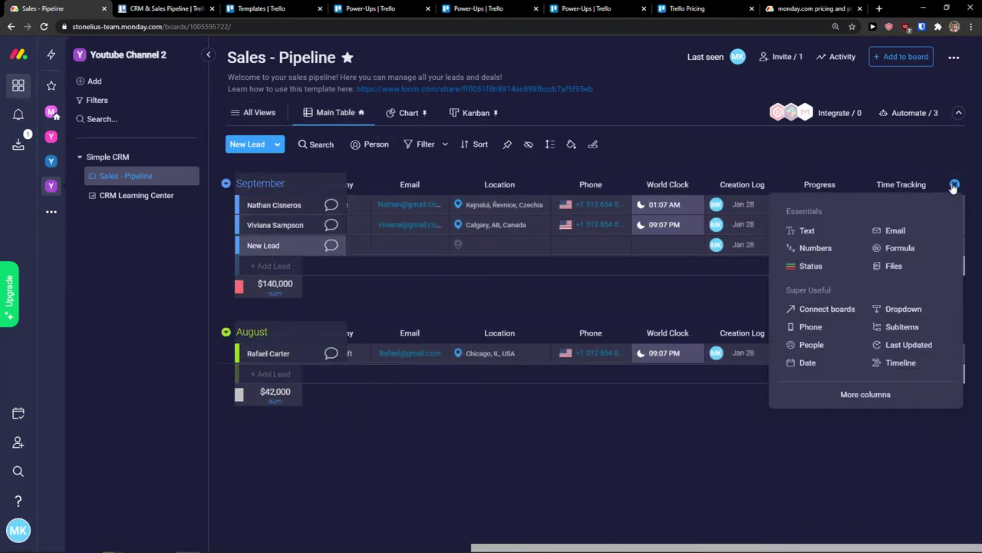
click(884, 394)
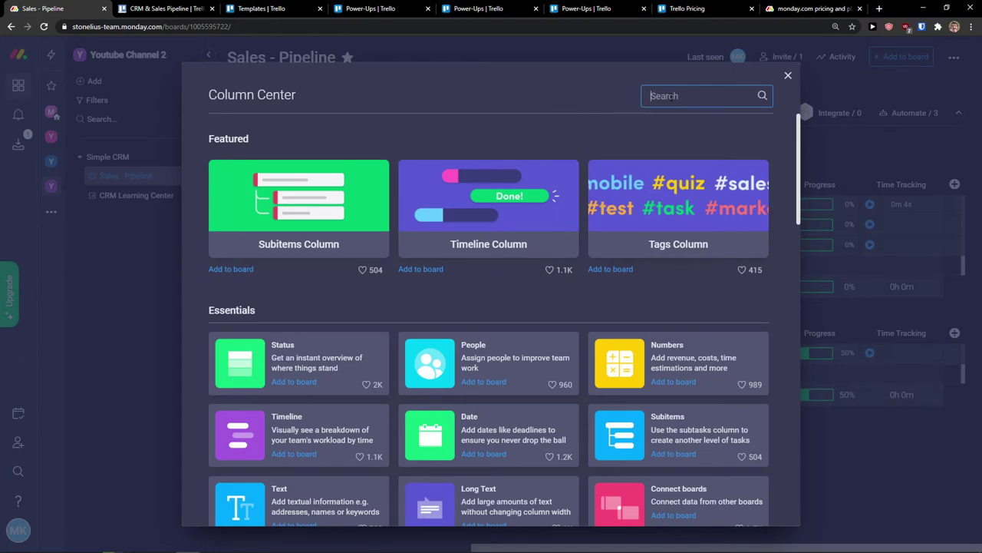
text(form)
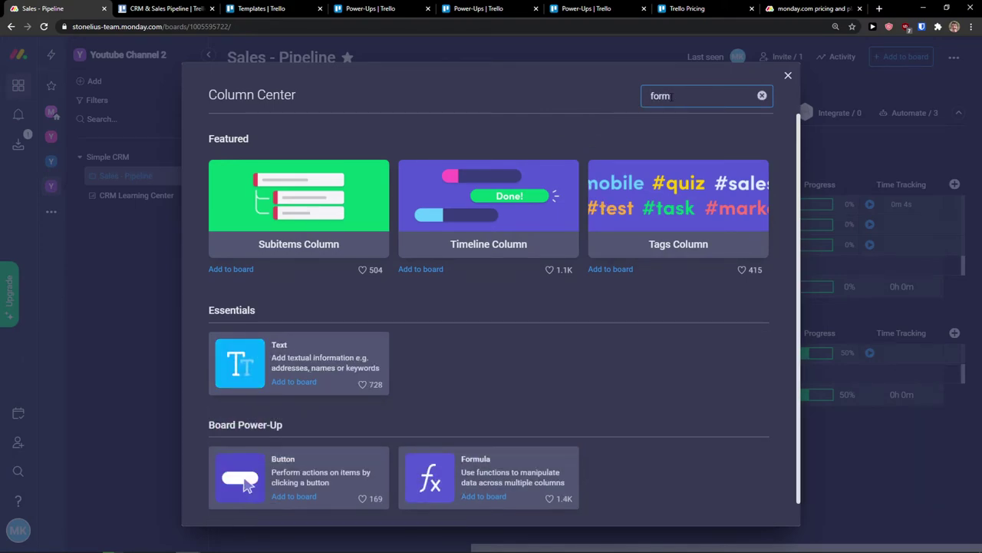
scroll(532, 380, down, 1)
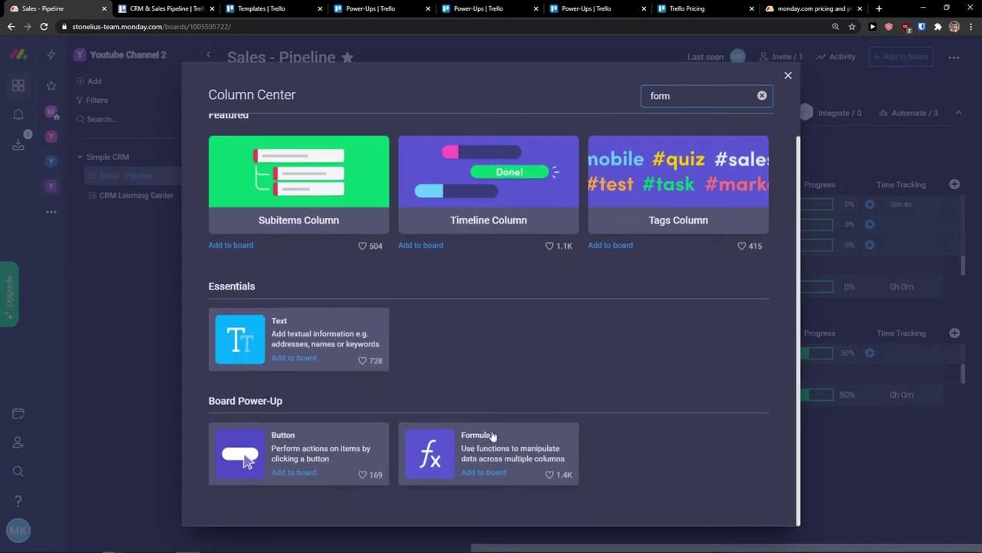
click(484, 473)
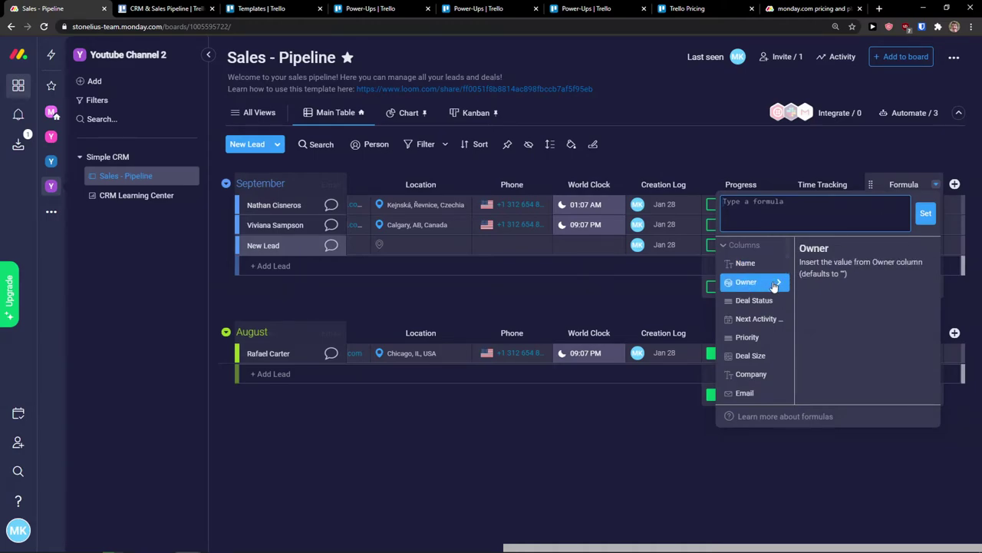
- Examine the columns and functions available for the Formula column, and leave the formula editor without setting a formula
scroll(760, 307, down, 8)
scroll(752, 332, down, 10)
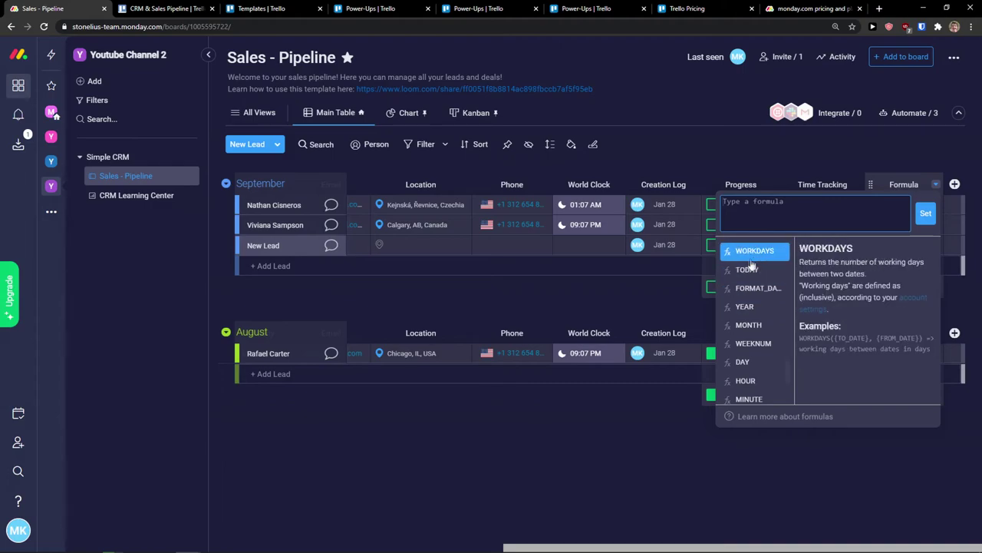
click(423, 428)
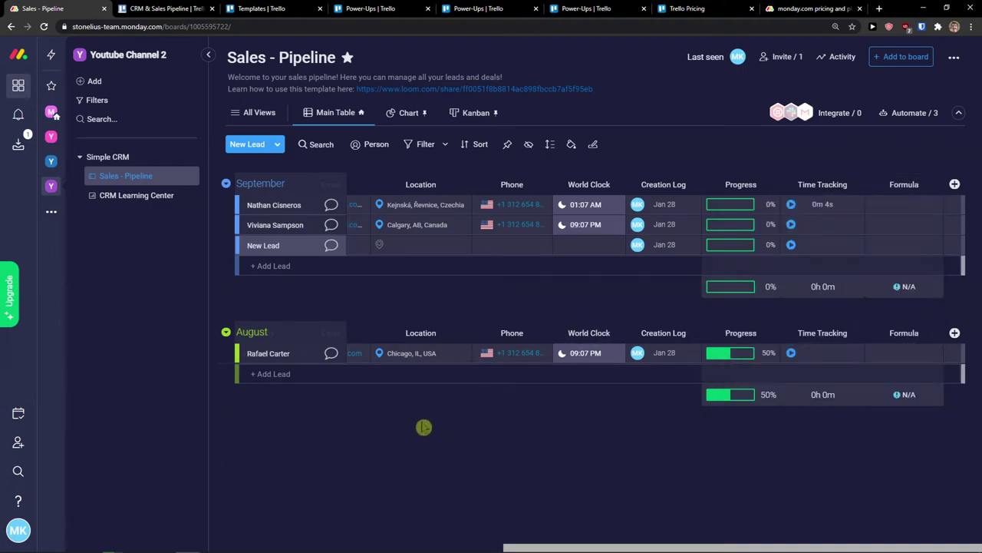
- Switch to Trello, open the boards overview and examine the Trello Integrations page
click(294, 8)
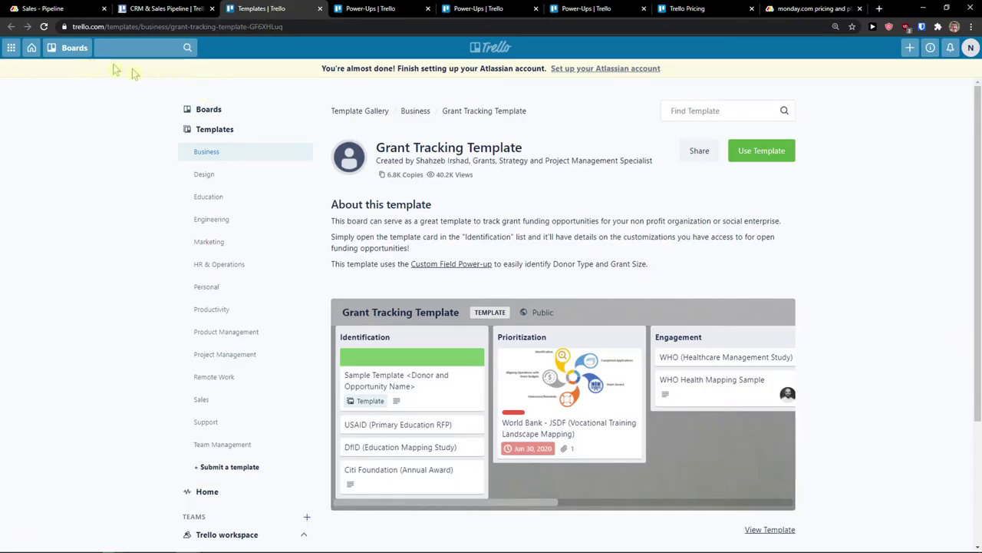
click(75, 47)
click(208, 110)
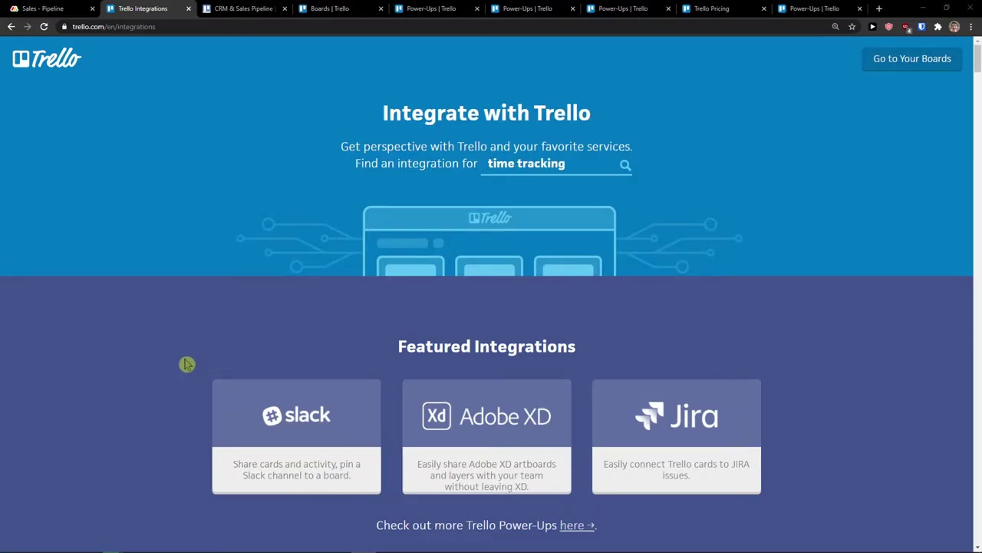
drag(979, 104, 978, 395)
- Return to monday.com, open the account's Integrations Center, examine the apps offered for integration and close it
click(14, 8)
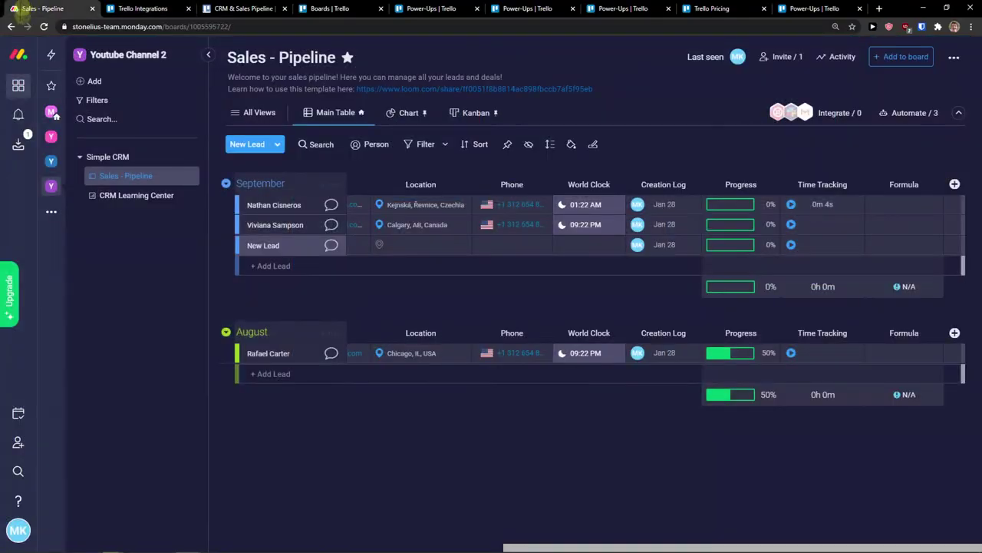
click(18, 530)
click(82, 371)
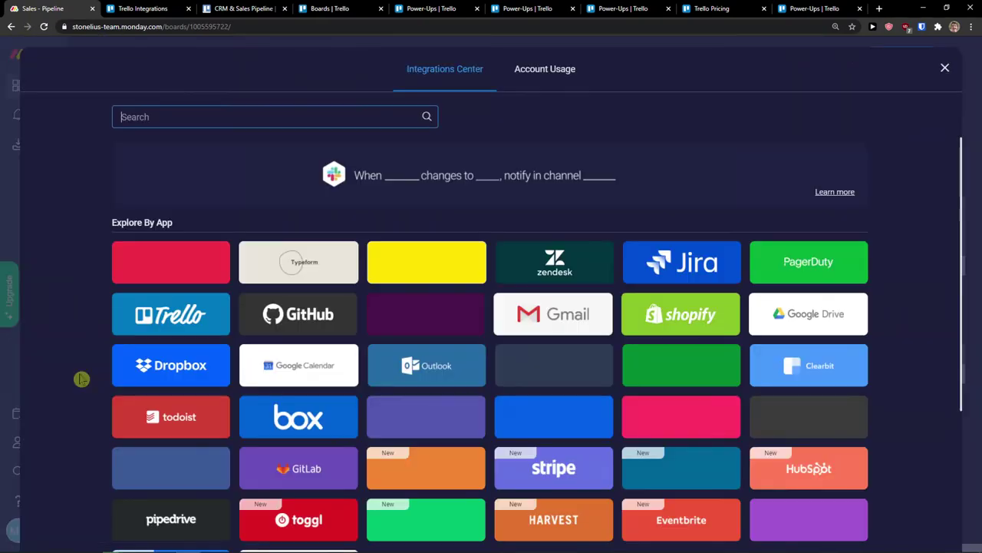
scroll(100, 374, down, 3)
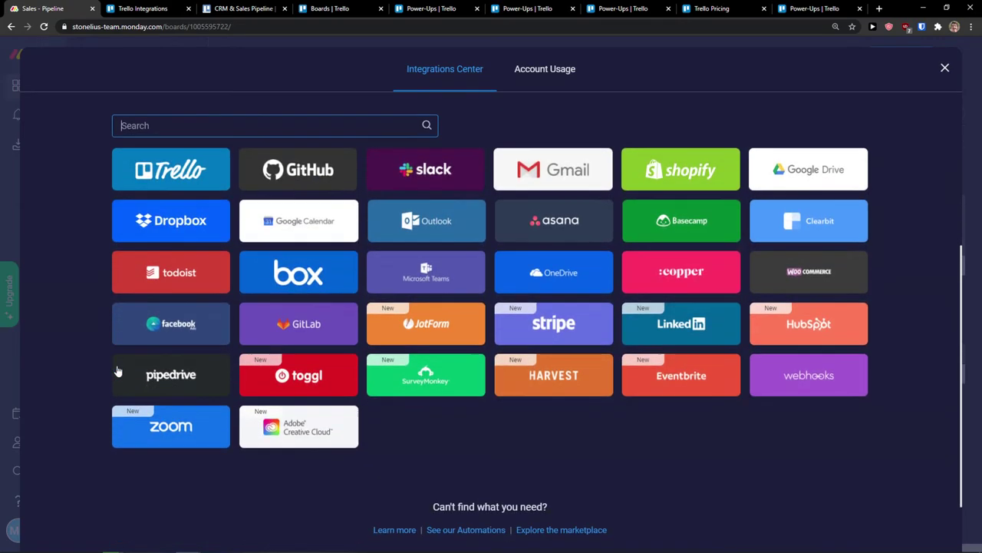
scroll(717, 483, up, 1)
scroll(725, 476, up, 1)
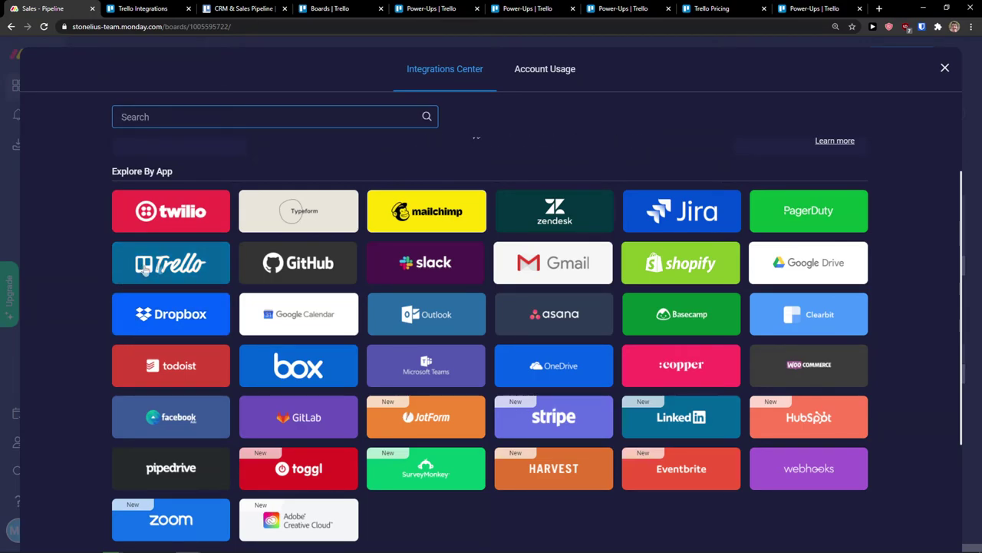
click(944, 69)
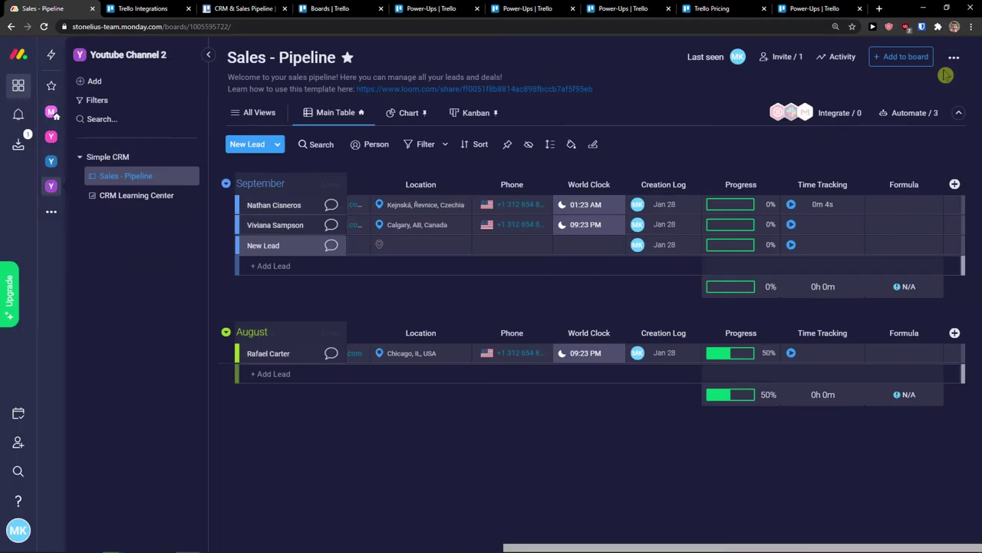
- Go from the account's Integrations Center to the Automations Center and examine the Basic and Featured automation recipes
click(18, 530)
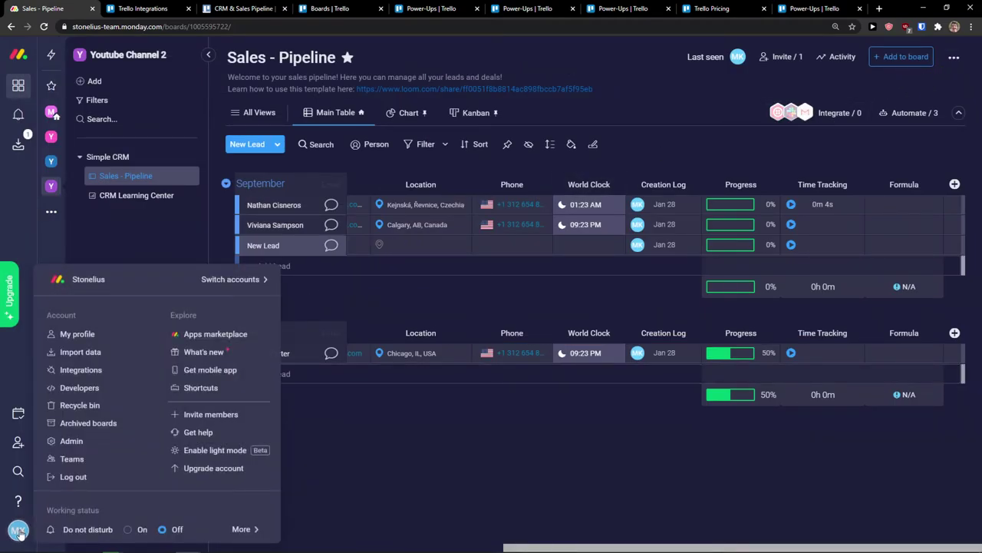
click(90, 373)
scroll(492, 430, down, 2)
click(469, 471)
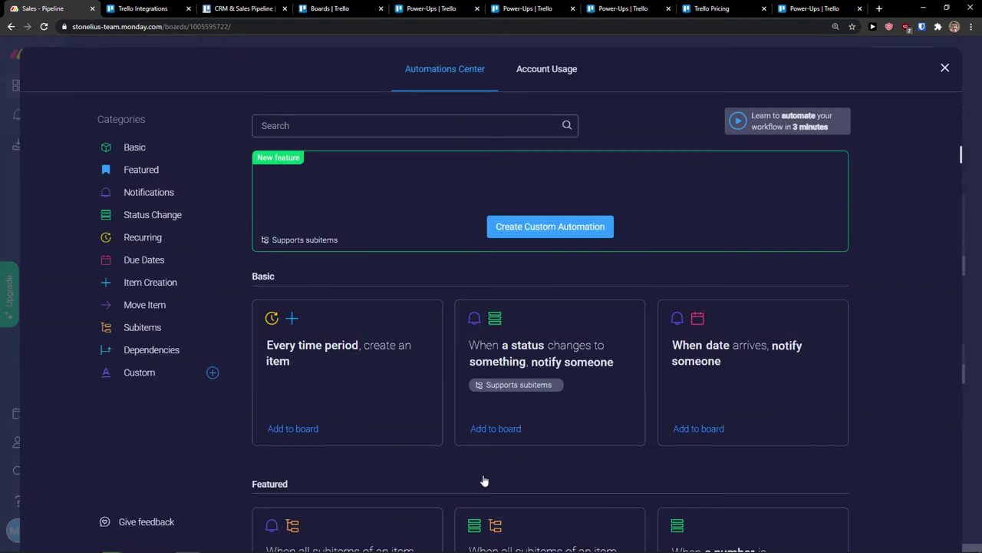
scroll(870, 270, down, 4)
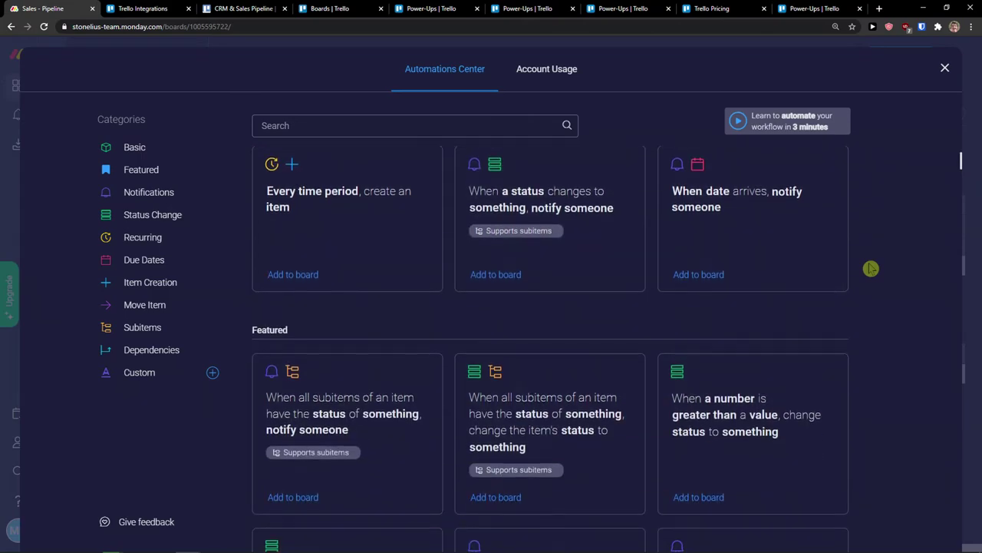
scroll(870, 269, up, 2)
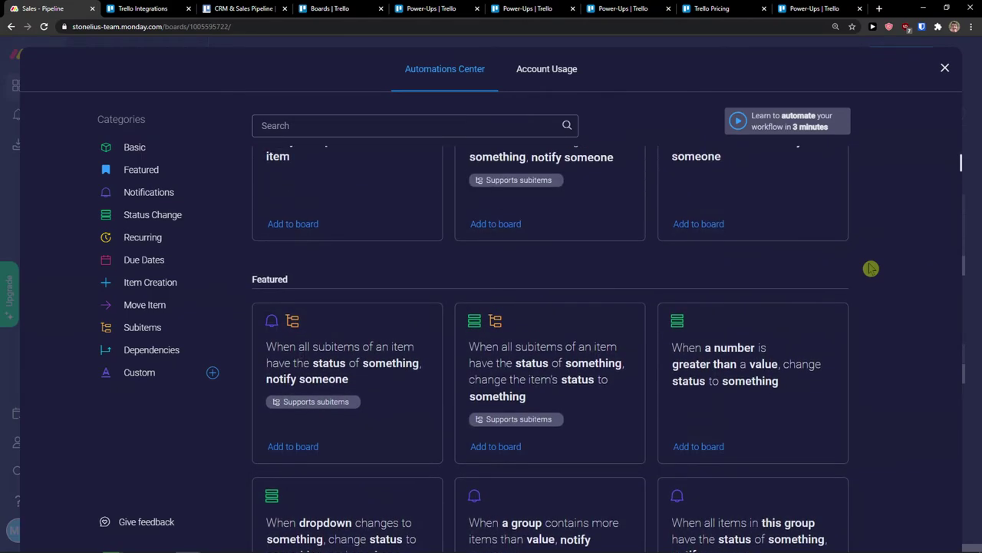
scroll(870, 275, up, 2)
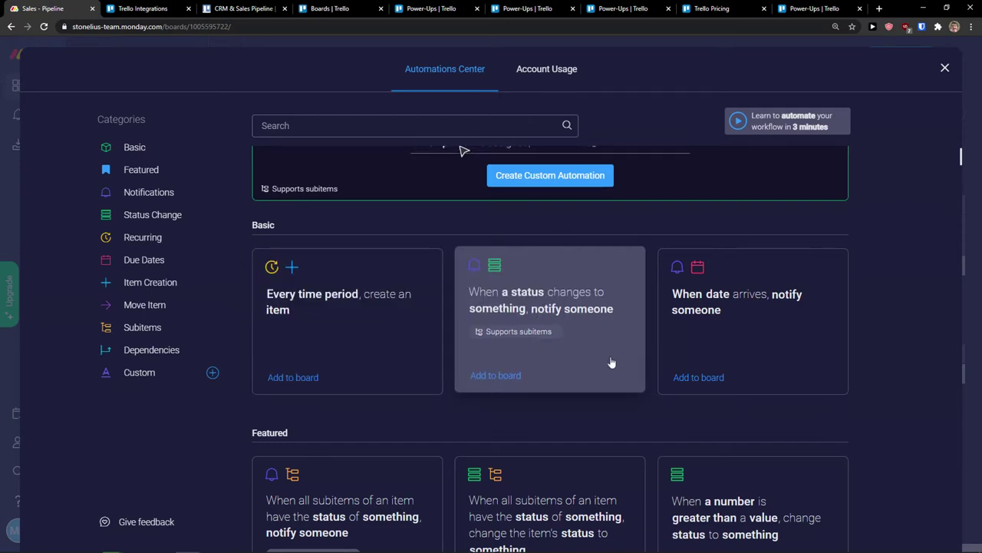
- Switch to Trello's Power-Ups page, place its tab beside Trello Integrations and examine the Automation category
drag(831, 10, 292, 11)
drag(172, 8, 175, 9)
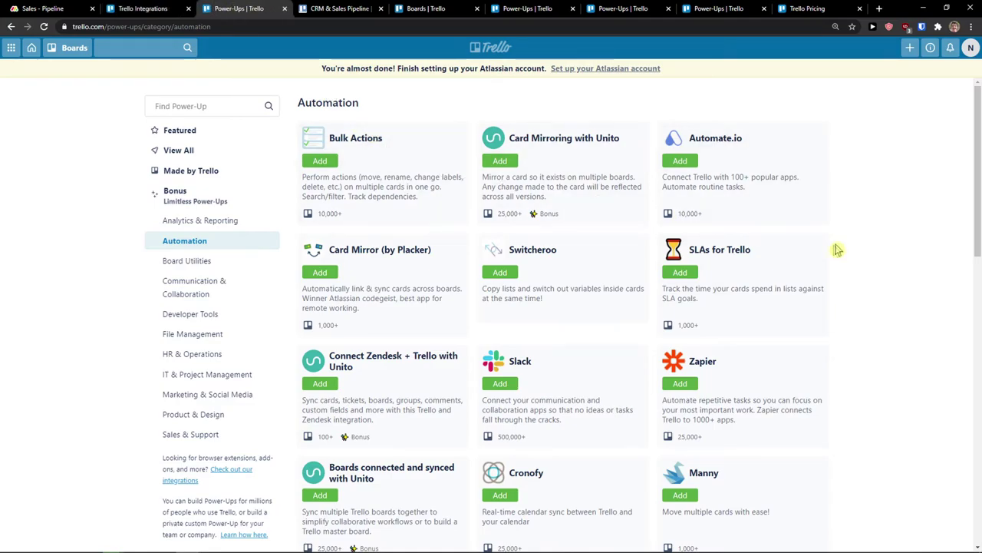
scroll(838, 246, down, 4)
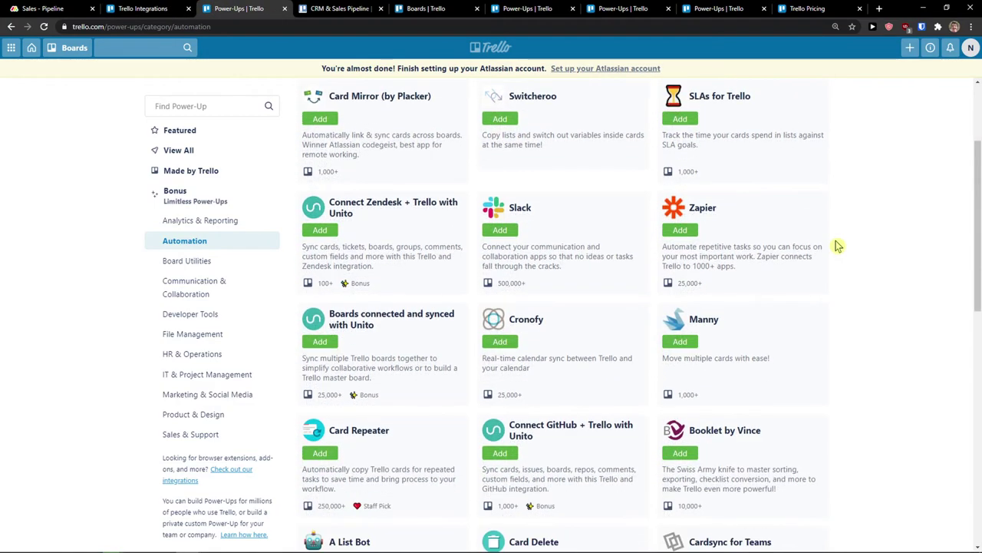
scroll(839, 240, up, 3)
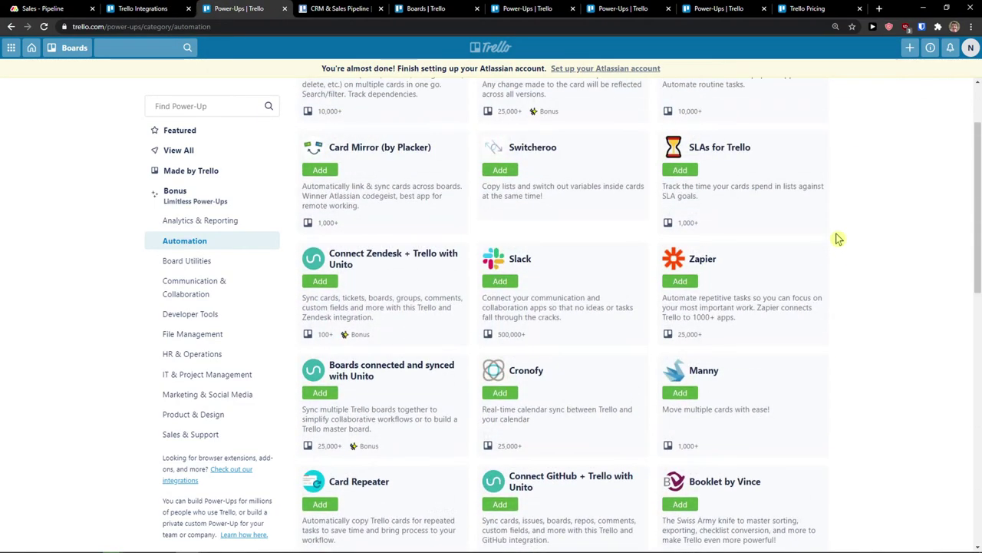
scroll(838, 239, down, 3)
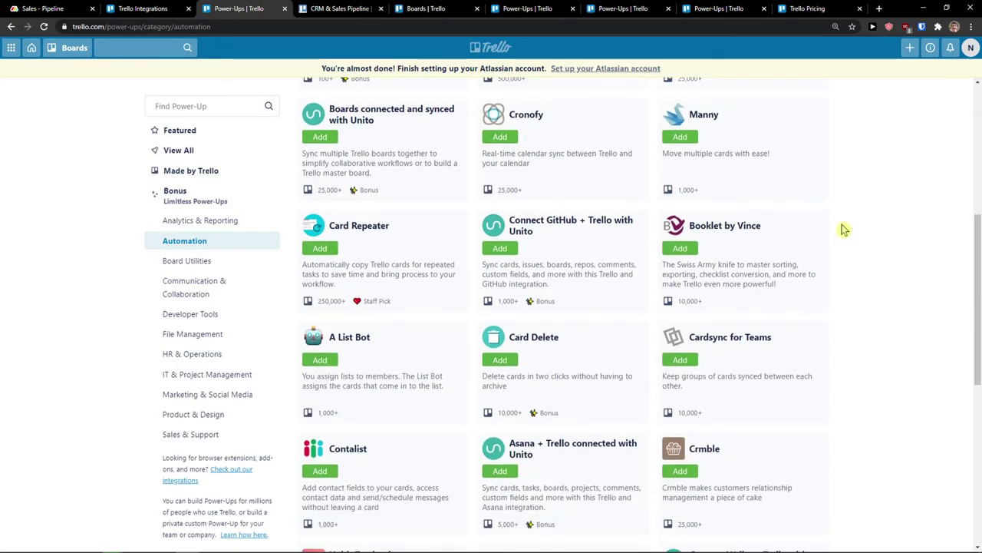
scroll(842, 227, down, 3)
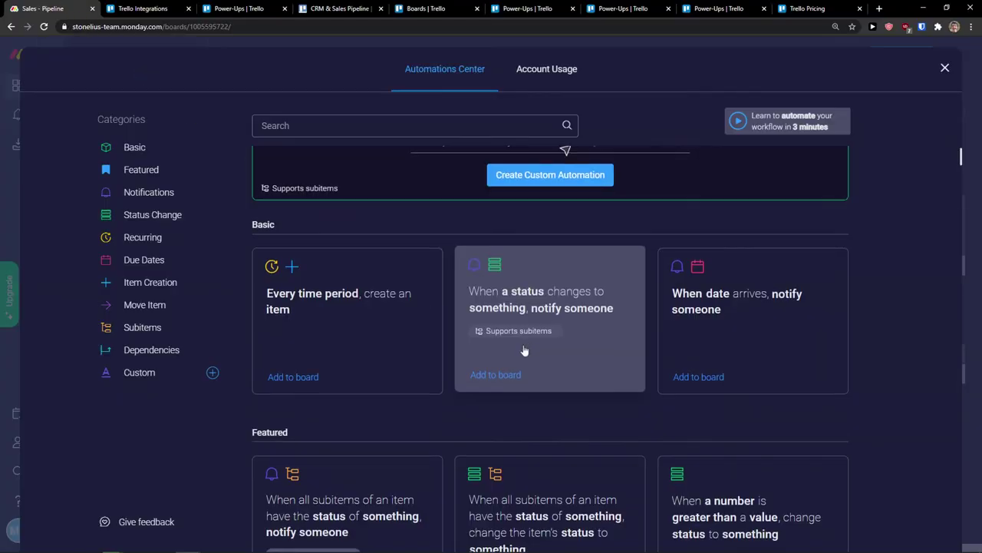
- Return to monday.com's Automations Center, examine the recipes down to the Notifications category and close it
scroll(501, 350, down, 3)
scroll(500, 349, down, 10)
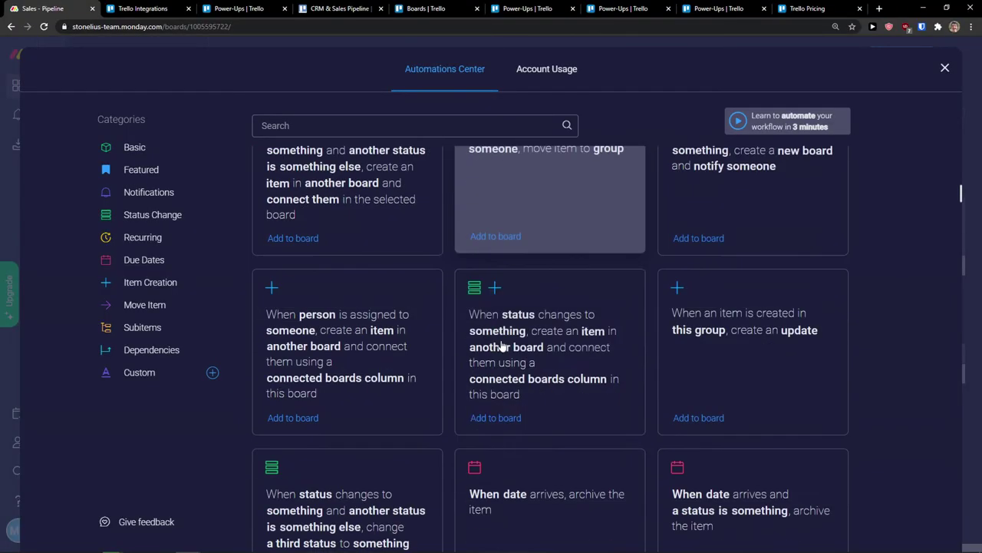
scroll(500, 345, down, 5)
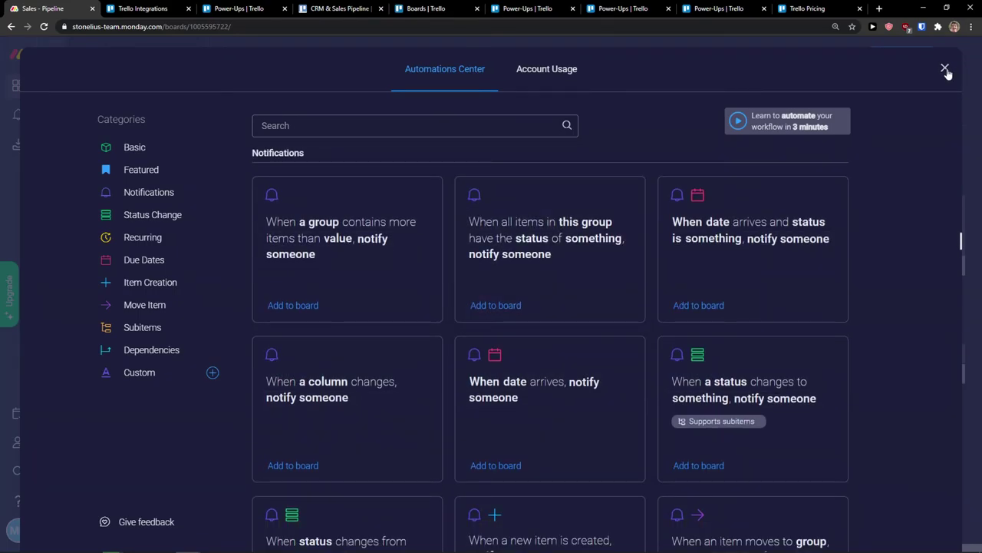
click(946, 69)
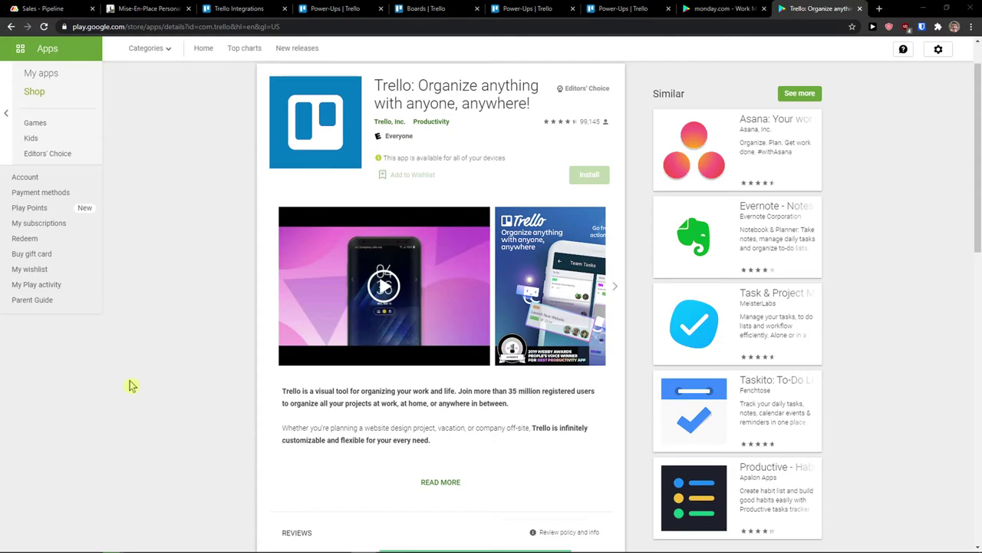
- Examine the Trello app's Google Play page, and compare it with the monday.com app's page, including its rating and description
scroll(138, 382, up, 1)
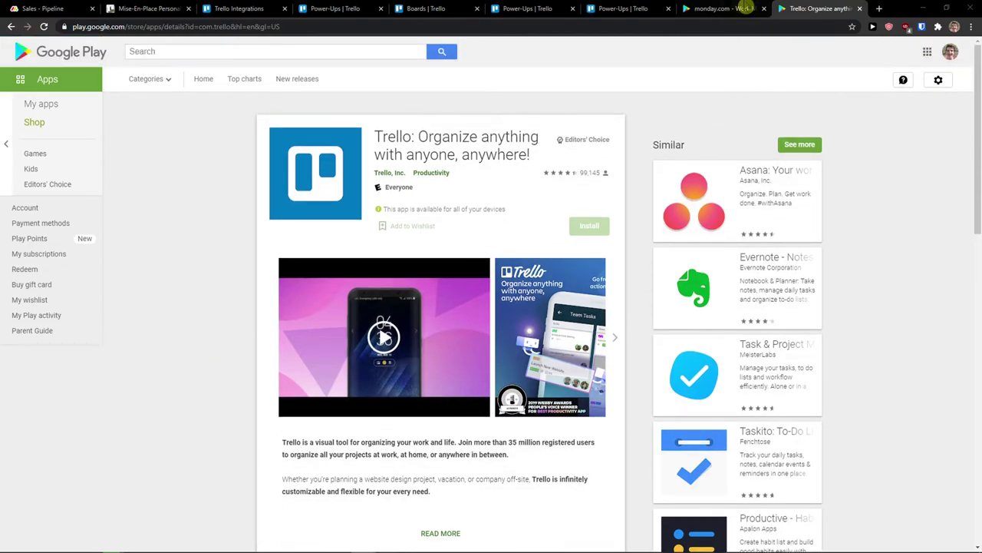
click(722, 8)
scroll(618, 200, up, 4)
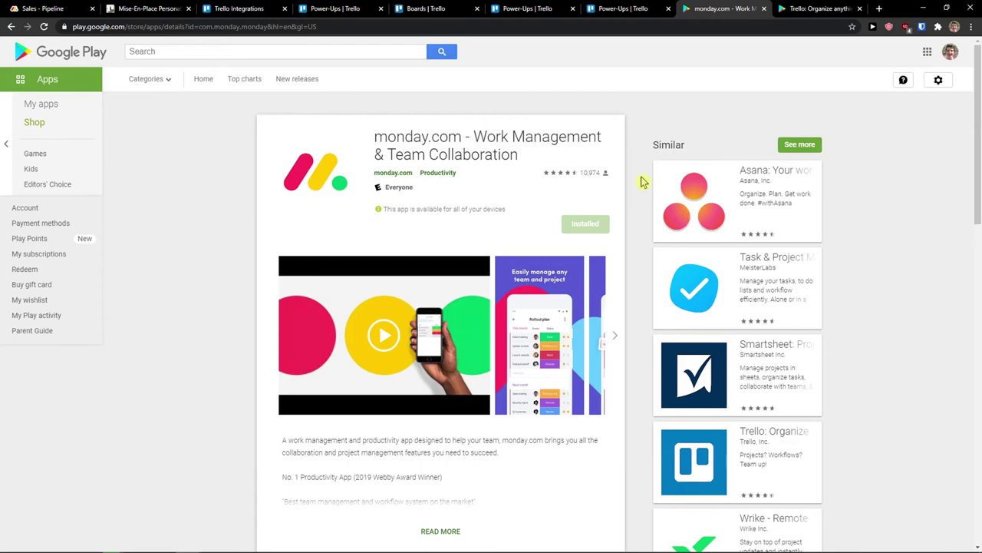
scroll(645, 176, down, 1)
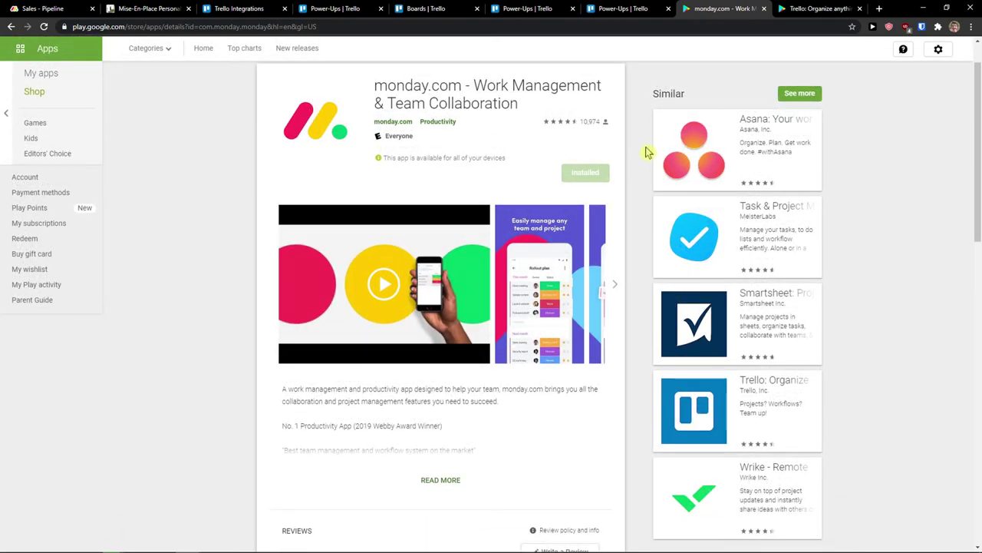
scroll(645, 154, down, 1)
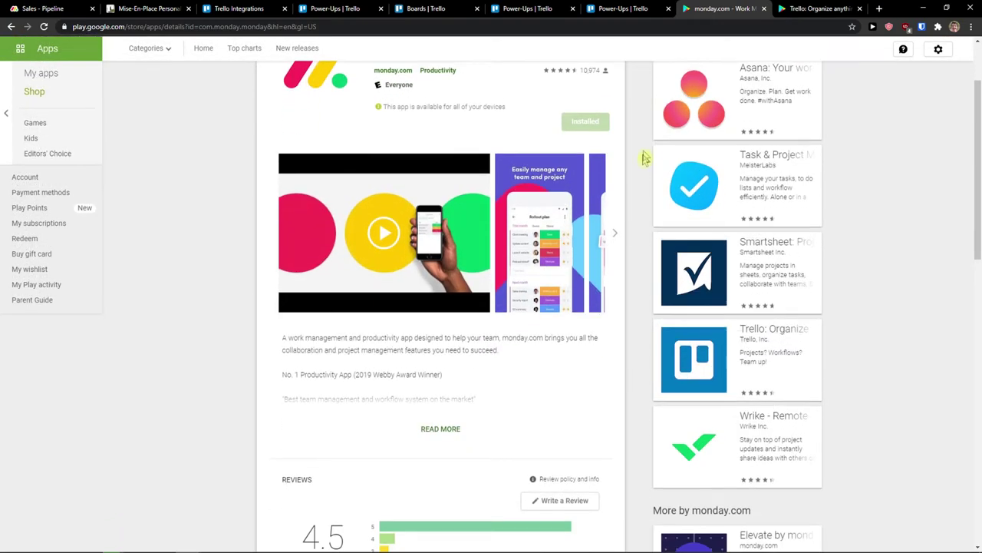
- Browse the monday.com app's Google Play screenshots and view them enlarged
click(620, 215)
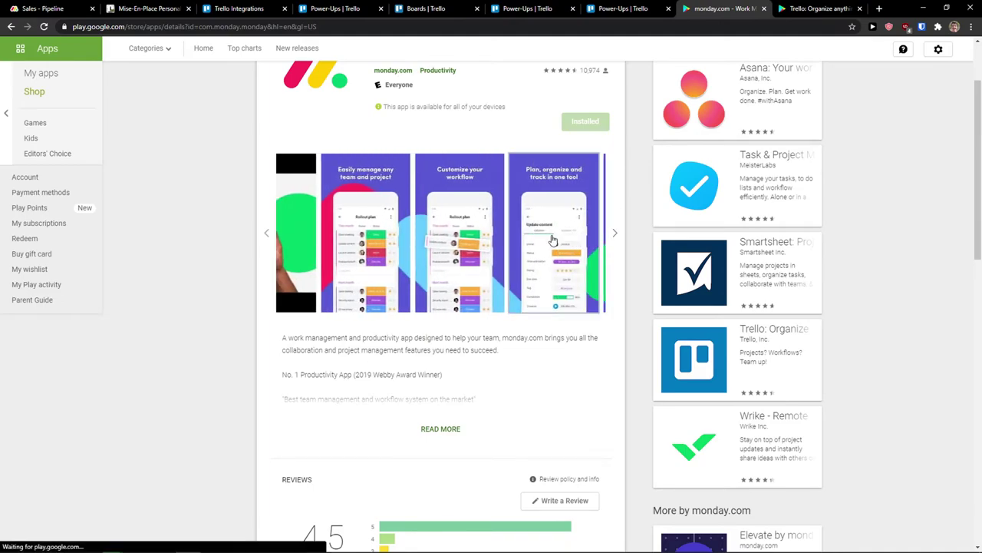
click(554, 241)
click(554, 241)
click(554, 241)
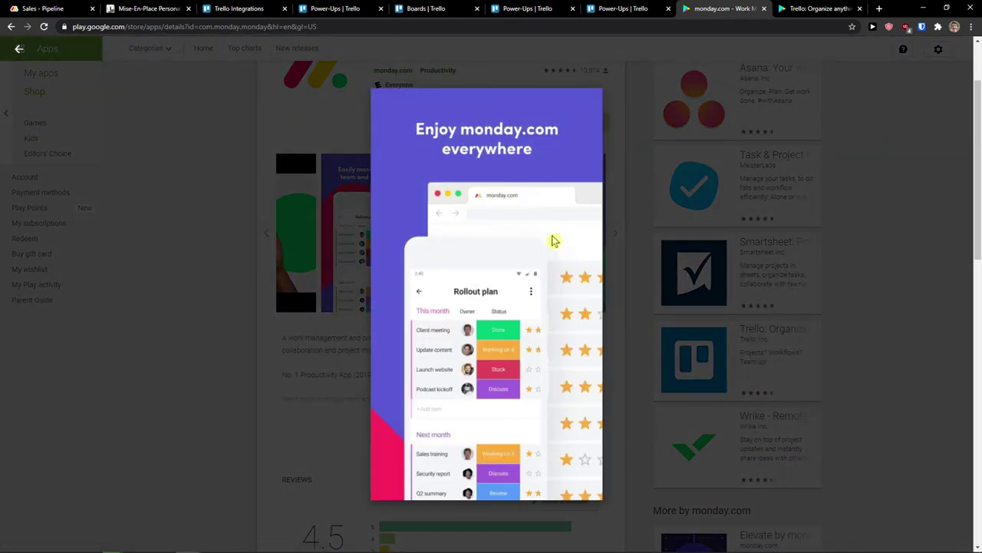
key(Escape)
click(574, 191)
click(576, 192)
click(576, 192)
click(576, 192)
click(575, 192)
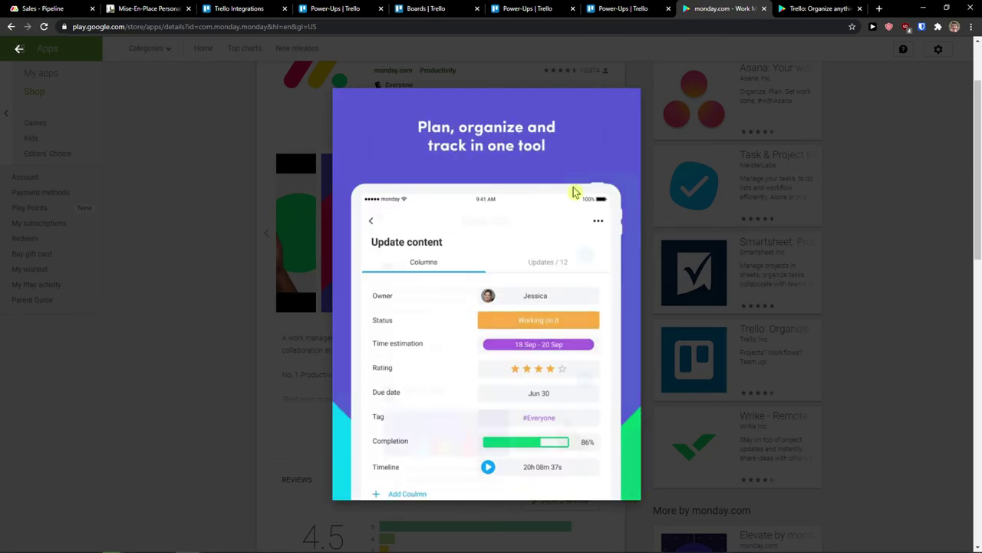
- Switch to the Trello app's Google Play page and examine its description and rating
click(576, 192)
key(Escape)
key(ctrl+Tab)
scroll(952, 221, down, 3)
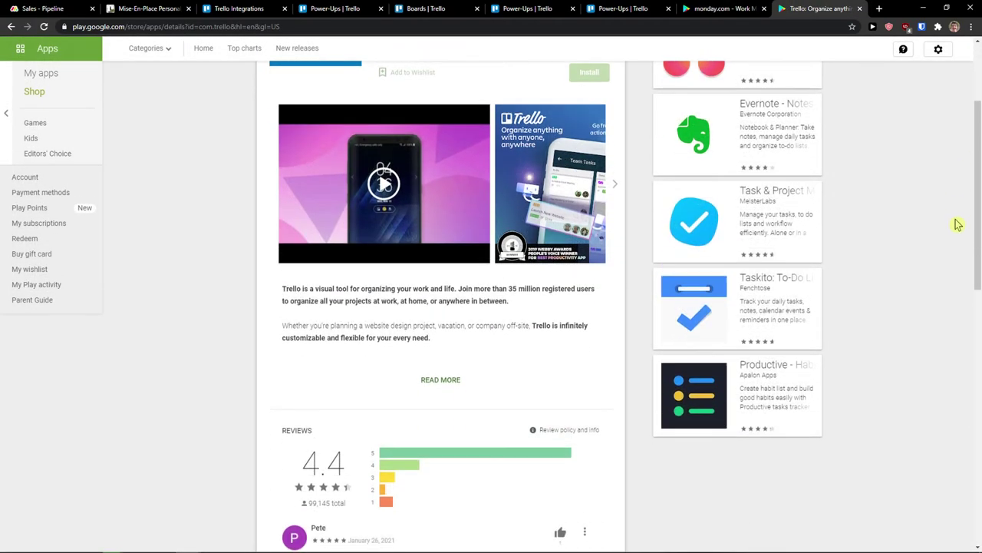
scroll(949, 222, up, 2)
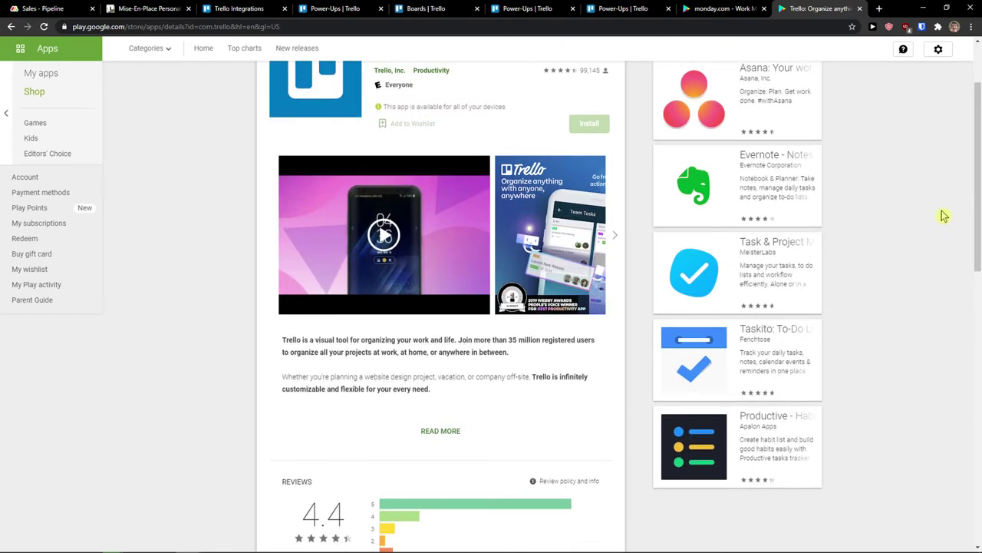
scroll(940, 213, up, 2)
scroll(943, 213, down, 1)
- Browse the Trello app's Google Play screenshots, view the phone and tablet ones enlarged, and close the enlarged view
click(615, 250)
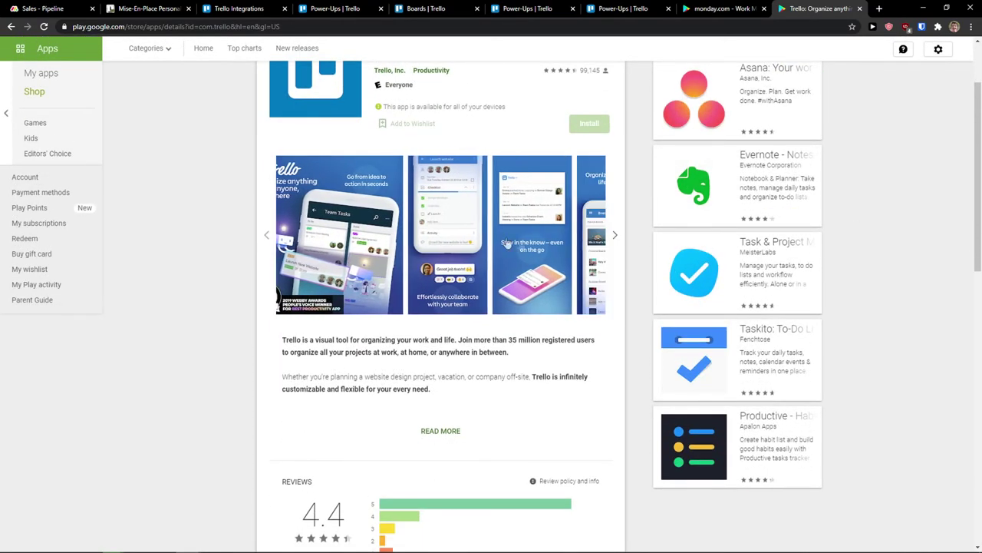
click(485, 238)
click(589, 255)
click(589, 252)
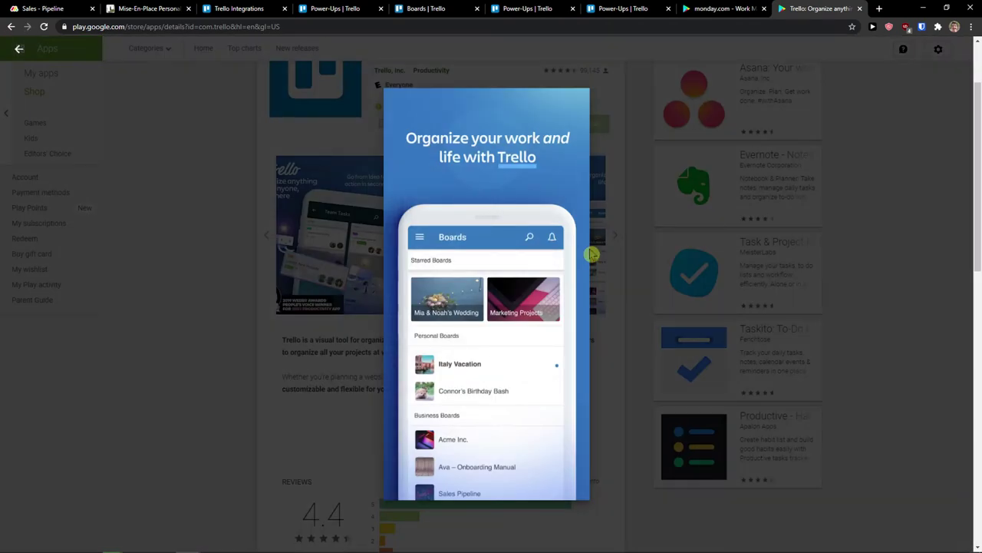
click(610, 240)
click(612, 238)
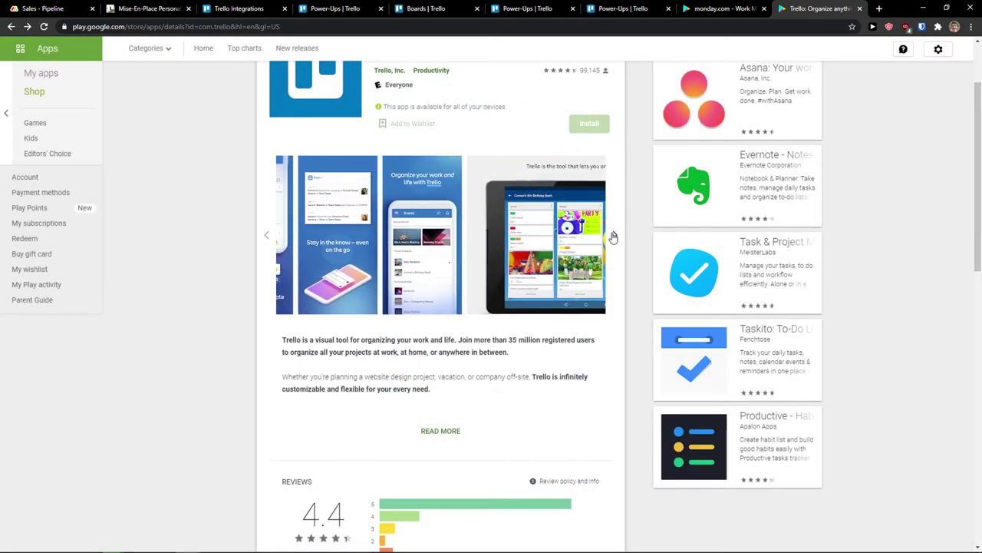
click(472, 243)
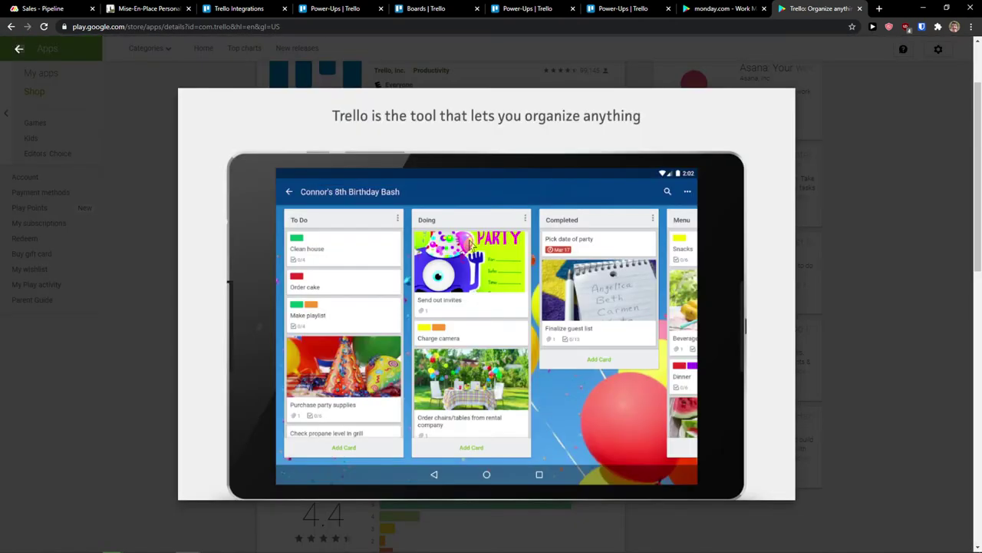
click(520, 242)
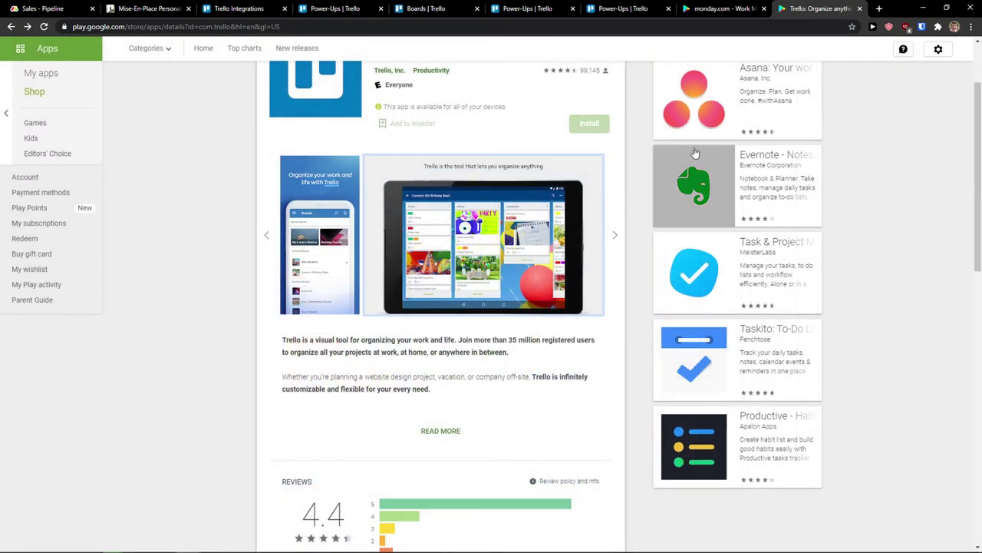
- Return to the monday.com app's Google Play page, view its remaining screenshots enlarged, and close them to review the app's overview
click(696, 7)
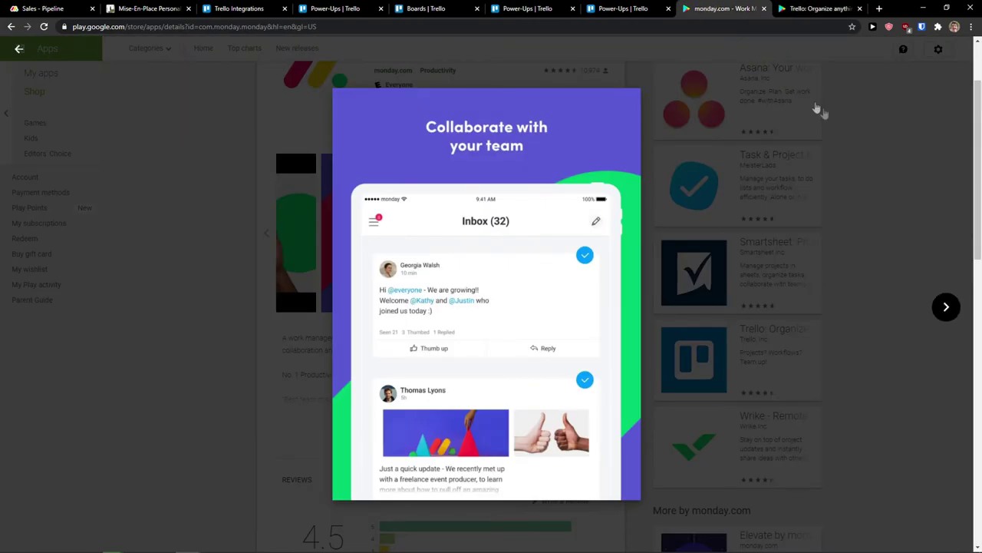
key(Right)
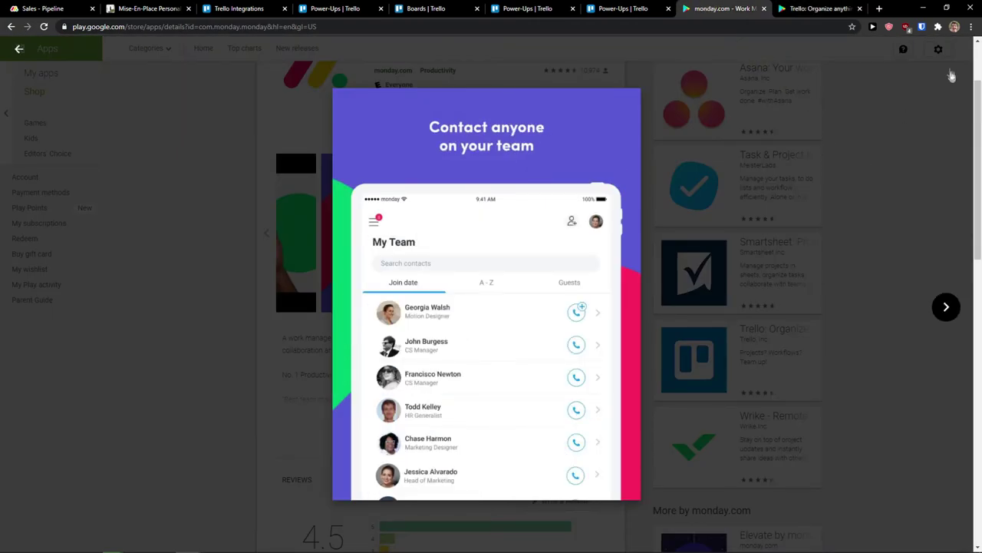
click(946, 307)
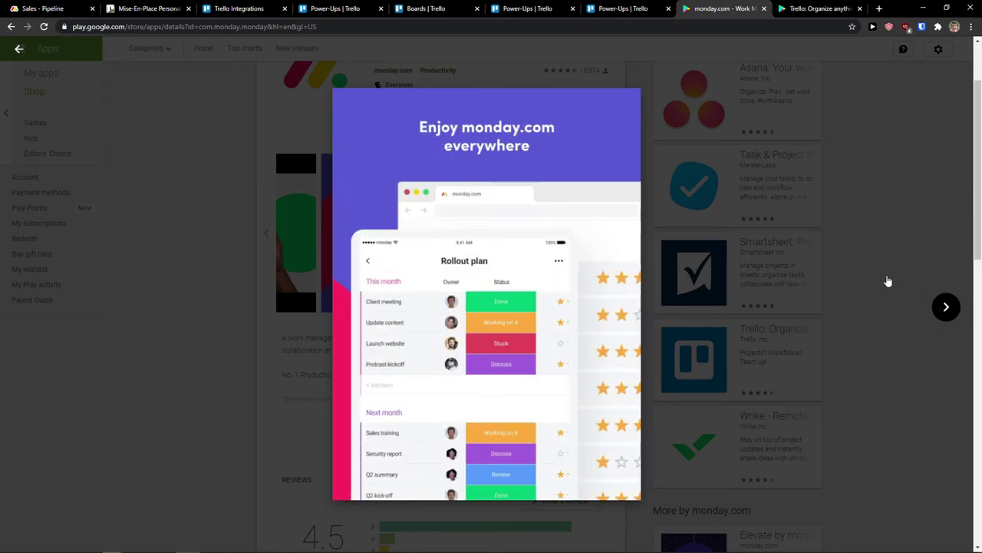
click(888, 281)
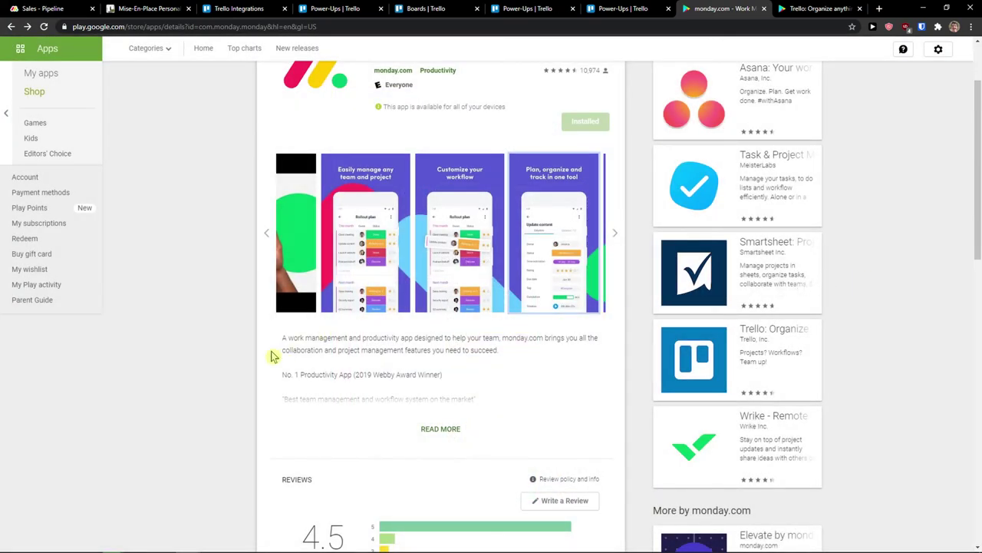
scroll(197, 399, up, 2)
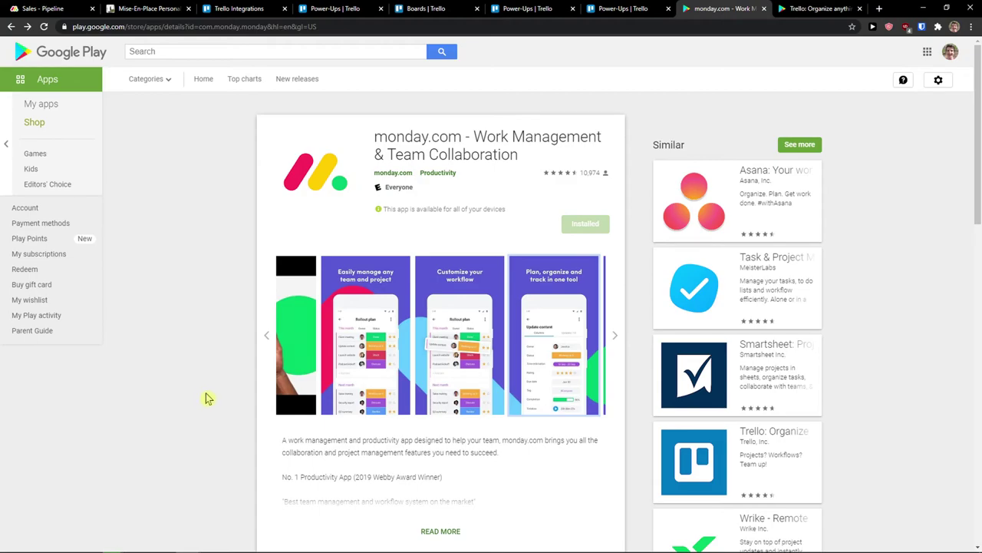
scroll(205, 398, down, 1)
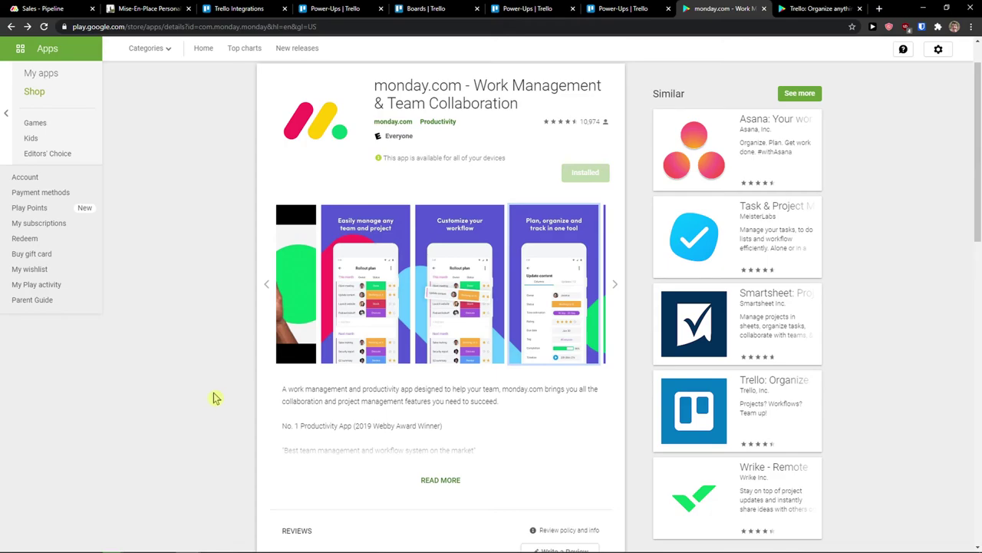
scroll(214, 398, up, 1)
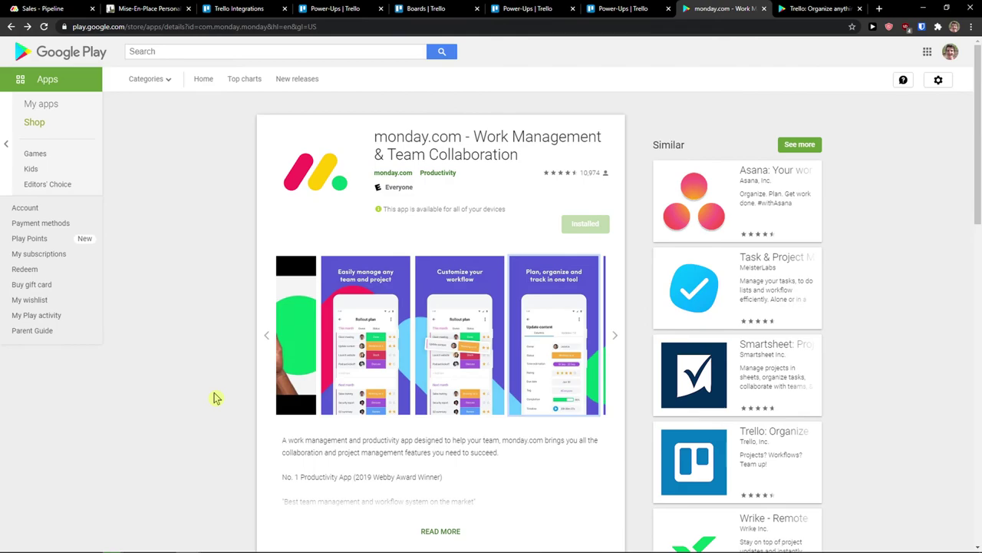
- Revisit Trello's Boards, Power-Ups and Integrations pages, finishing on the Mise-En-Place Personal Productivity System board
click(336, 9)
click(426, 8)
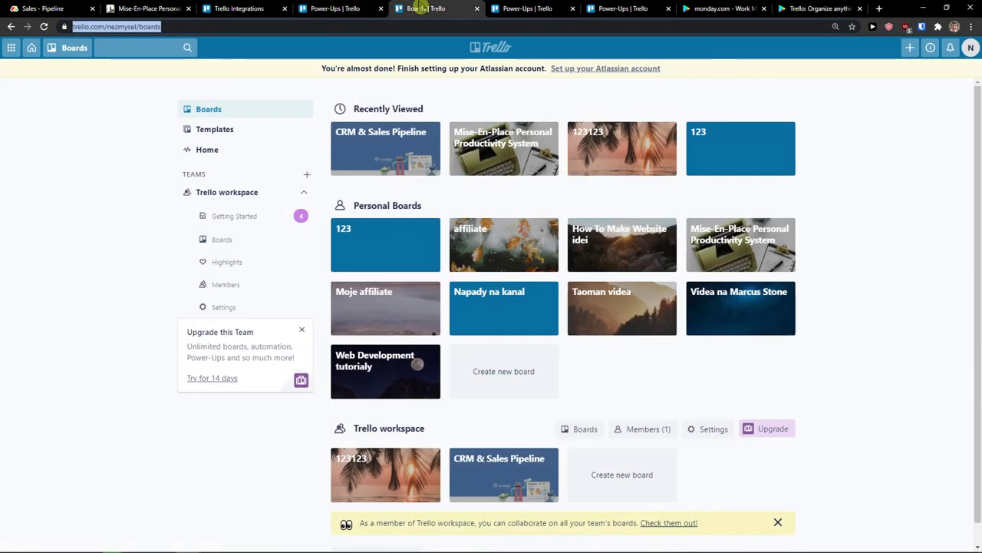
click(527, 8)
click(261, 7)
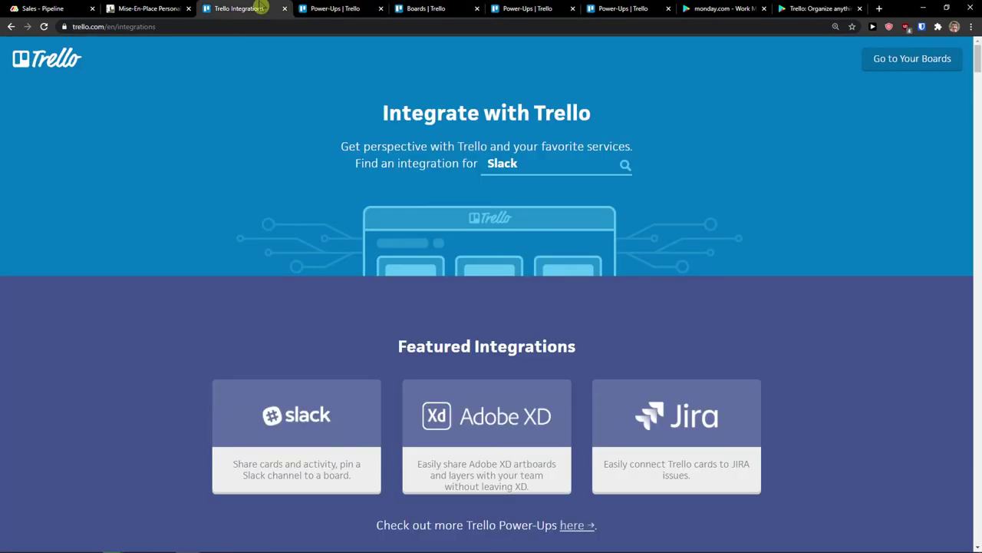
click(179, 7)
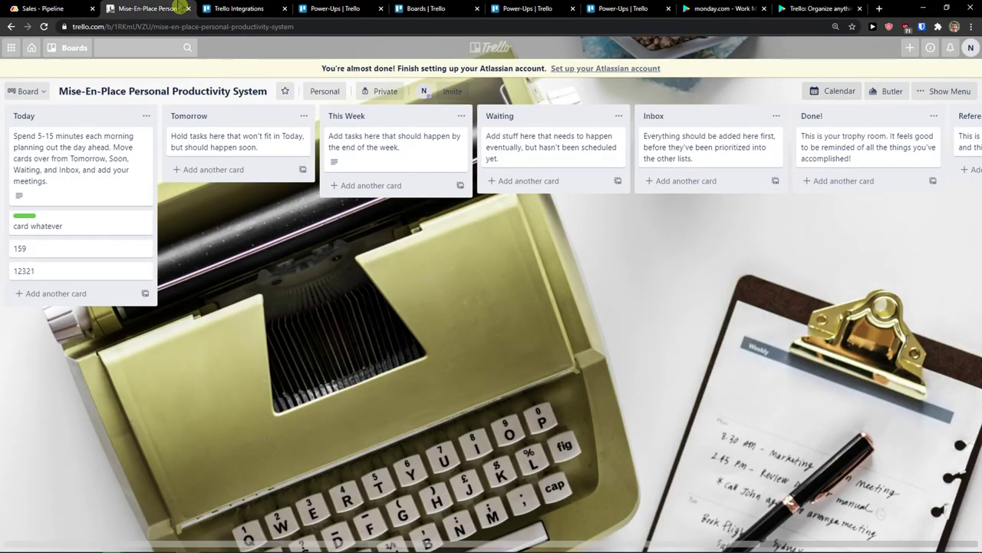
- Compare monday.com's Sales - Pipeline chart with the Automation category of Trello's Power-Ups page, viewed from its beginning
click(80, 8)
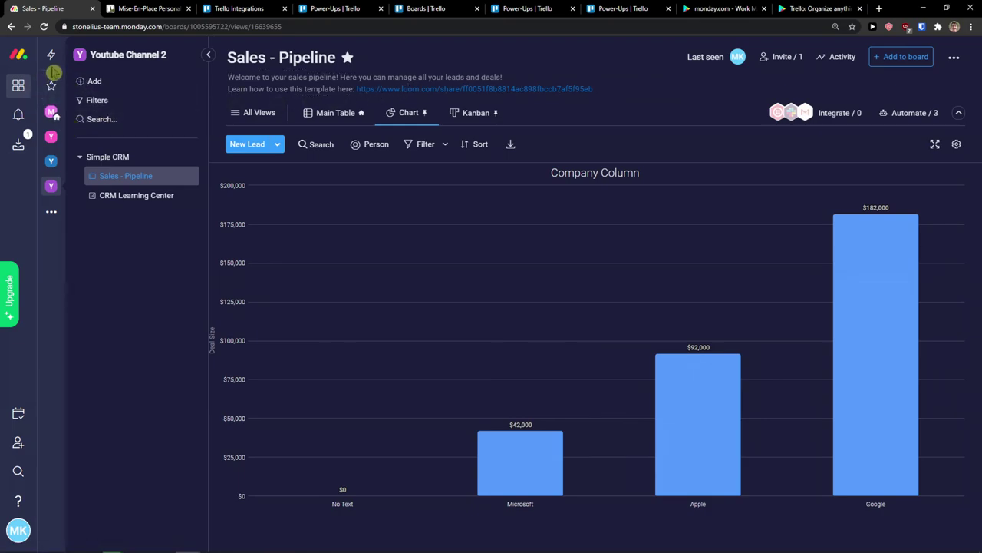
click(357, 8)
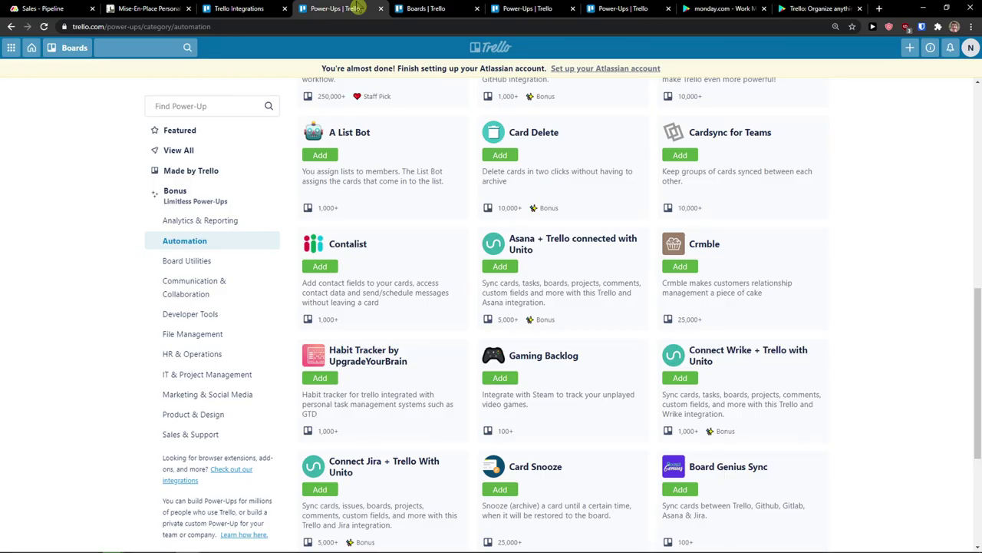
scroll(442, 338, up, 8)
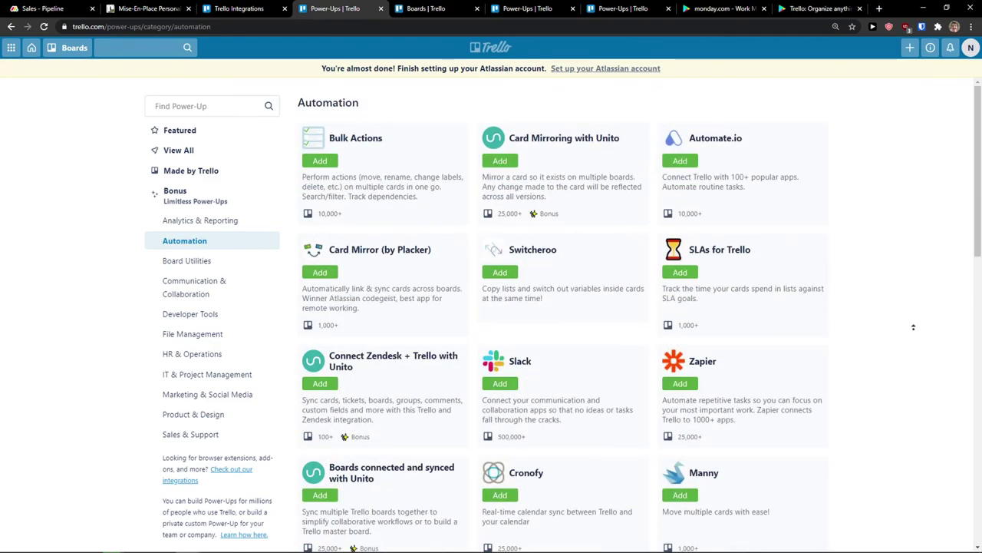